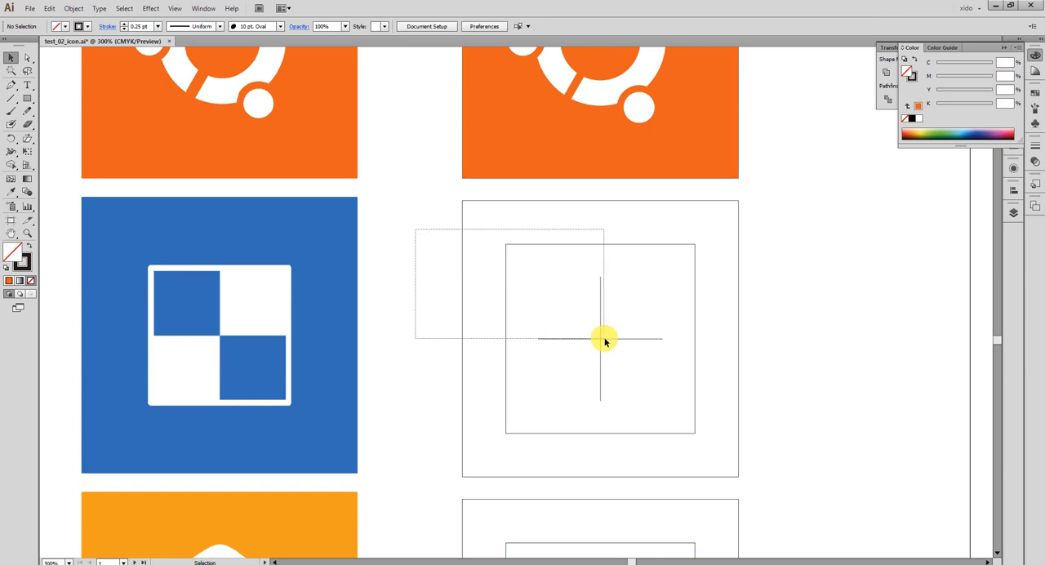
pyautogui.click(816, 366)
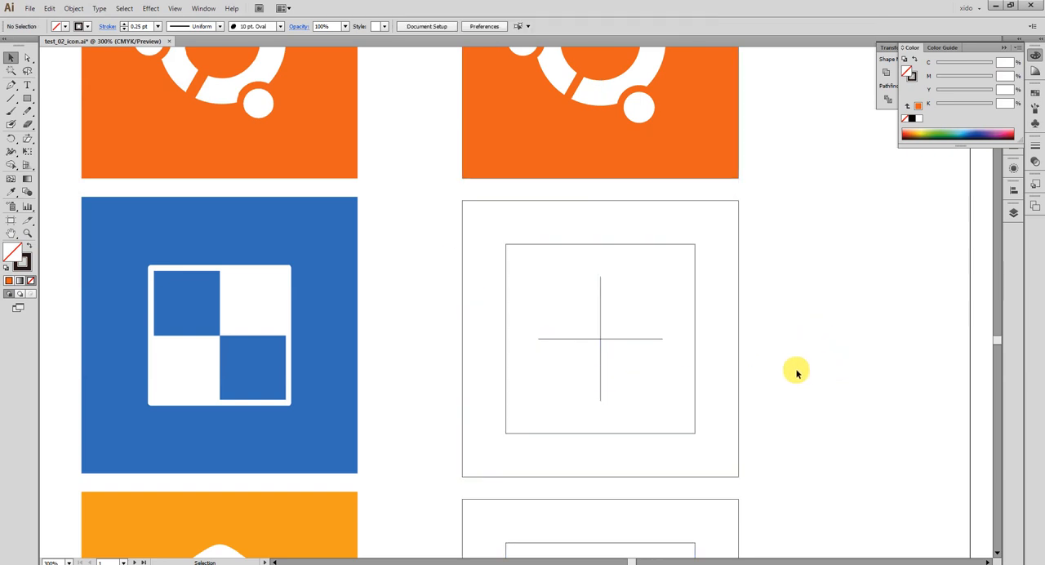
pyautogui.click(612, 338)
pyautogui.click(729, 325)
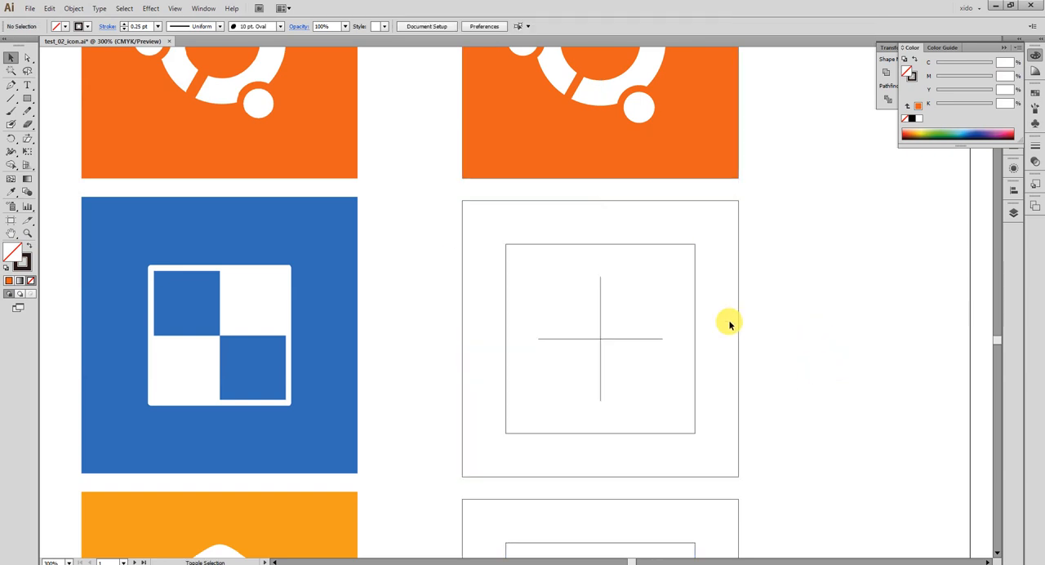
pyautogui.click(601, 338)
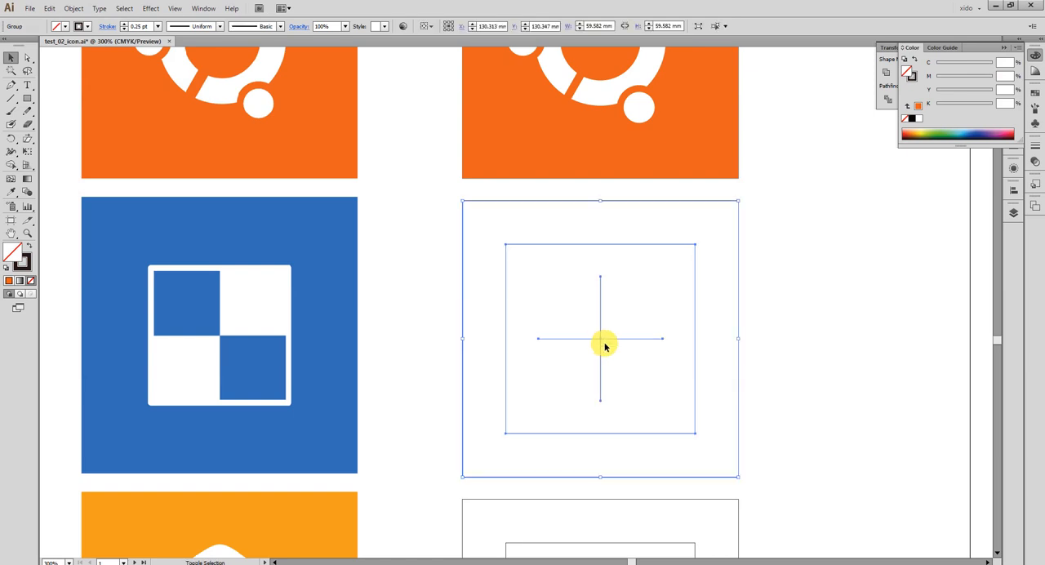
pyautogui.click(758, 340)
# Lock the group of crossed centre lines inside the empty square frames beside the blue icon.
pyautogui.click(657, 340)
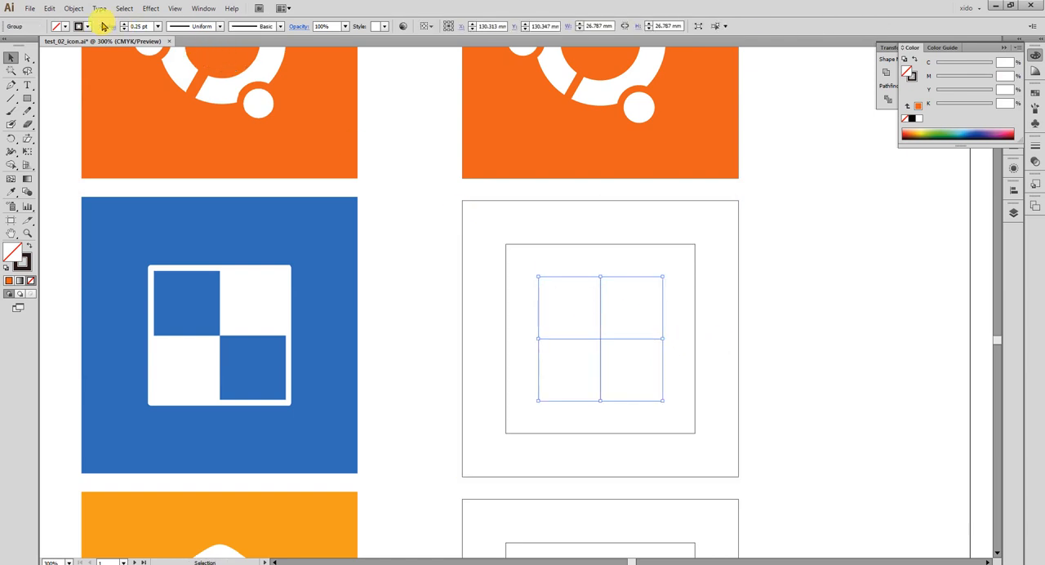
pyautogui.click(72, 9)
pyautogui.moveTo(156, 82)
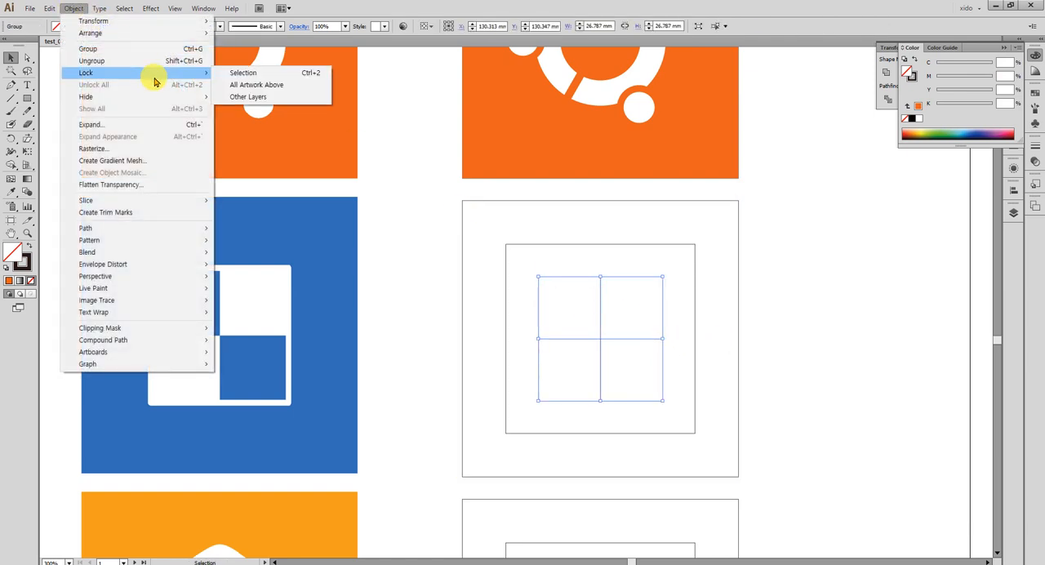
pyautogui.click(258, 76)
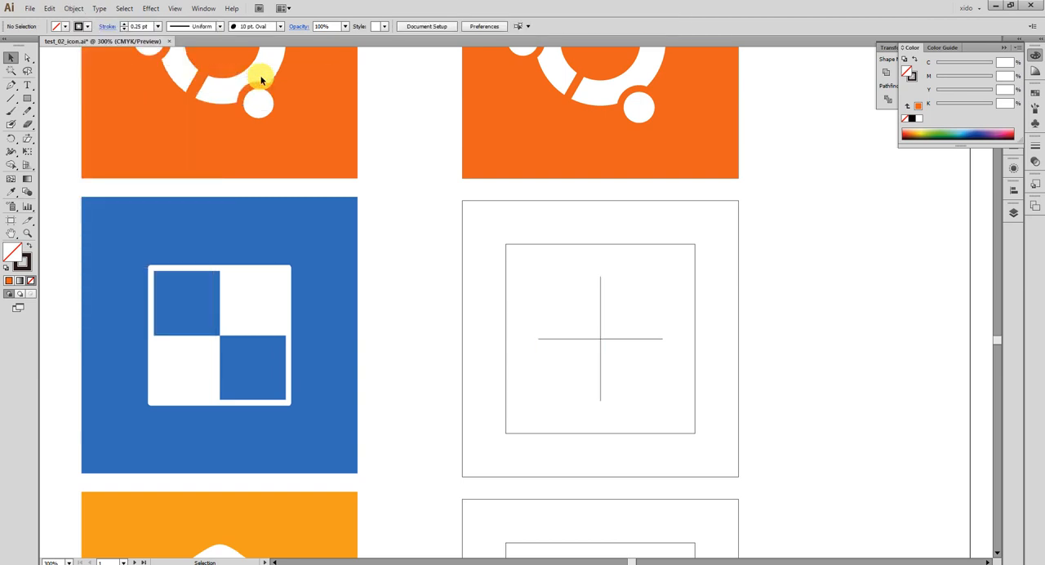
# Hide the outer square frame around the crossed lines.
pyautogui.click(469, 249)
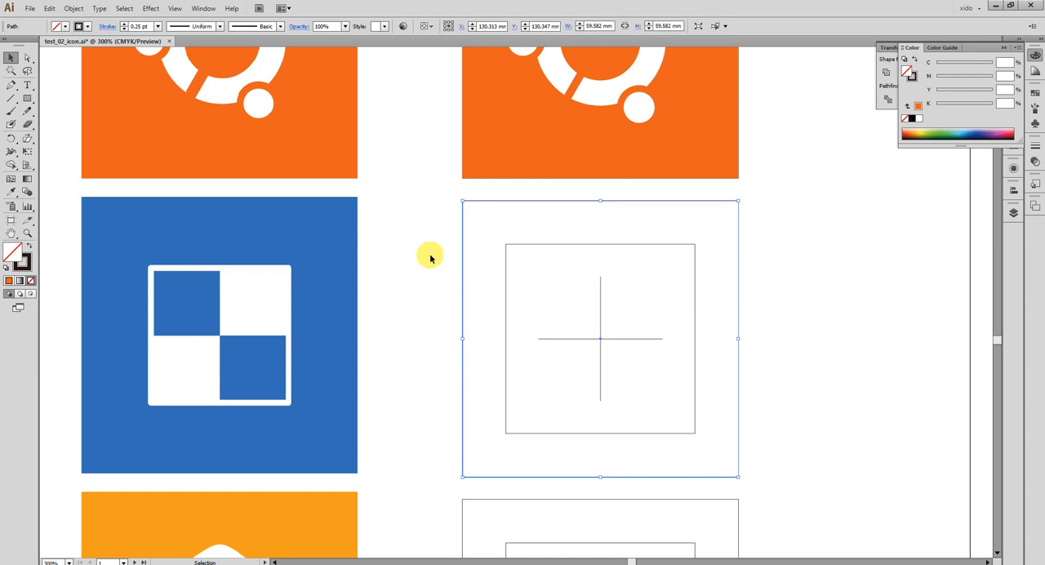
pyautogui.press('Delete')
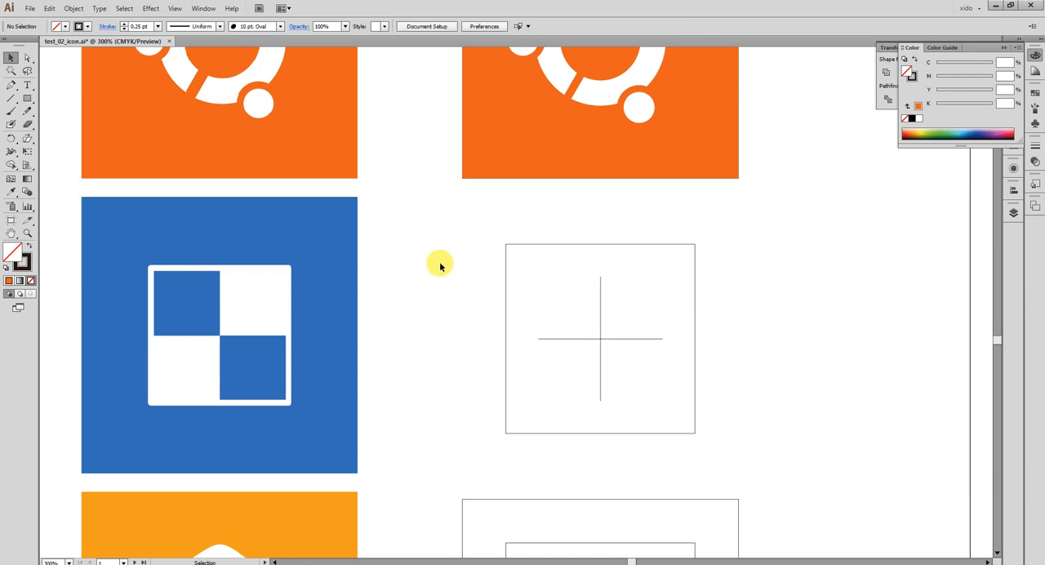
pyautogui.click(79, 10)
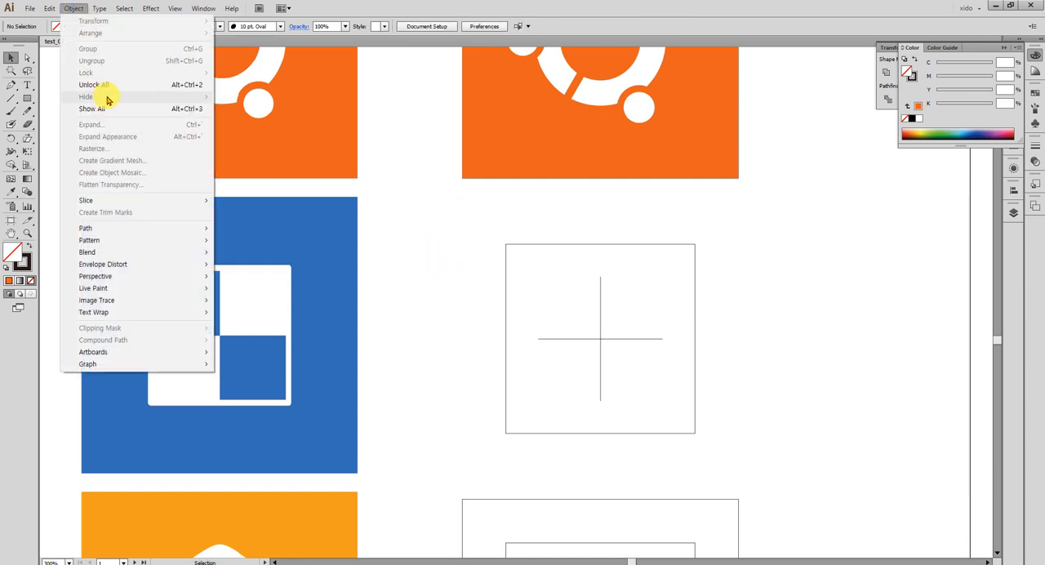
pyautogui.click(443, 305)
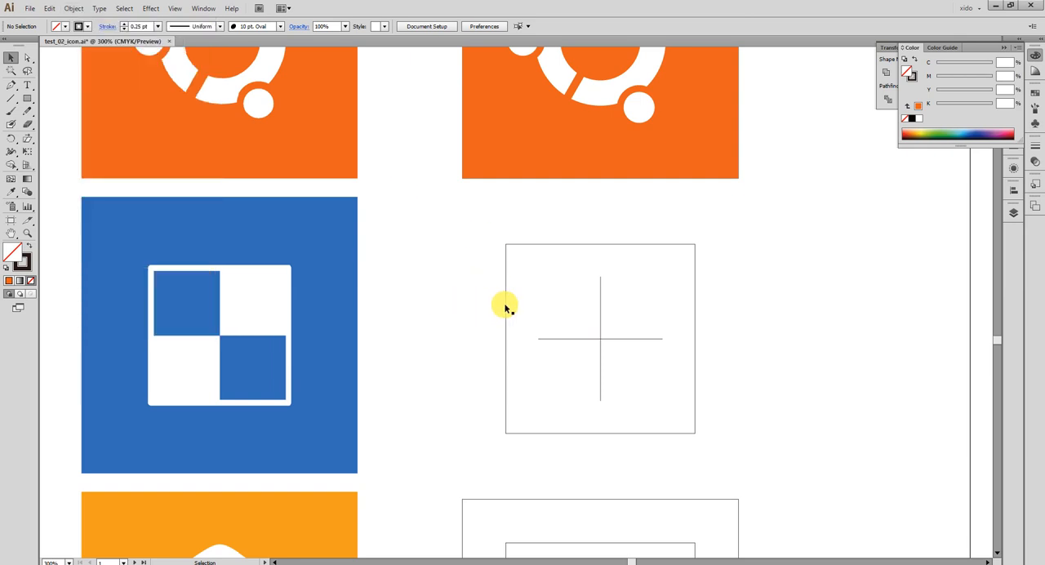
# Fill the inner square with C 90, M 0, Y 0, K 0 and shrink it around its centre to about 36 mm.
pyautogui.click(524, 283)
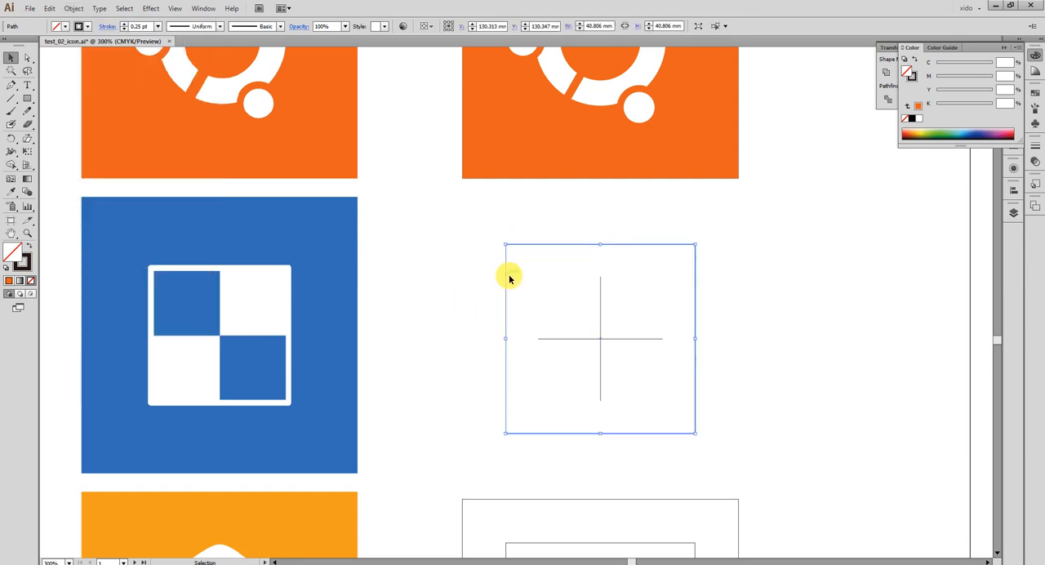
pyautogui.scroll(-2, 508, 285)
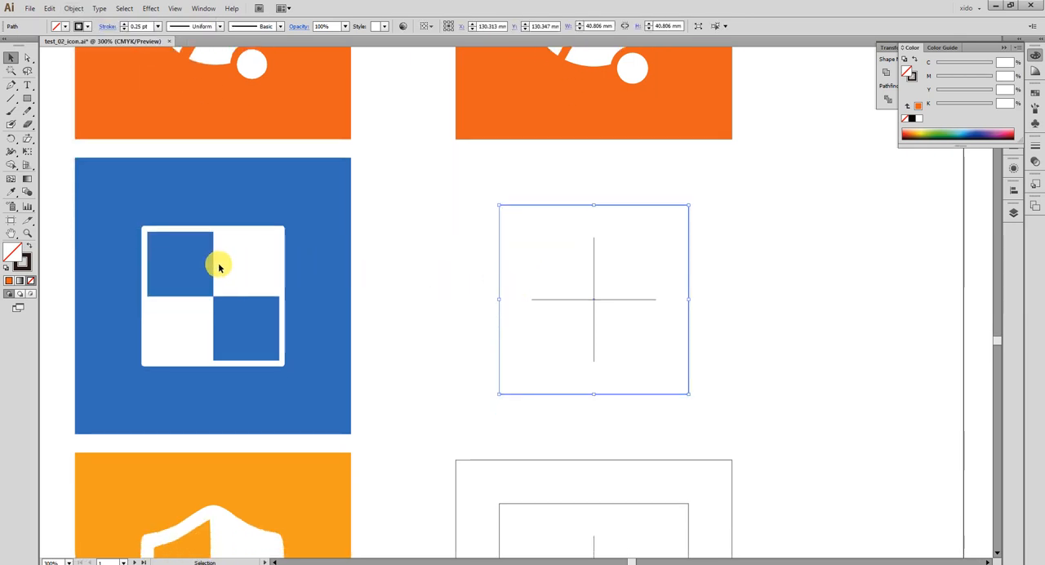
pyautogui.click(969, 139)
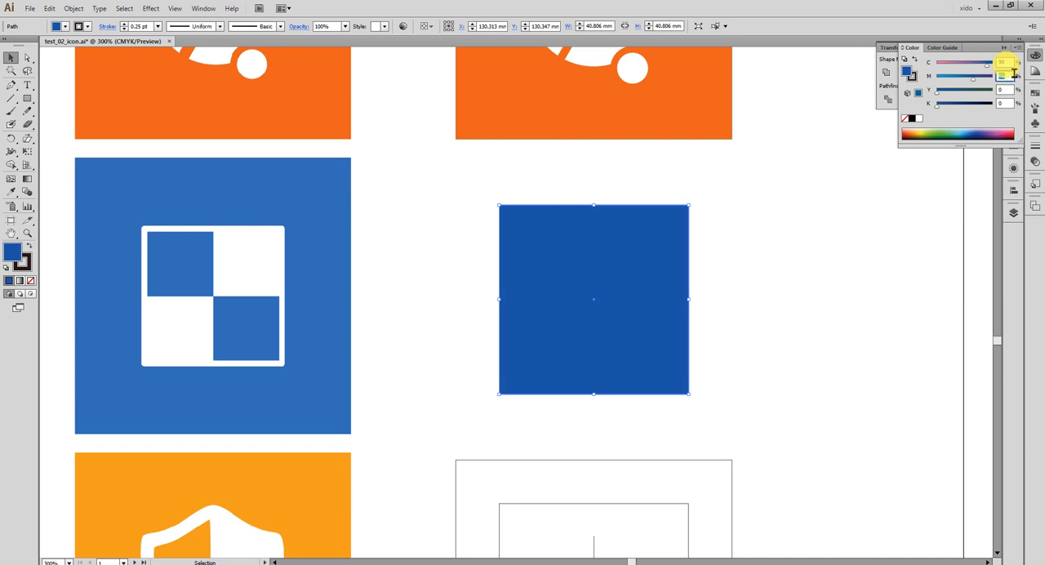
pyautogui.moveTo(688, 205); pyautogui.dragTo(677, 216)
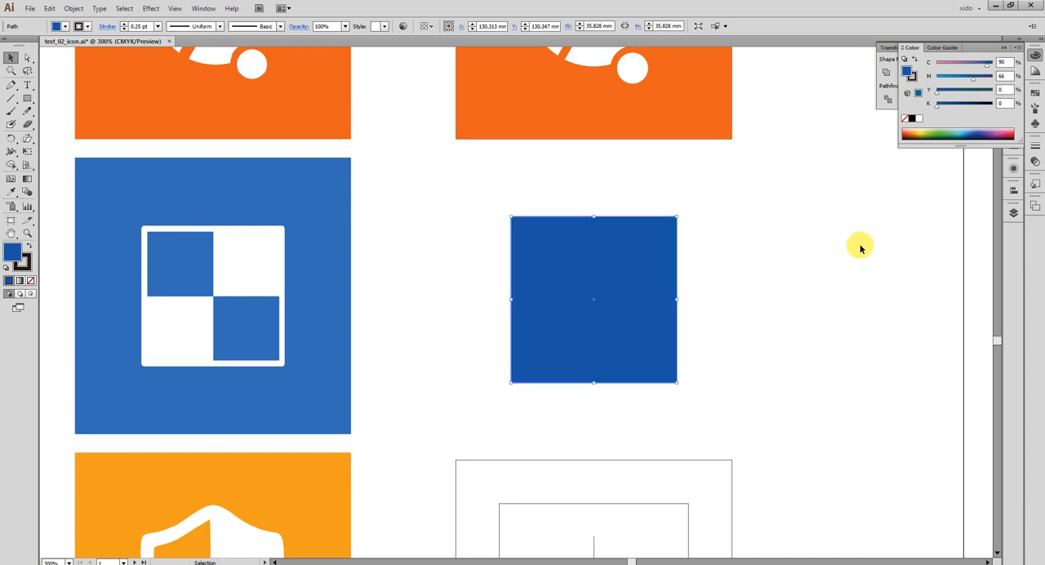
pyautogui.moveTo(973, 79); pyautogui.dragTo(936, 79)
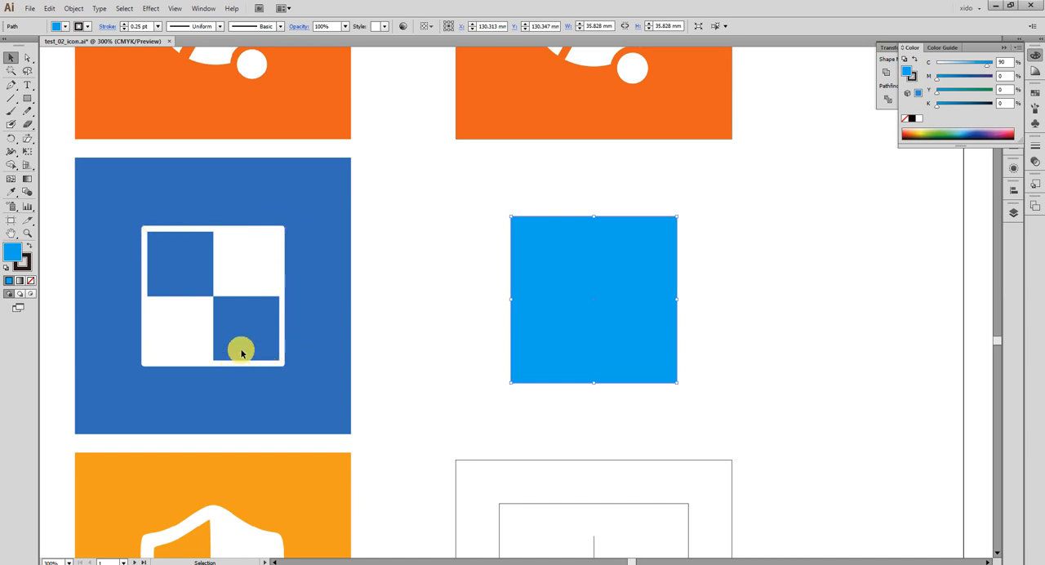
# Examine the corner shape and border thickness of the white frame in the blue reference icon up close.
pyautogui.hotkey('ctrl', 'space')
pyautogui.moveTo(133, 207); pyautogui.dragTo(193, 251)
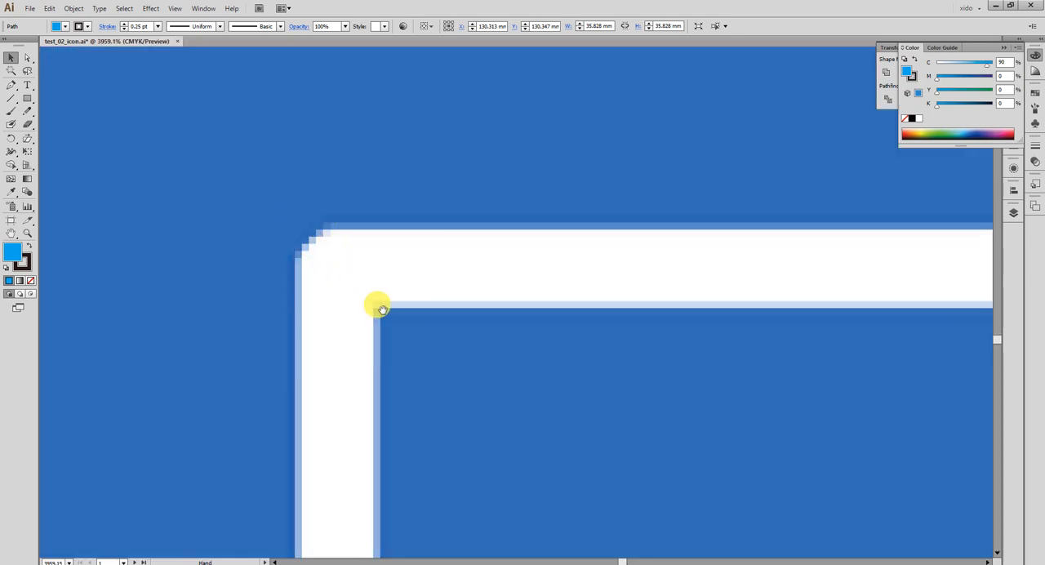
pyautogui.hotkey('ctrl', '-')
pyautogui.hotkey('ctrl', '-')
pyautogui.hotkey('ctrl', '-')
pyautogui.hotkey('ctrl', '-')
pyautogui.hotkey('ctrl', '-')
pyautogui.hotkey('ctrl', '-')
pyautogui.hotkey('ctrl', '-')
pyautogui.hotkey('ctrl', '-')
pyautogui.hotkey('ctrl', '-')
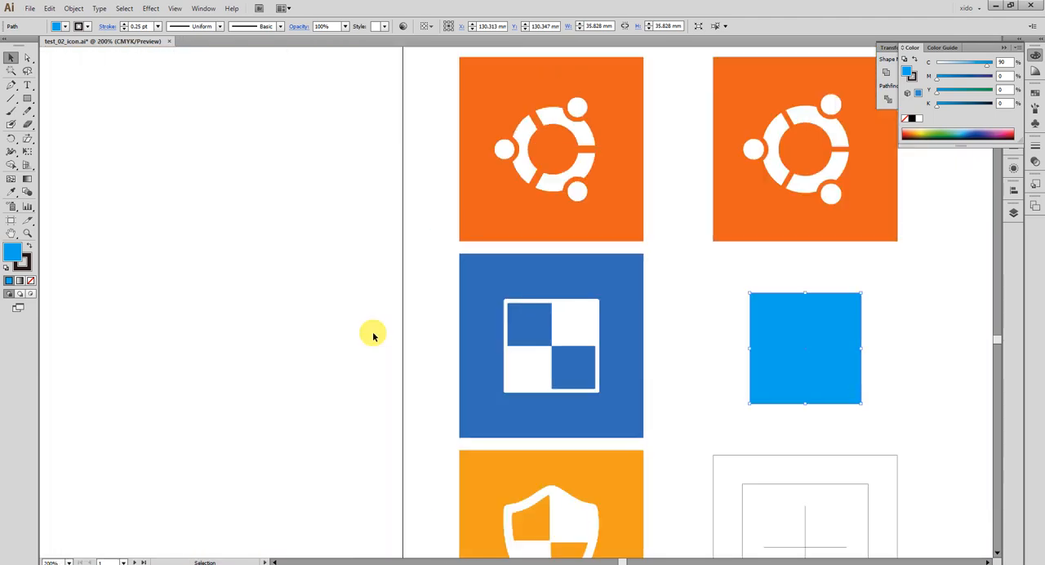
pyautogui.moveTo(566, 310); pyautogui.dragTo(267, 247)
pyautogui.moveTo(655, 405); pyautogui.dragTo(687, 425)
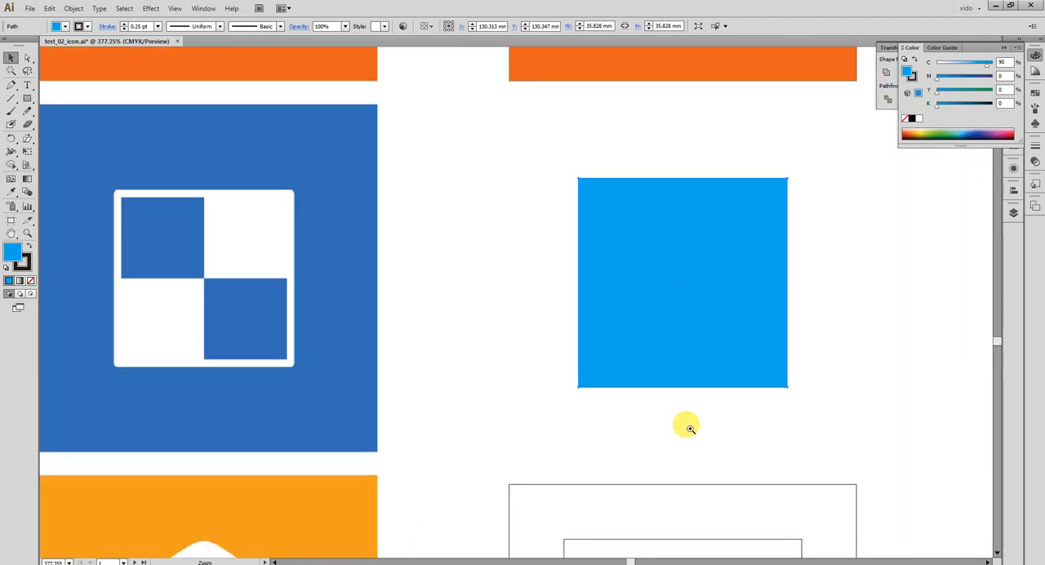
pyautogui.moveTo(538, 369); pyautogui.dragTo(605, 372)
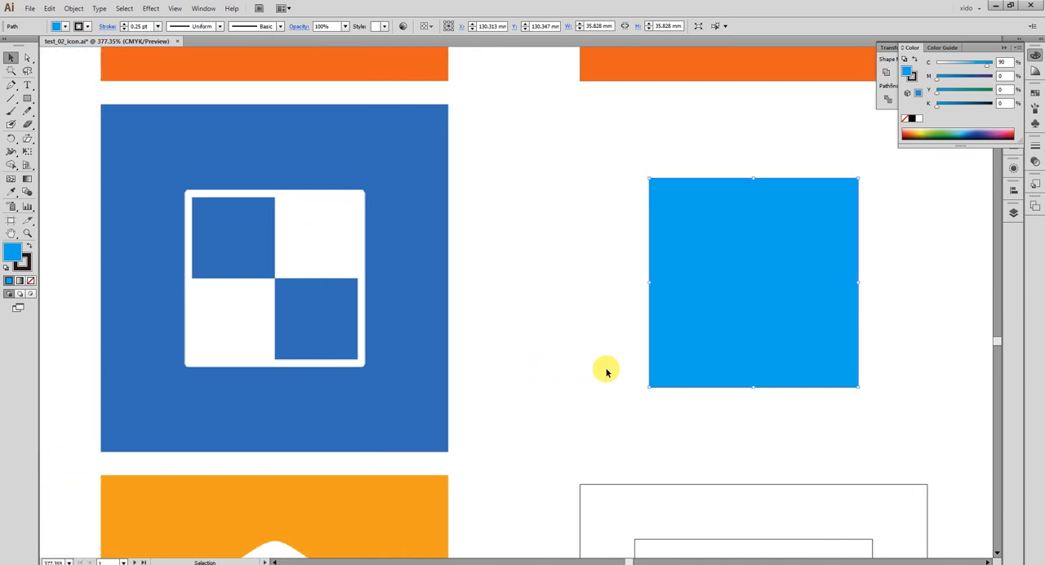
# Show the hidden outer square frame around the light blue square and delete it.
pyautogui.click(555, 377)
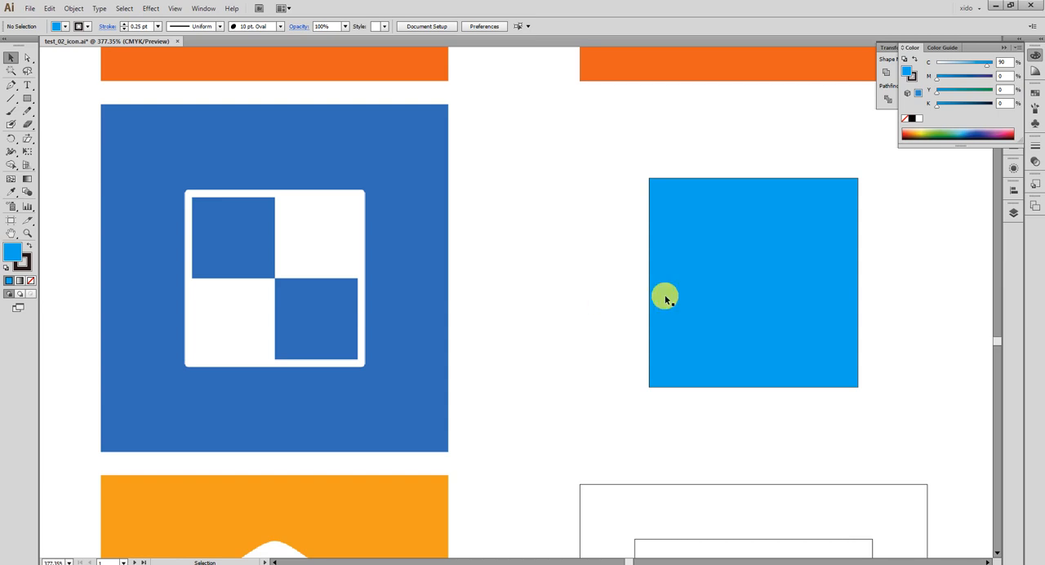
pyautogui.click(746, 287)
pyautogui.click(577, 260)
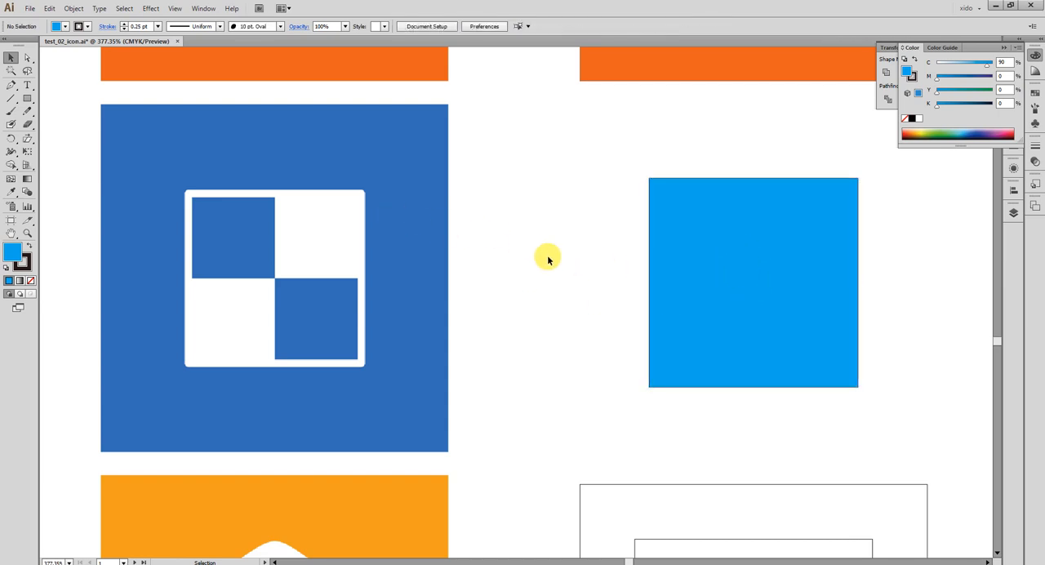
pyautogui.hotkey('ctrl', 'z')
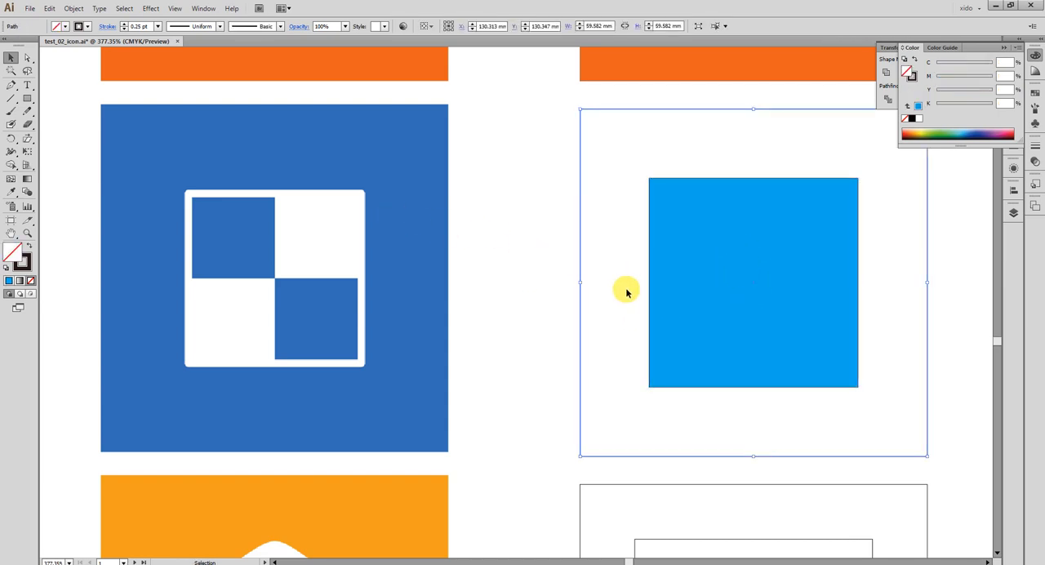
pyautogui.moveTo(551, 234); pyautogui.dragTo(588, 273)
pyautogui.press('Delete')
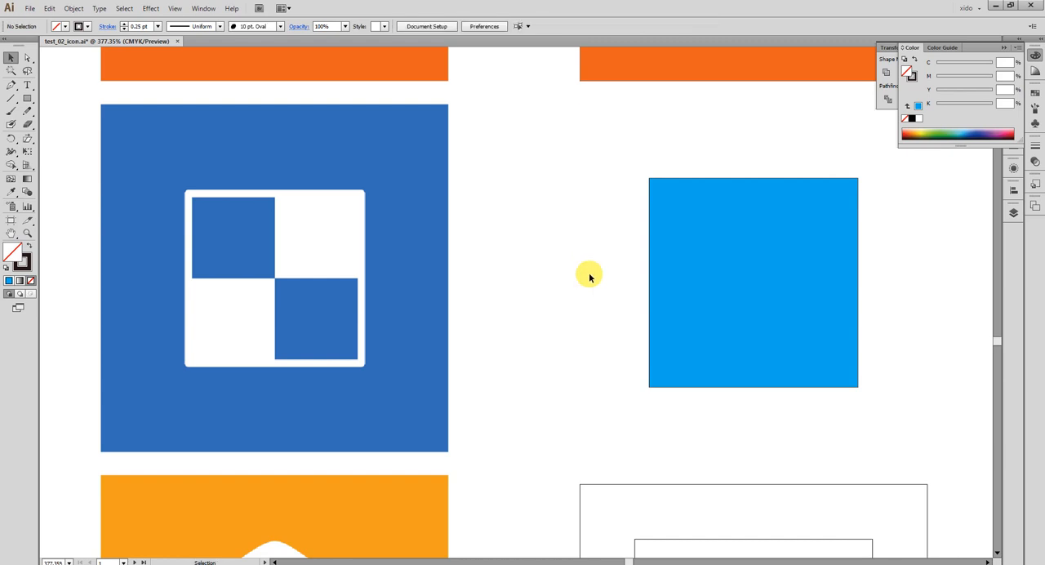
# Unlock the crossed lines, give them a 1 pt stroke and enlarge them around their centre to about 46 mm.
pyautogui.click(662, 280)
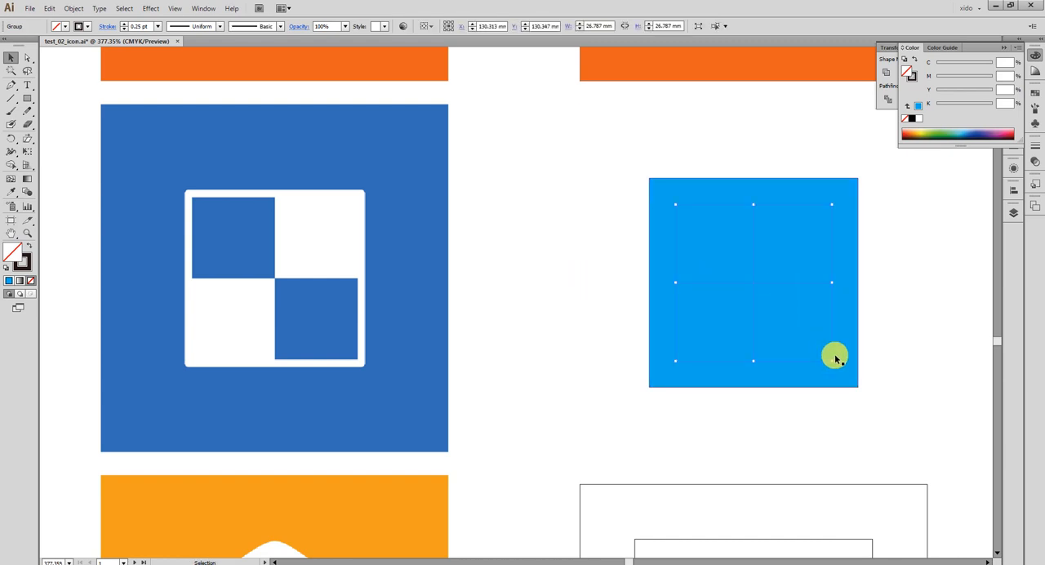
pyautogui.moveTo(832, 361); pyautogui.dragTo(888, 416)
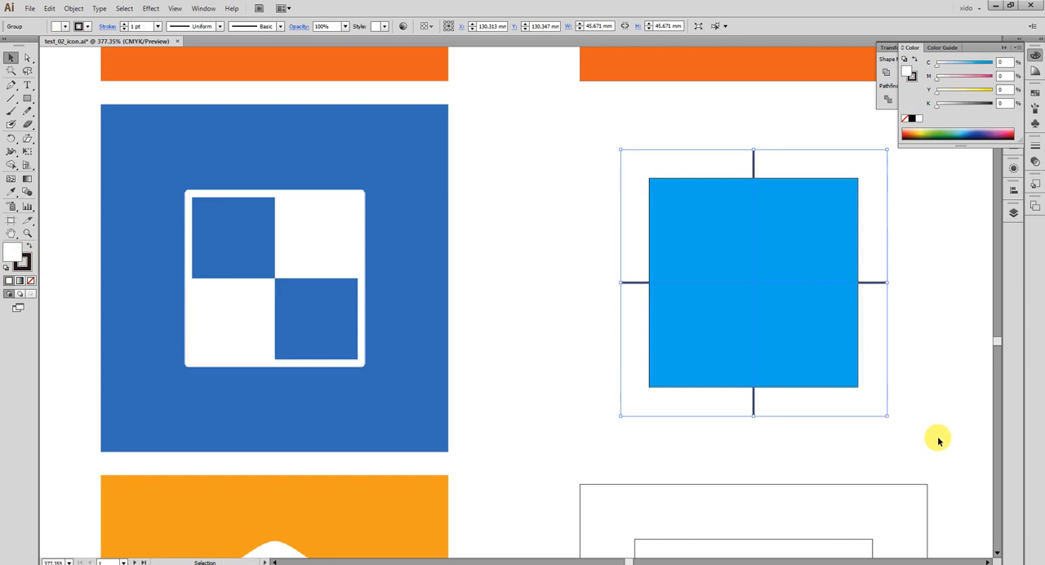
# Send the light blue square to the back, behind the crossed lines.
pyautogui.click(910, 412)
pyautogui.click(845, 363)
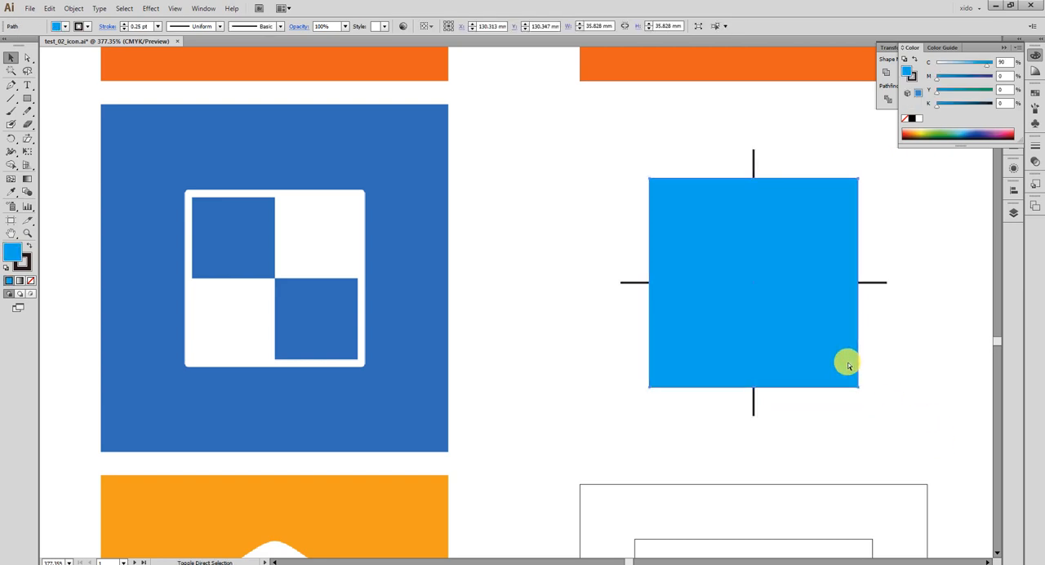
pyautogui.hotkey('ctrl', 'shift', '[')
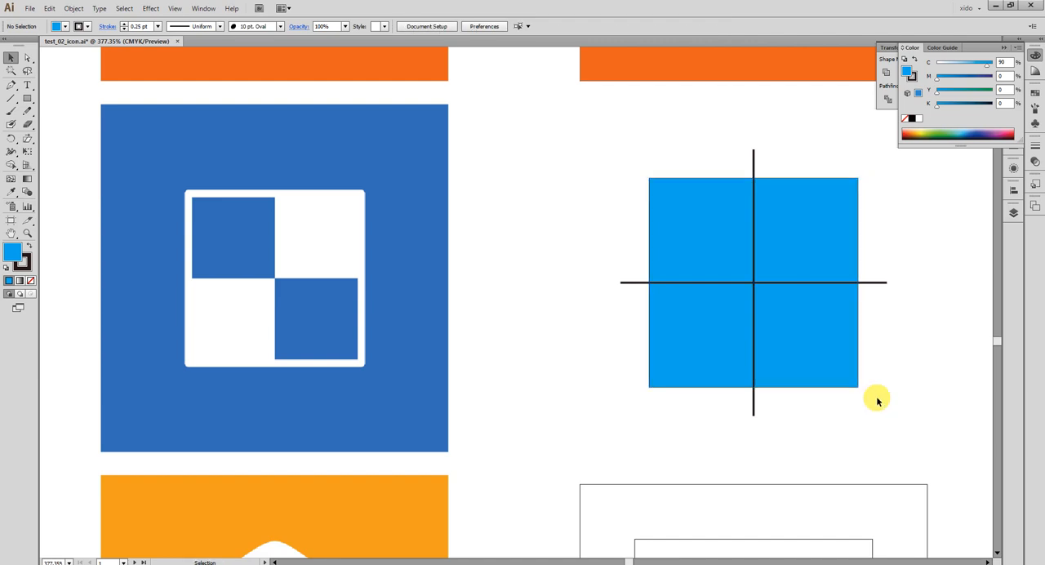
pyautogui.keyDown('shift'); pyautogui.click(797, 278); pyautogui.keyUp('shift')
pyautogui.click(1035, 58)
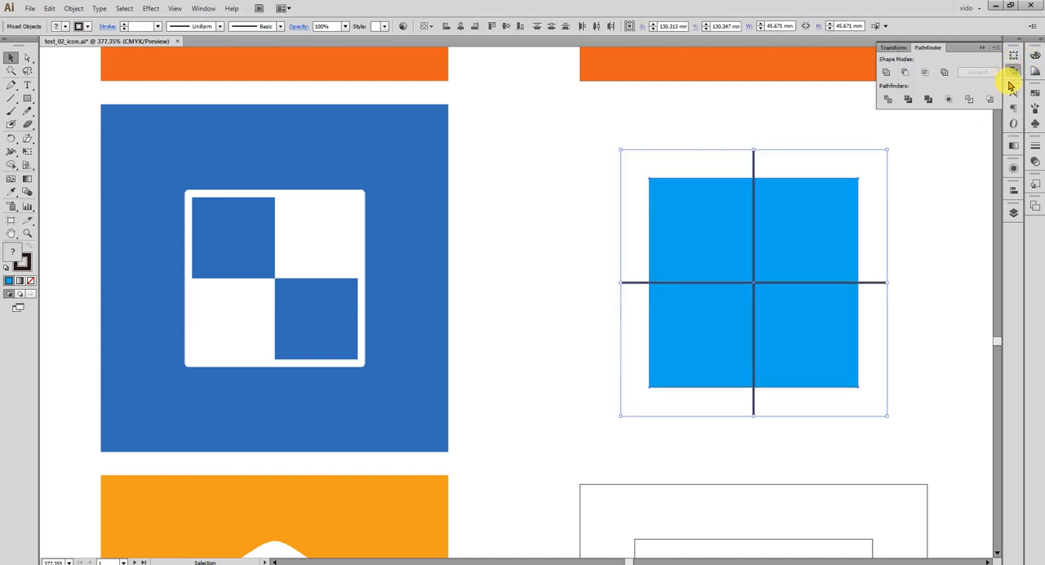
pyautogui.click(1013, 189)
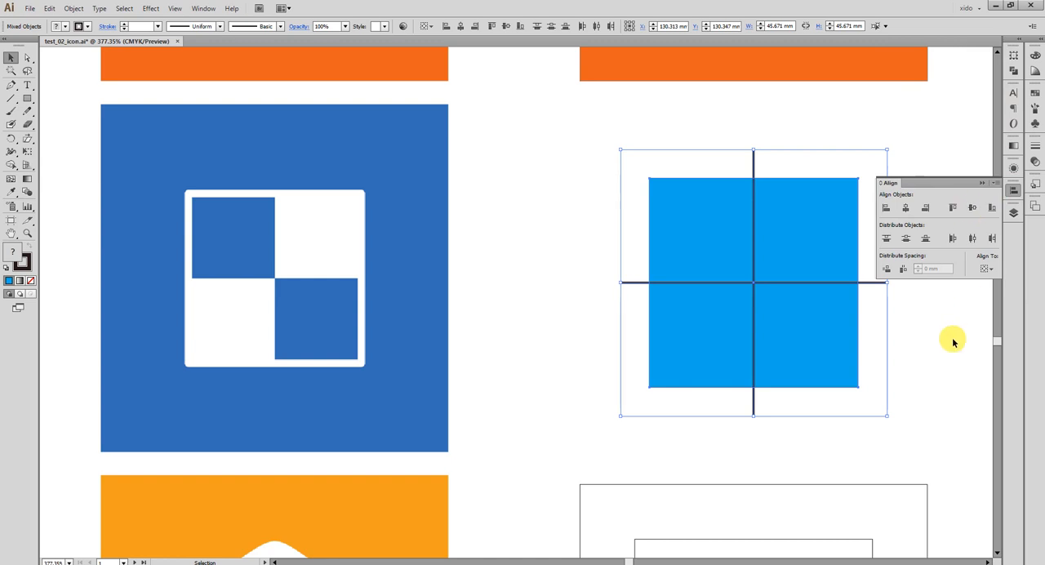
pyautogui.click(933, 368)
pyautogui.moveTo(919, 419); pyautogui.dragTo(784, 376)
pyautogui.click(660, 295)
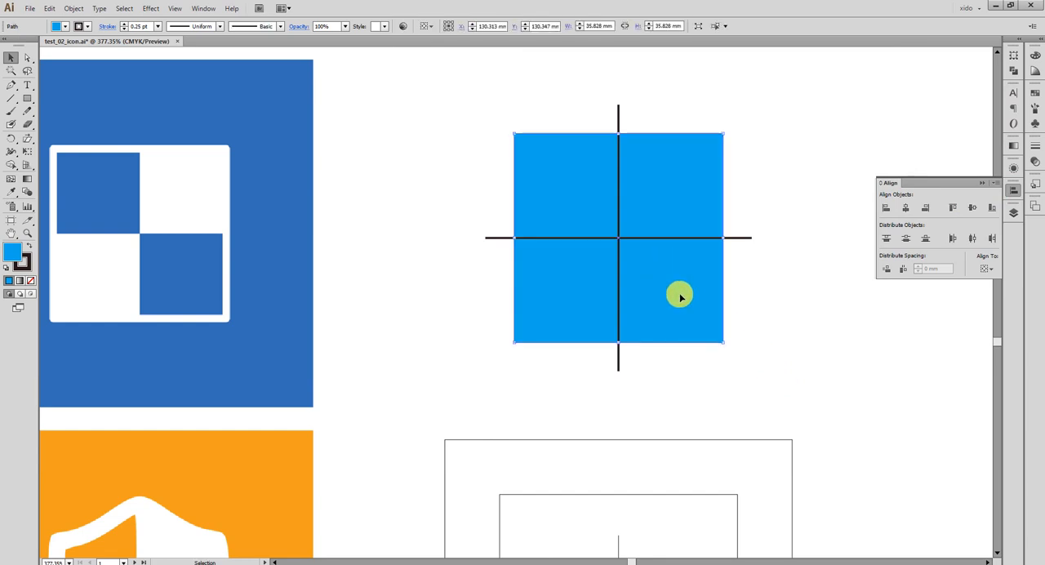
pyautogui.press('a')
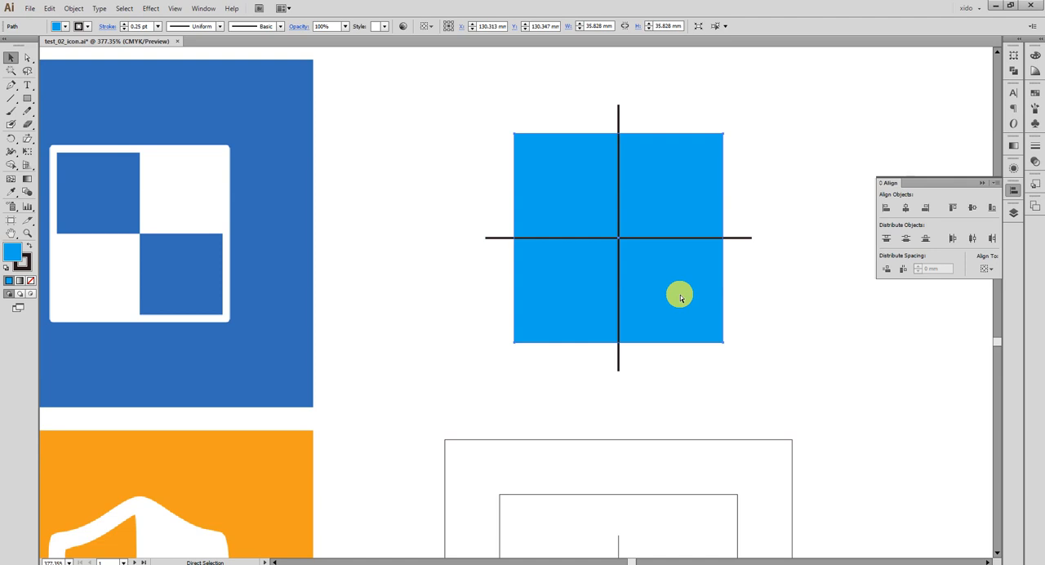
pyautogui.press('v')
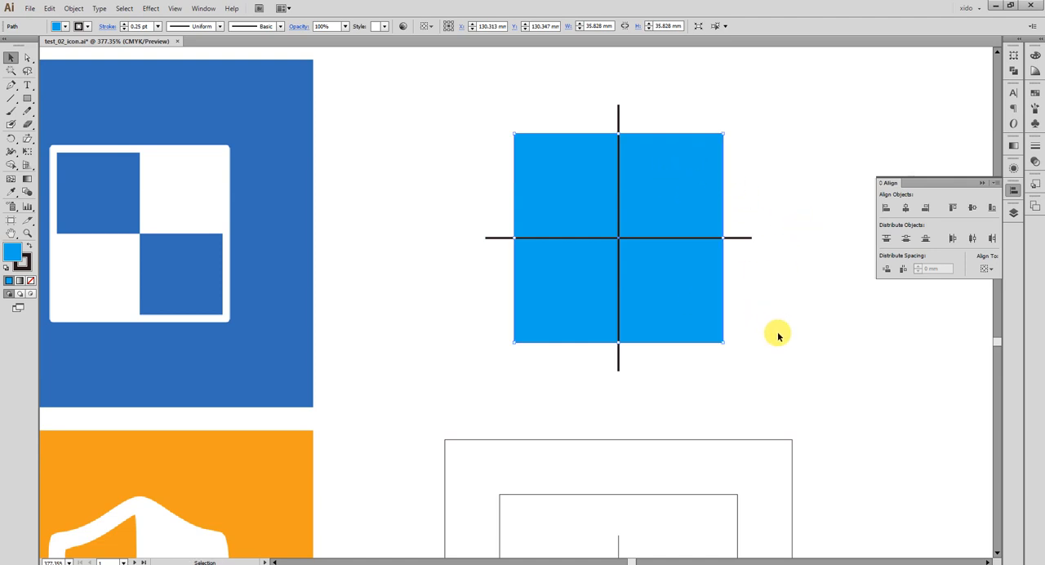
# Split the light blue square into four quarters along the crossed lines with the Pathfinder Divide operation.
pyautogui.moveTo(774, 334); pyautogui.dragTo(495, 163)
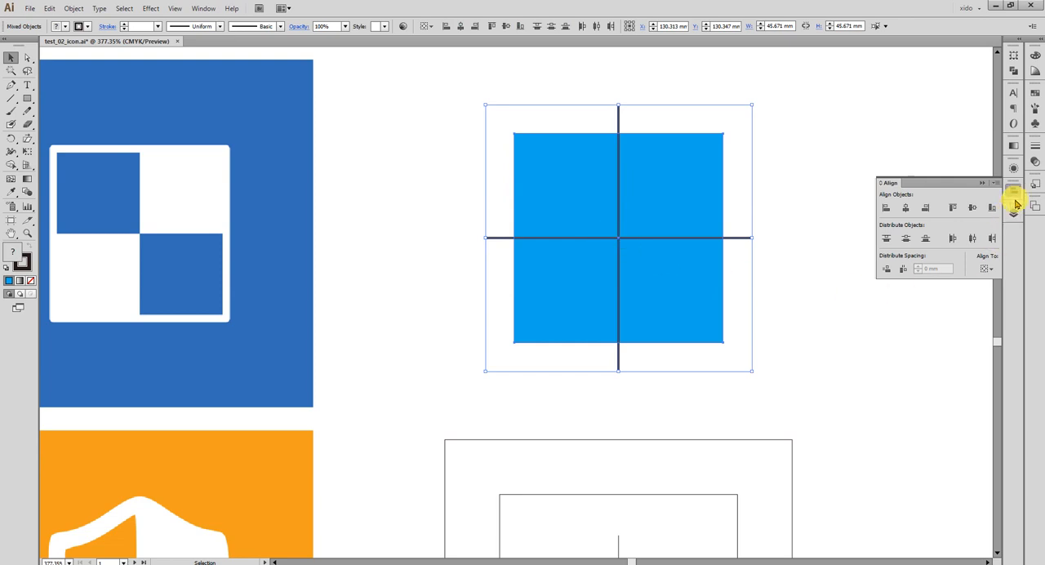
pyautogui.moveTo(1015, 72); pyautogui.dragTo(786, 82)
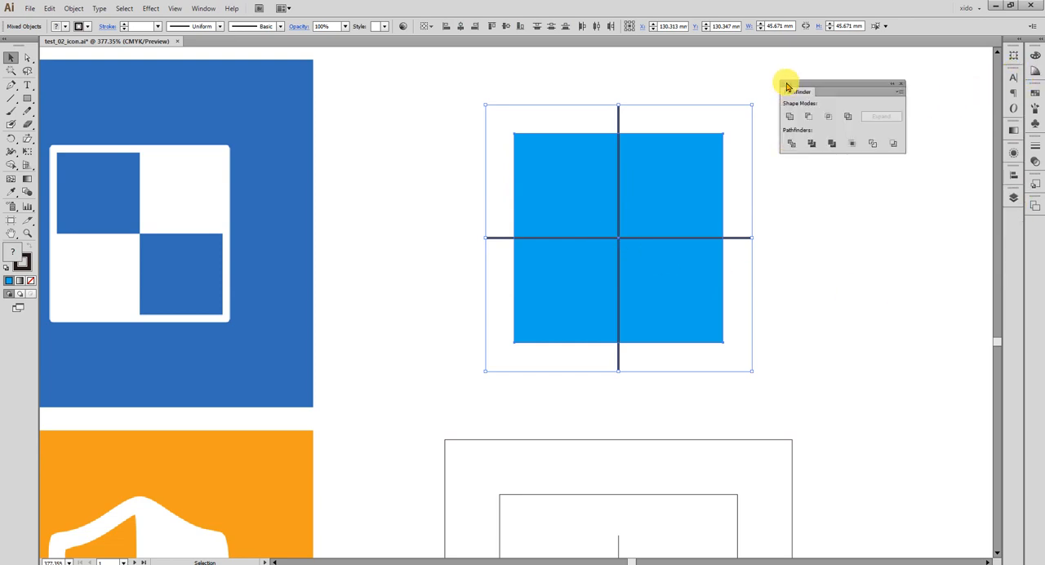
pyautogui.click(790, 145)
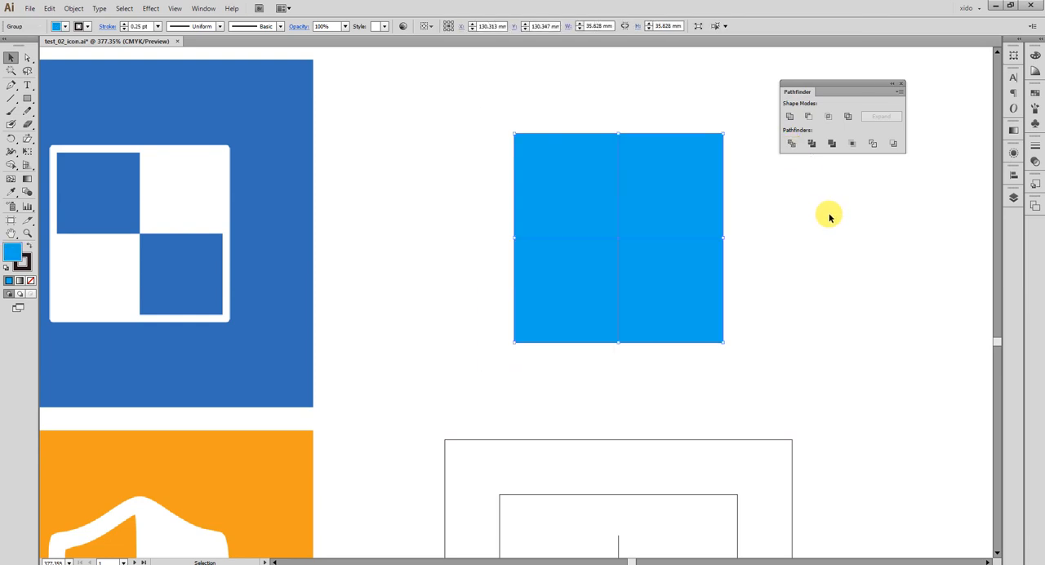
pyautogui.press('XF86AudioLowerVolume')
pyautogui.press('XF86AudioLowerVolume')
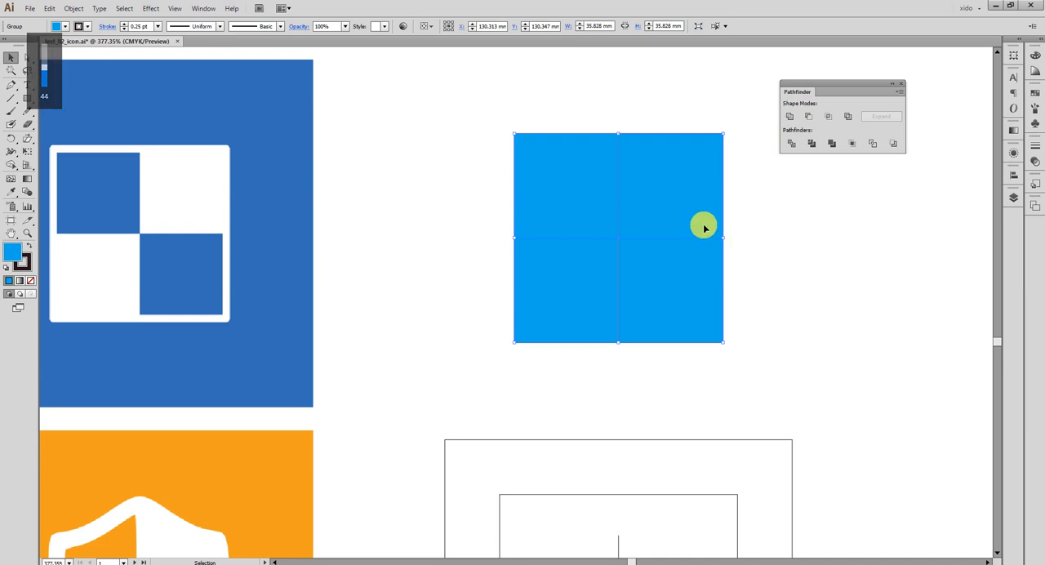
# Ungroup the divided quarters of the blue square.
pyautogui.rightClick(707, 228)
pyautogui.click(753, 288)
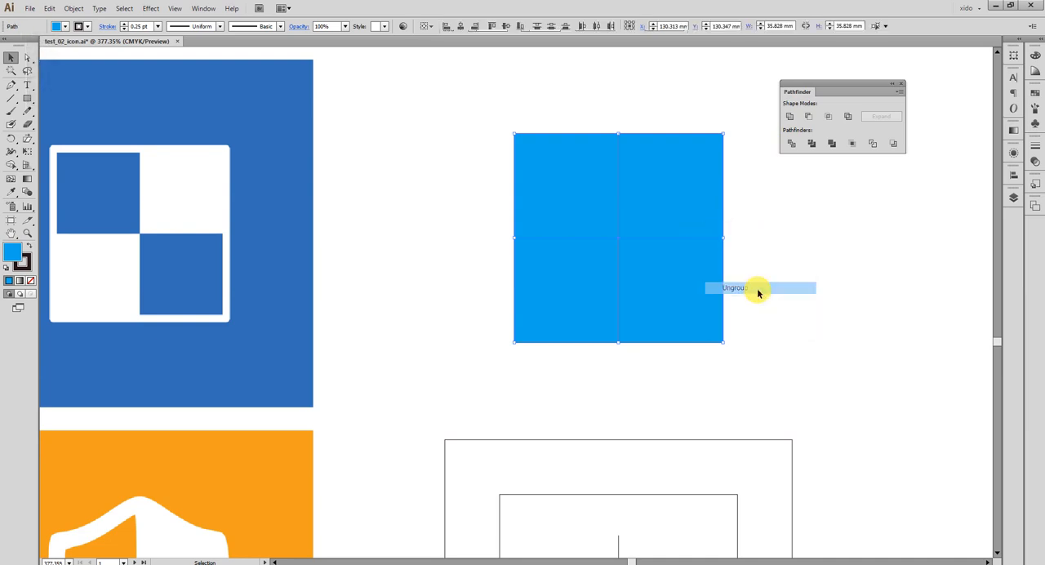
pyautogui.click(852, 351)
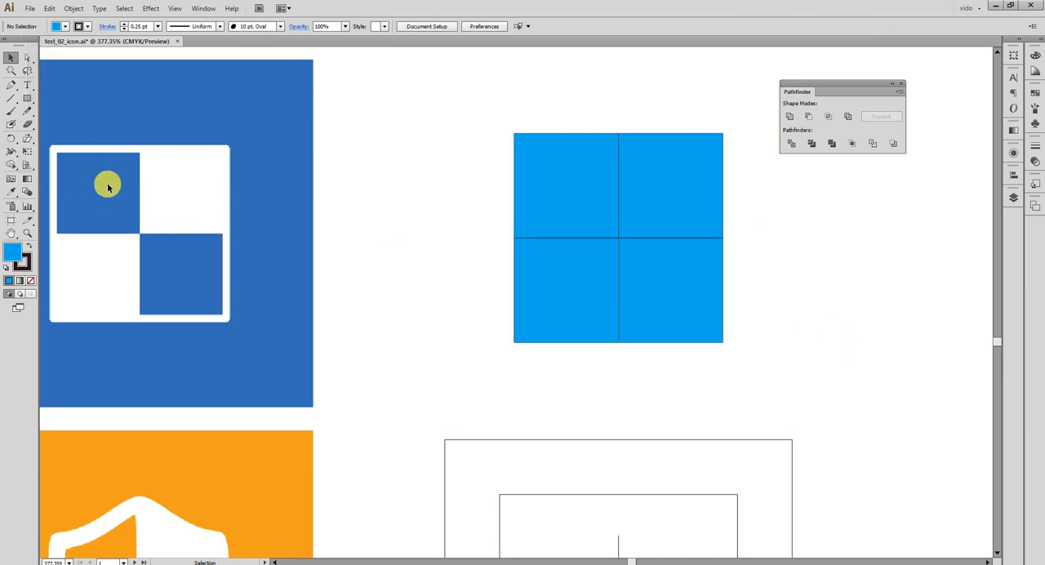
# Delete the upper-left and lower-right quarters of the divided blue square.
pyautogui.click(562, 193)
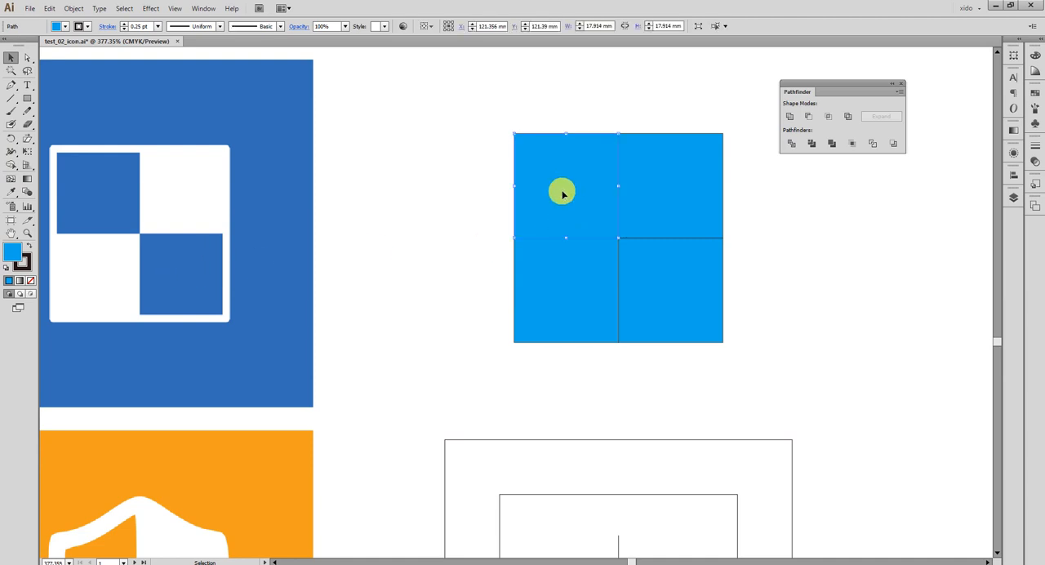
pyautogui.press('Delete')
pyautogui.click(648, 264)
pyautogui.press('Delete')
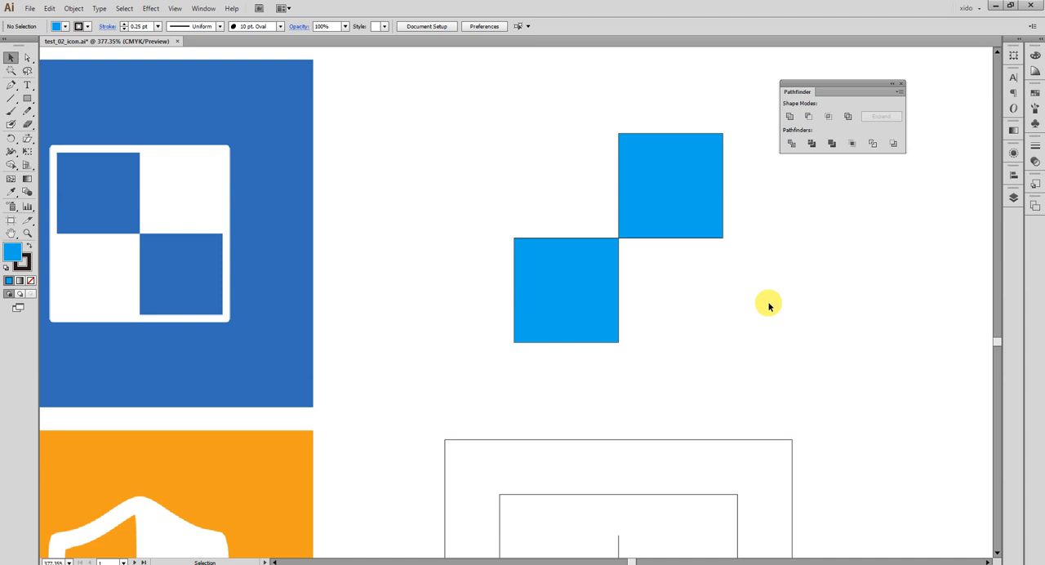
# Add a pink full-size square, about 35.8 mm wide with fill C 2, M 49, Y 0, K 0, behind the two remaining blue quarters.
pyautogui.press('ctrl')
pyautogui.hotkey('ctrl', 'z')
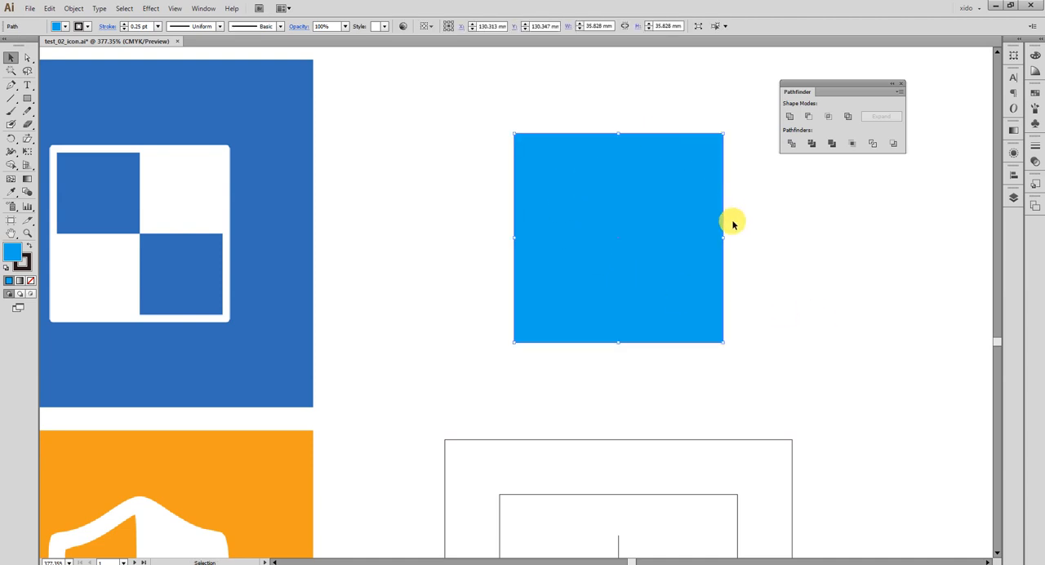
pyautogui.click(1034, 58)
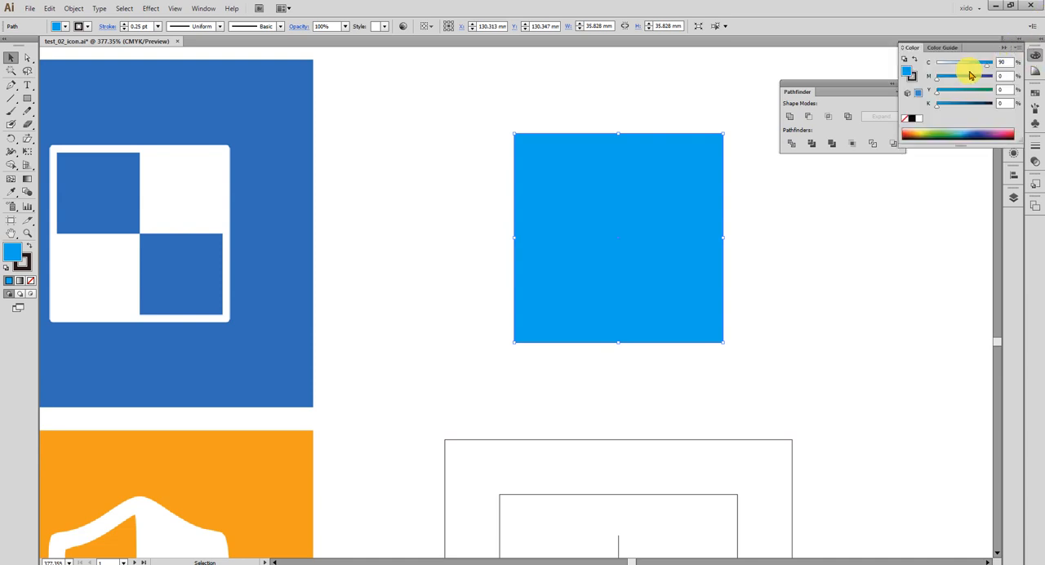
pyautogui.click(964, 78)
pyautogui.click(938, 67)
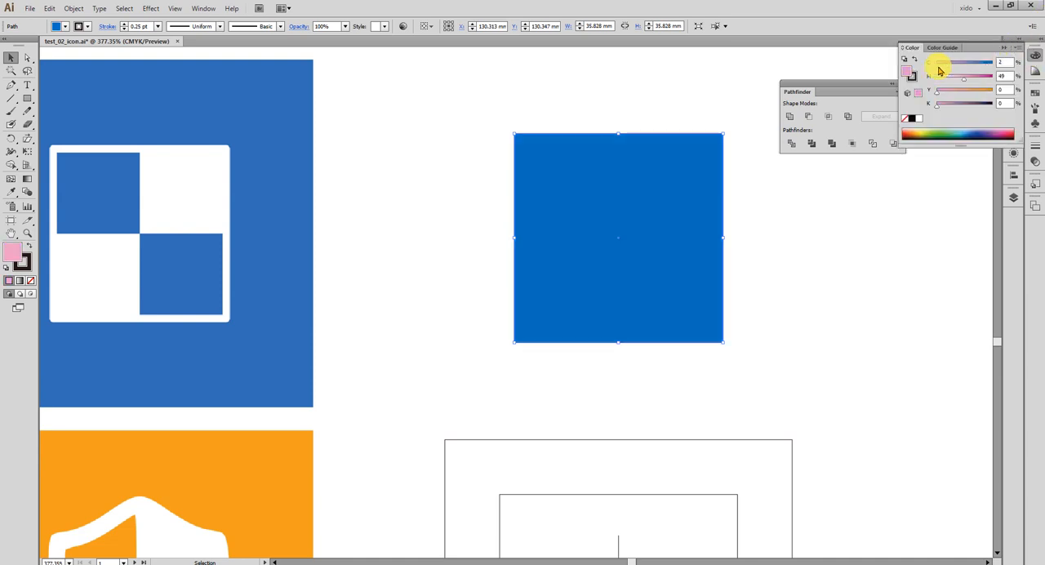
pyautogui.click(911, 121)
pyautogui.click(866, 224)
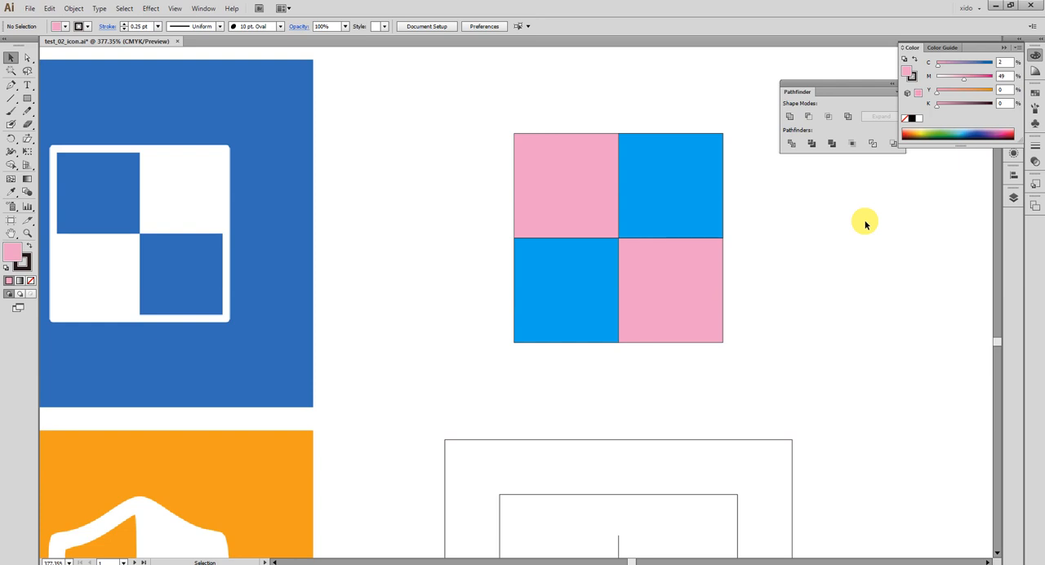
# Offset the pink square's path outward by 1 mm with round joins to form an outer frame.
pyautogui.click(561, 176)
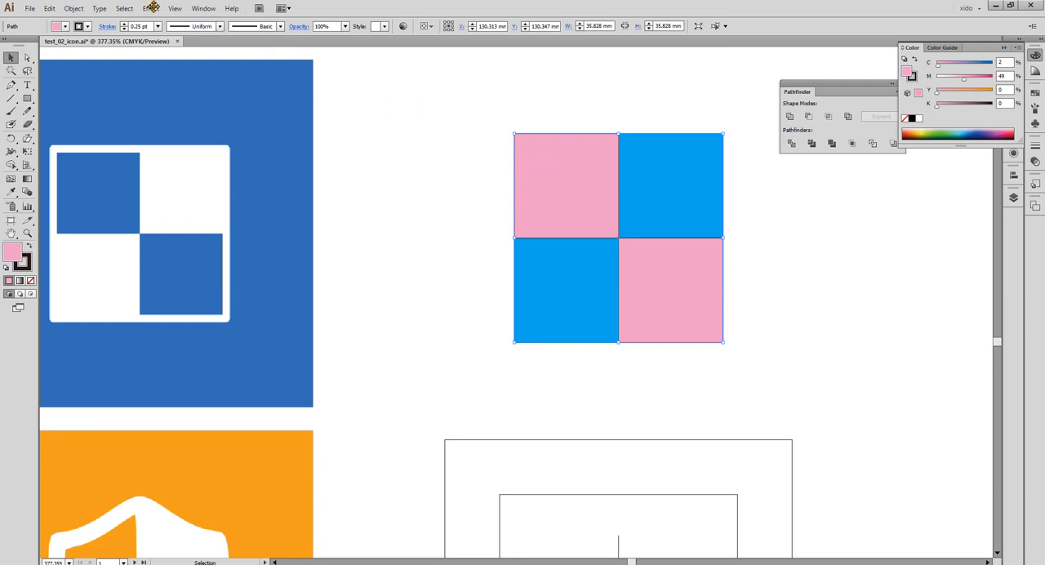
pyautogui.click(72, 8)
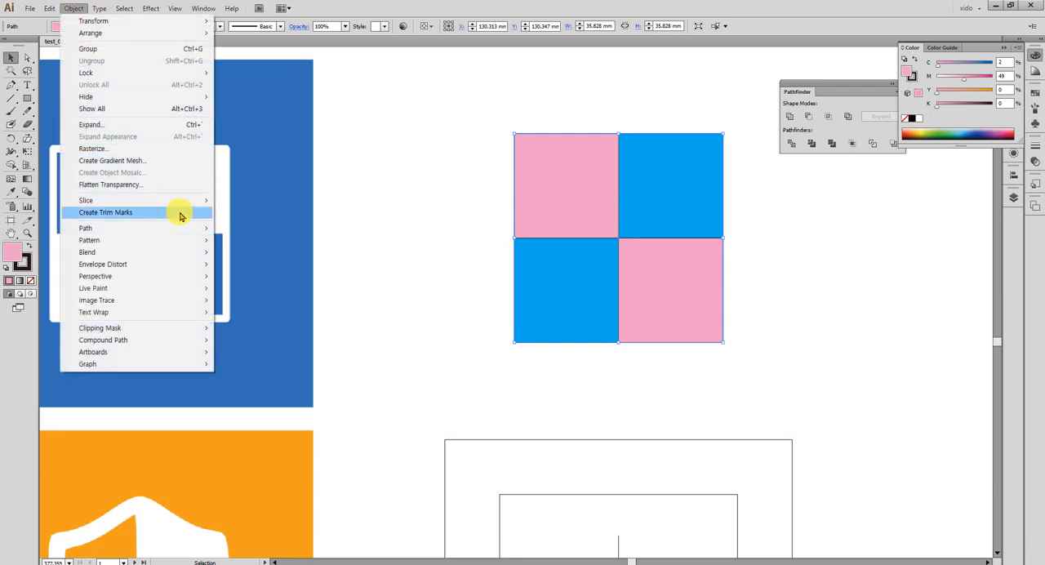
pyautogui.moveTo(173, 228)
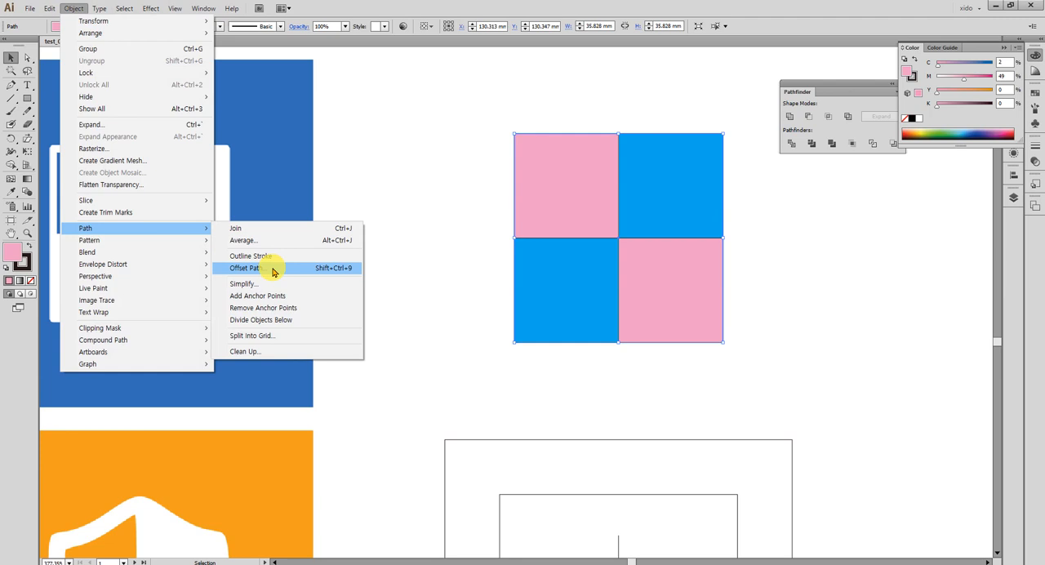
pyautogui.click(273, 272)
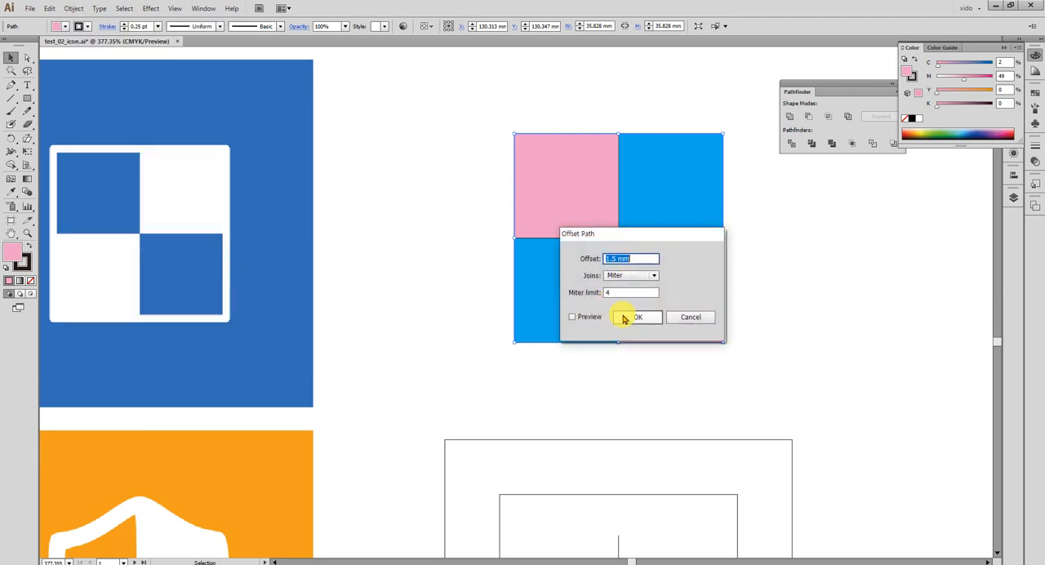
pyautogui.click(597, 316)
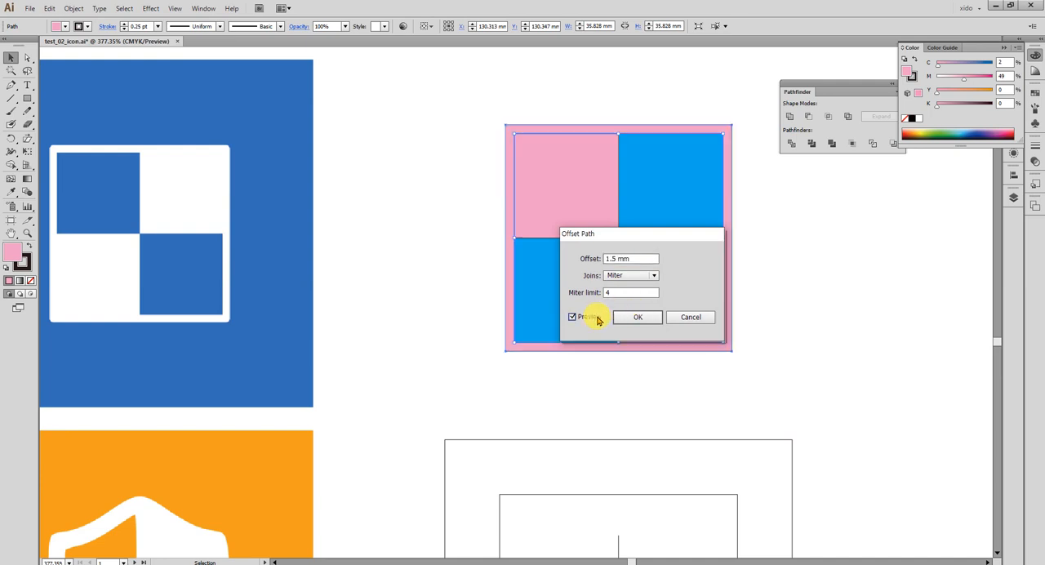
pyautogui.moveTo(642, 239); pyautogui.dragTo(383, 214)
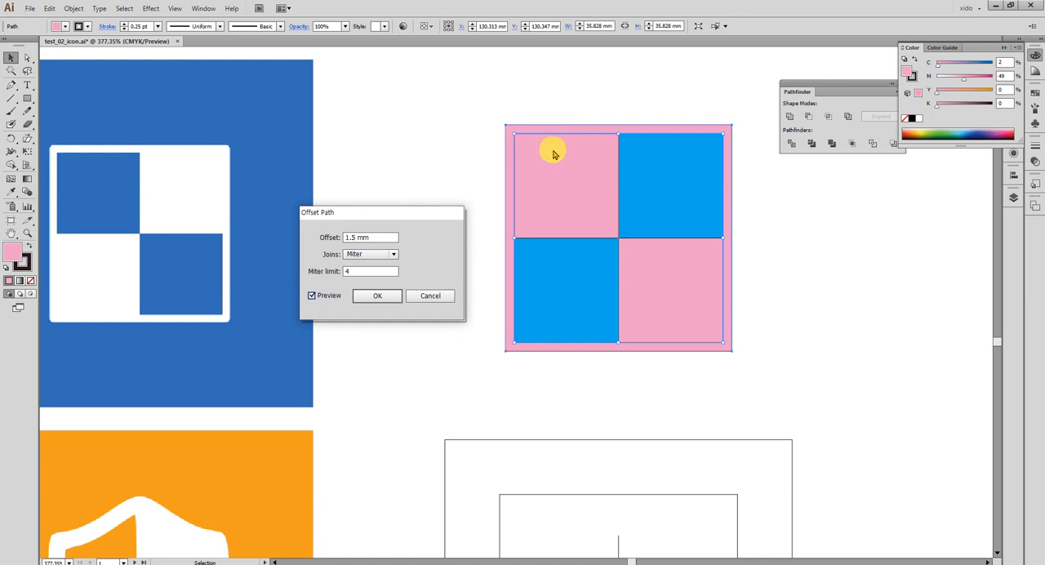
pyautogui.press('Down')
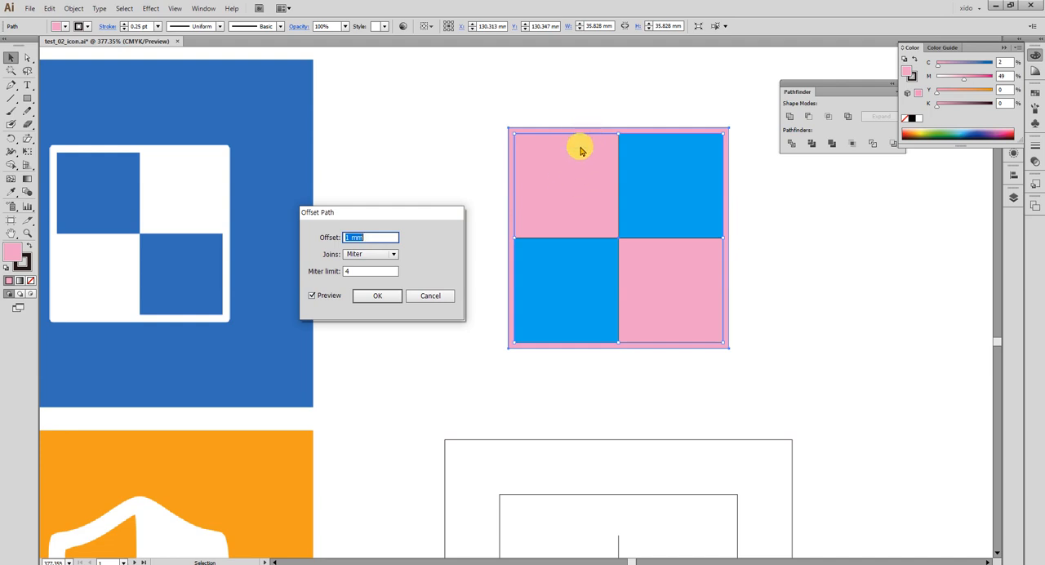
pyautogui.moveTo(386, 212); pyautogui.dragTo(399, 149)
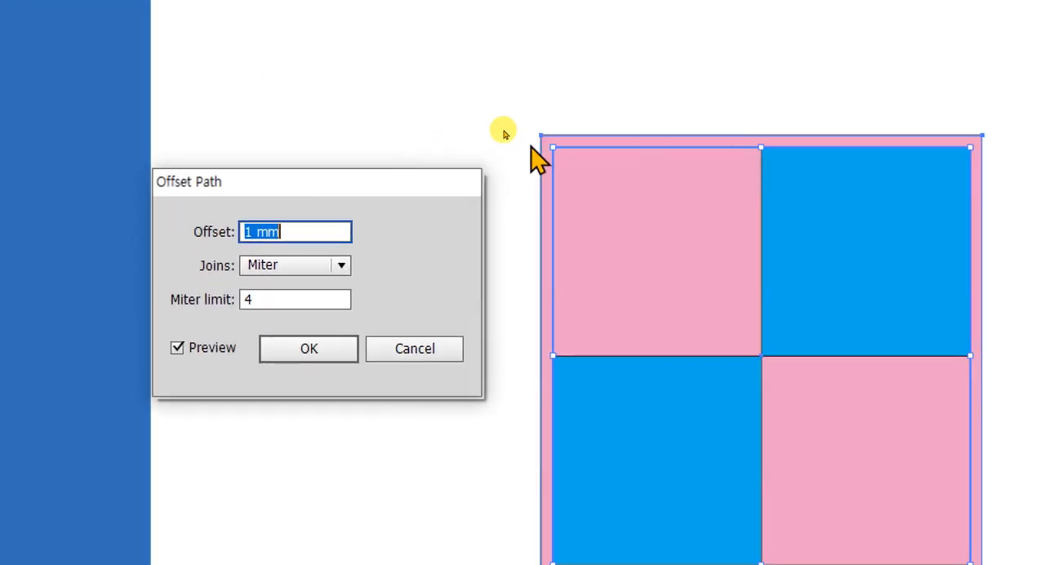
pyautogui.click(278, 266)
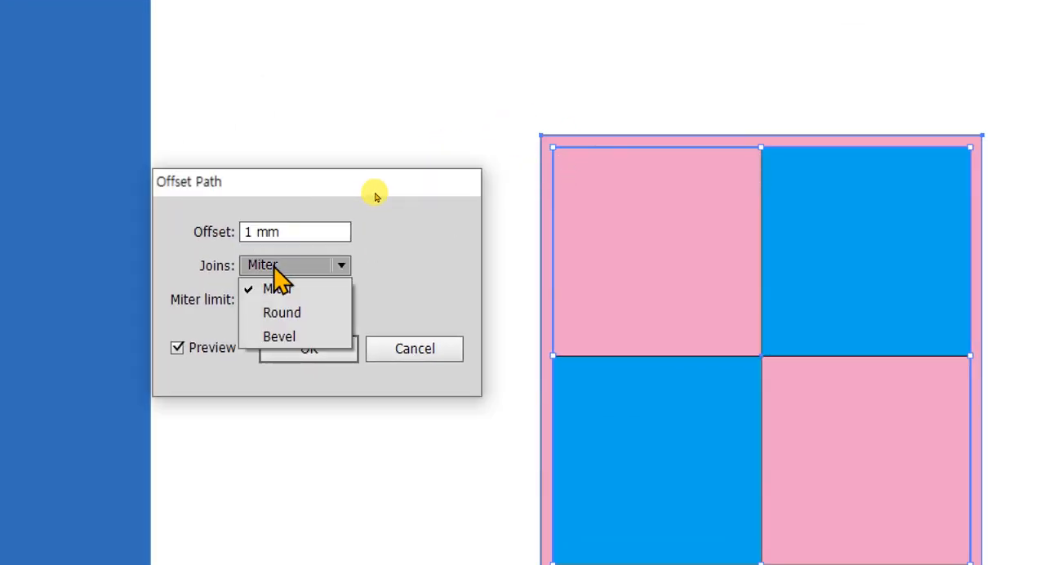
pyautogui.click(319, 315)
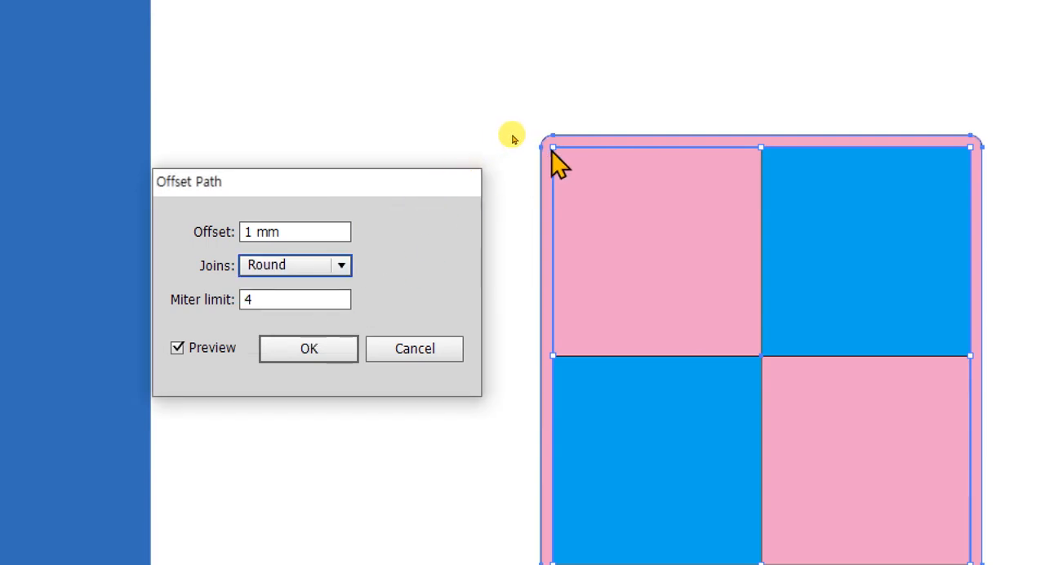
pyautogui.click(325, 349)
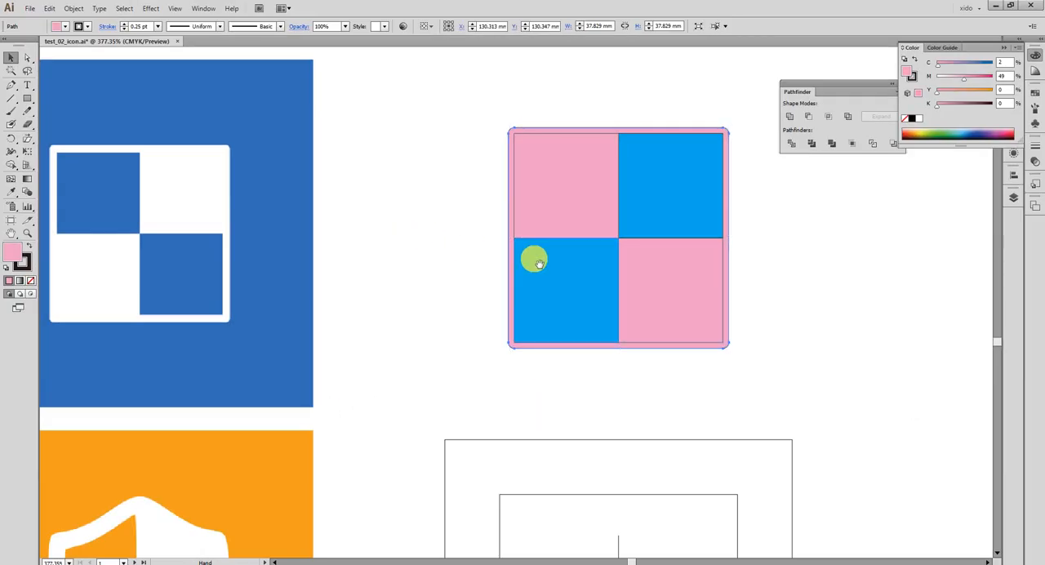
# Try to split the rounded frame, pink square and blue quarters together with the Pathfinder Divide operation.
pyautogui.moveTo(586, 399); pyautogui.dragTo(408, 454)
pyautogui.moveTo(389, 163); pyautogui.dragTo(631, 370)
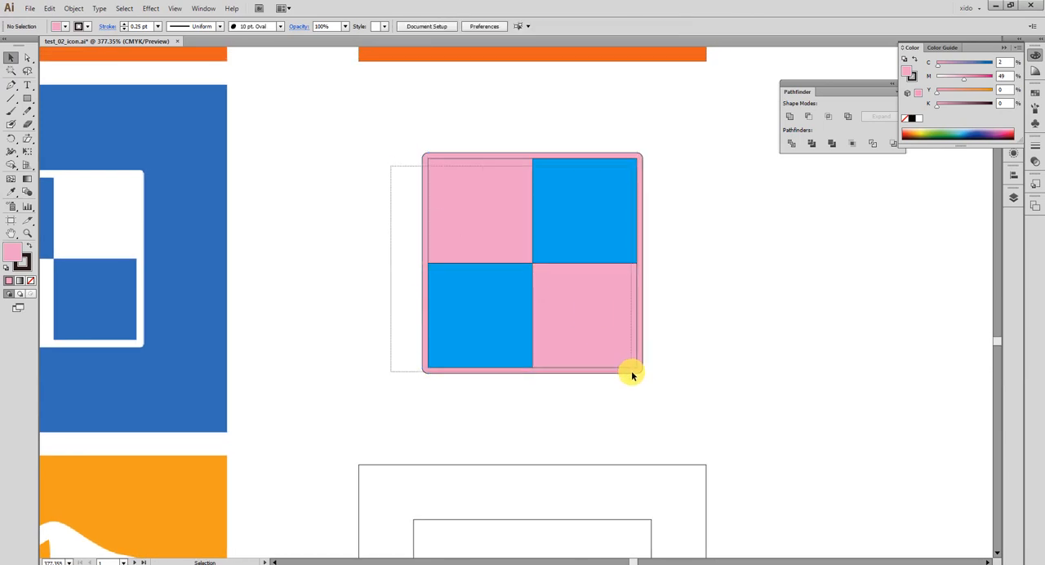
pyautogui.click(789, 146)
pyautogui.click(717, 327)
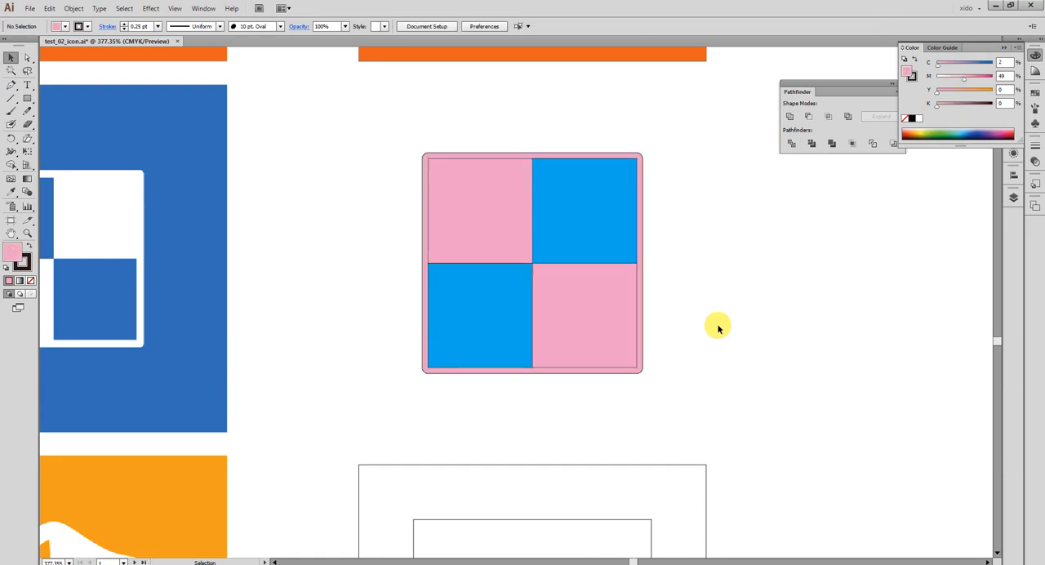
# Divide the rounded outer shape along the pink square with the Pathfinder Divide operation and ungroup the pieces.
pyautogui.moveTo(631, 248); pyautogui.dragTo(640, 275)
pyautogui.moveTo(395, 153); pyautogui.dragTo(721, 407)
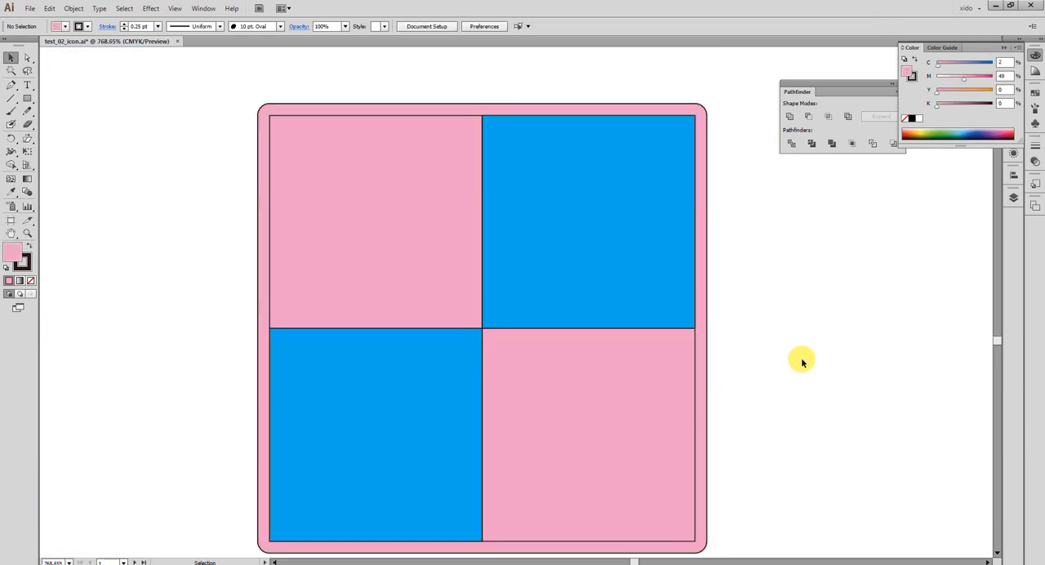
pyautogui.click(597, 226)
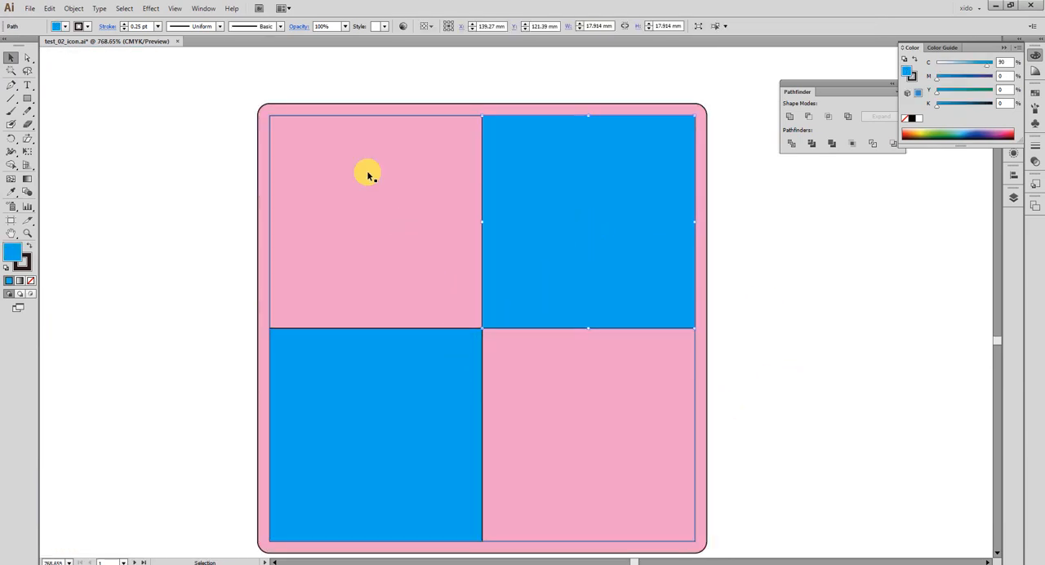
pyautogui.click(322, 83)
pyautogui.click(329, 116)
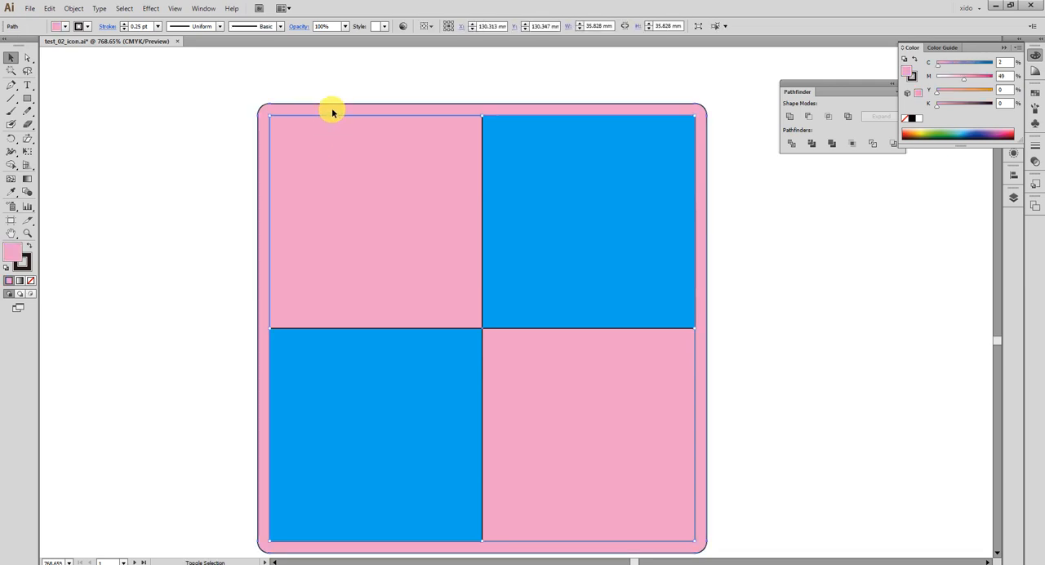
pyautogui.keyDown('shift'); pyautogui.click(332, 110); pyautogui.keyUp('shift')
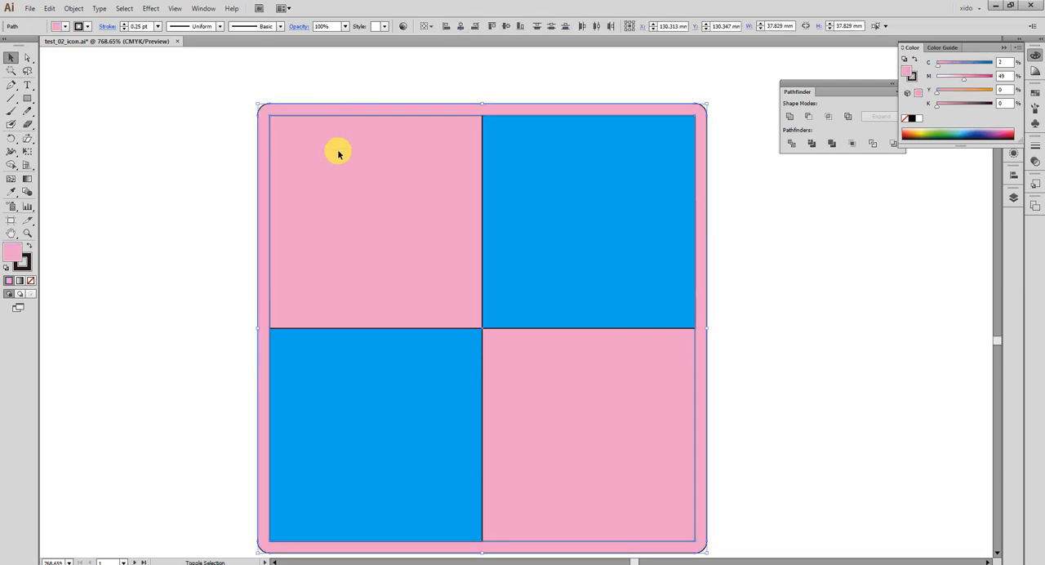
pyautogui.click(789, 145)
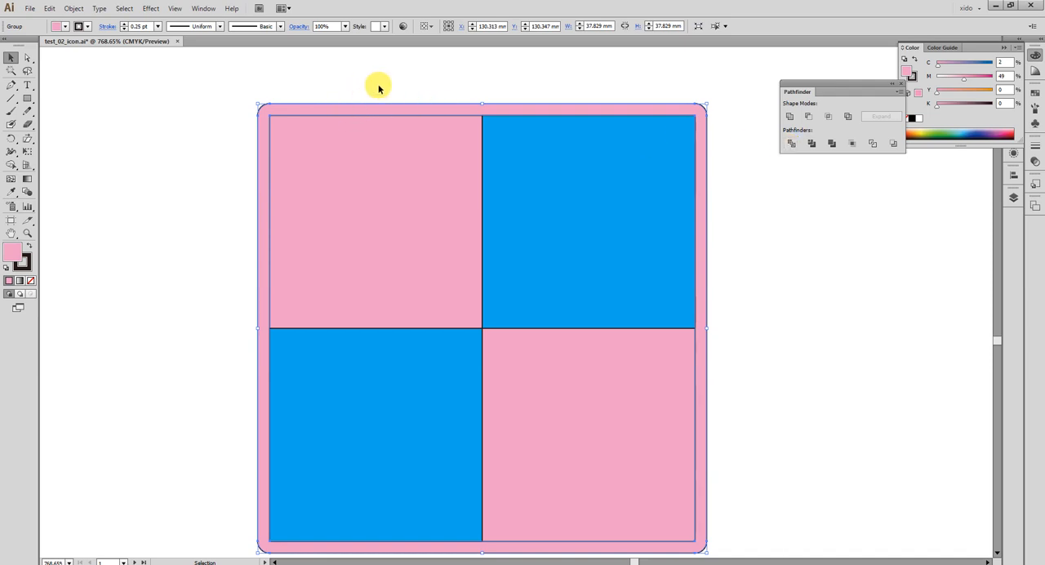
pyautogui.rightClick(398, 144)
pyautogui.click(427, 205)
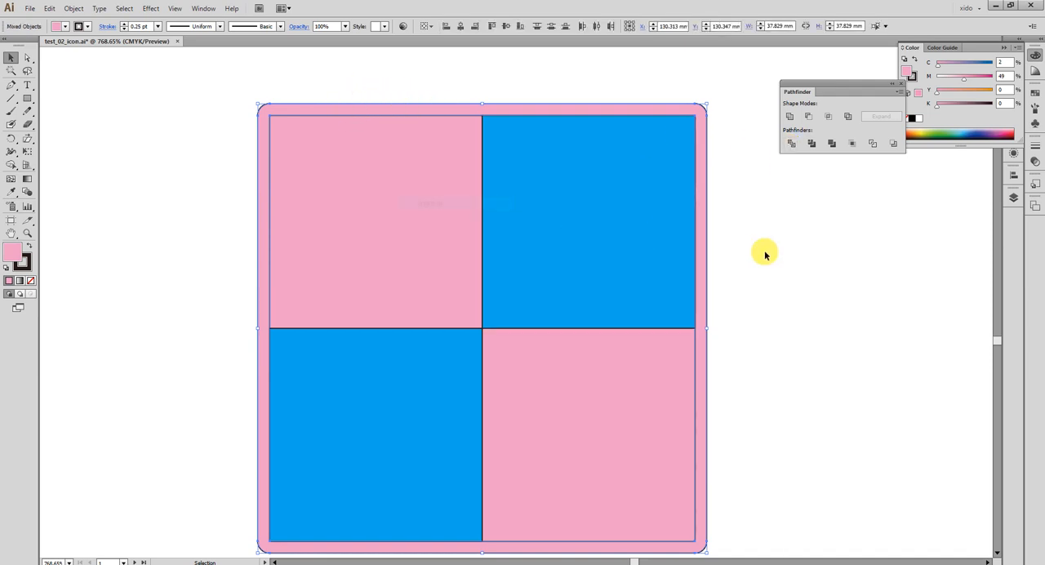
# Move the inner pink square out of the rounded frame and delete it.
pyautogui.click(722, 249)
pyautogui.moveTo(431, 189); pyautogui.dragTo(892, 283)
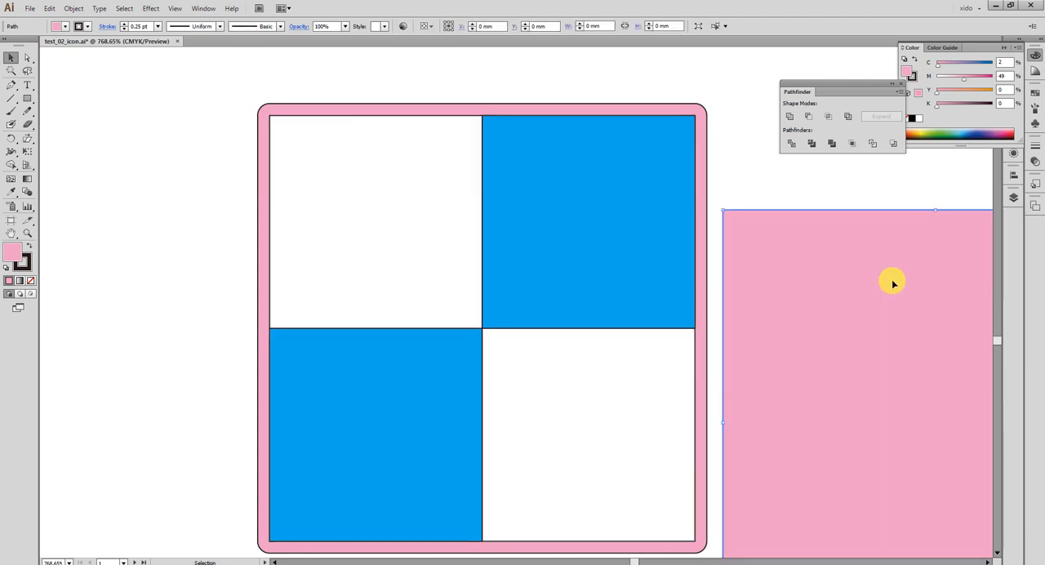
pyautogui.press('Delete')
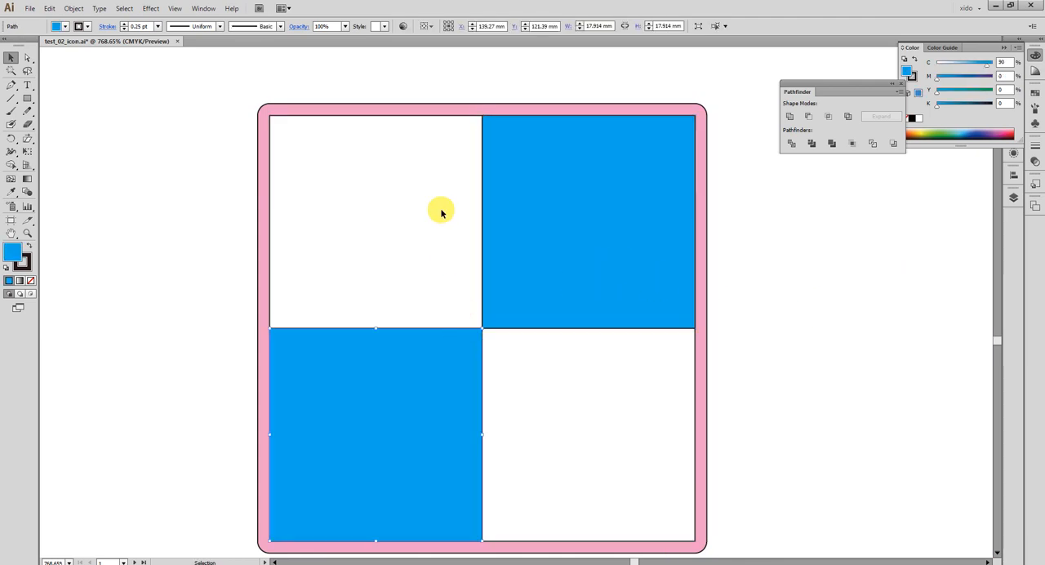
# Merge the rounded pink frame and the two blue quarters into one shape with the Pathfinder Unite operation.
pyautogui.click(439, 108)
pyautogui.moveTo(191, 168); pyautogui.dragTo(711, 474)
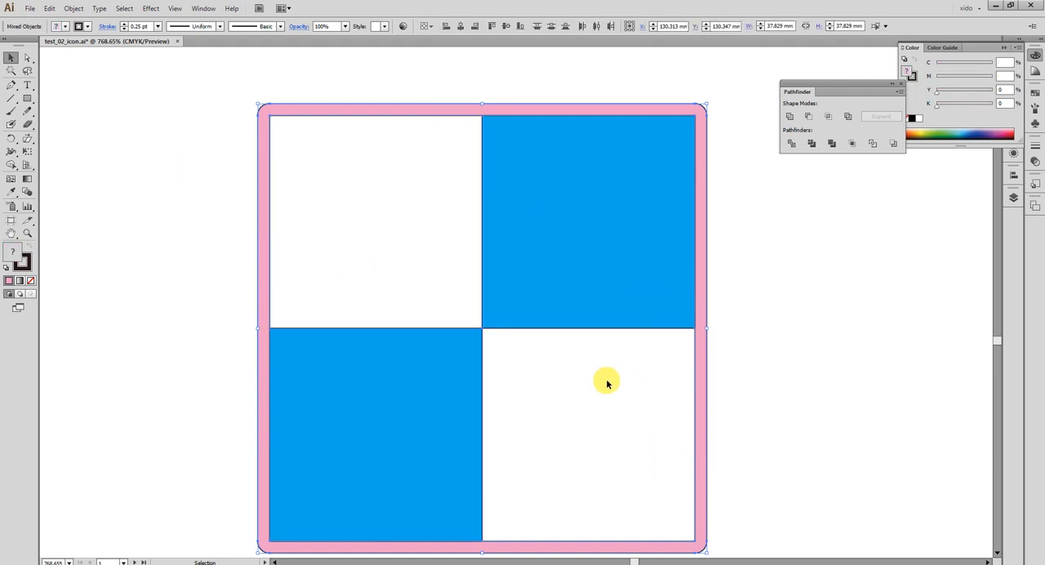
pyautogui.click(791, 117)
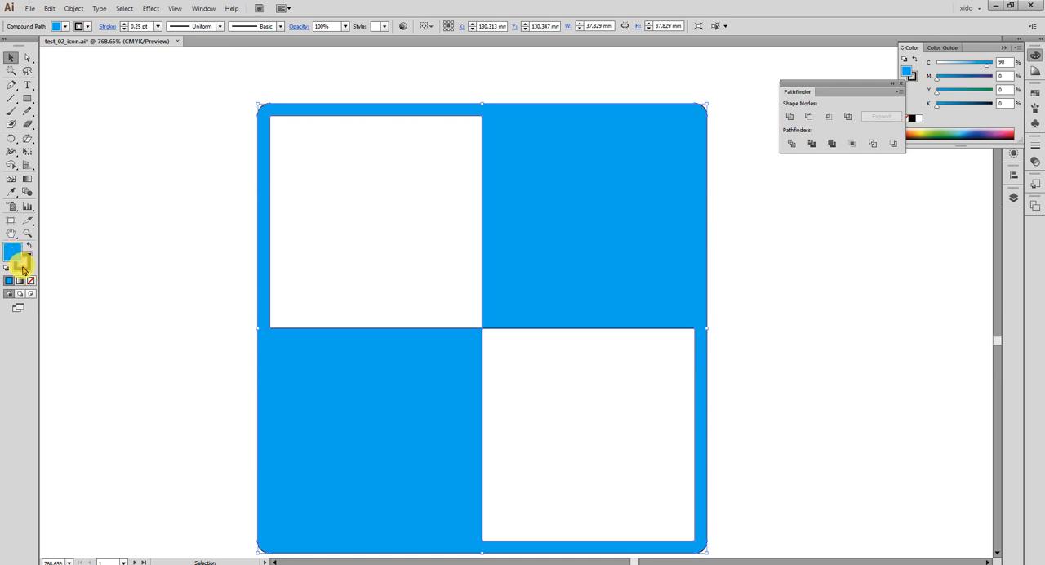
# Remove the stroke from the merged blue icon shape and display the artwork in outline view.
pyautogui.click(20, 263)
pyautogui.click(31, 280)
pyautogui.click(23, 251)
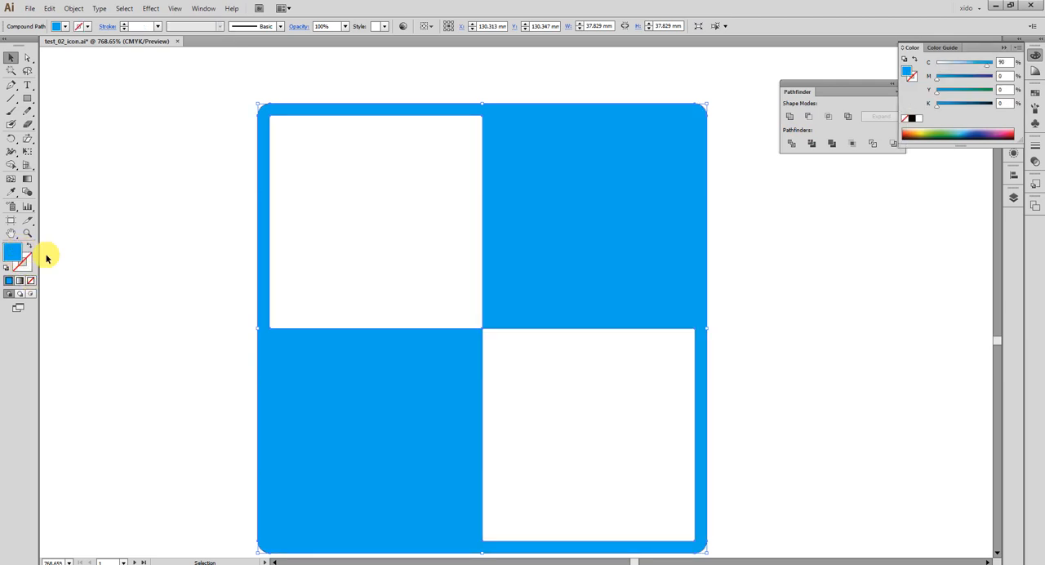
pyautogui.click(141, 325)
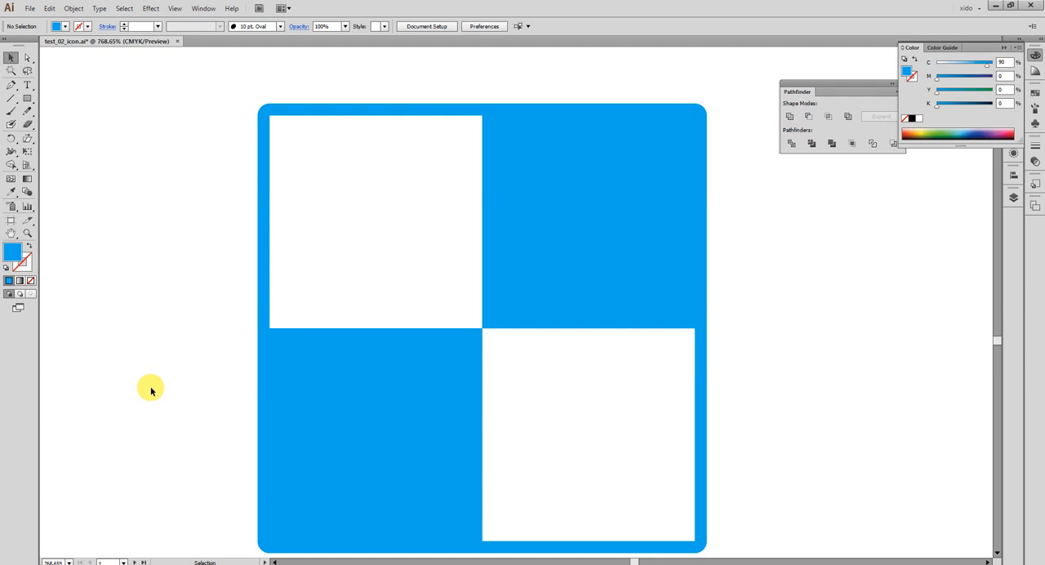
pyautogui.hotkey('ctrl', 'y')
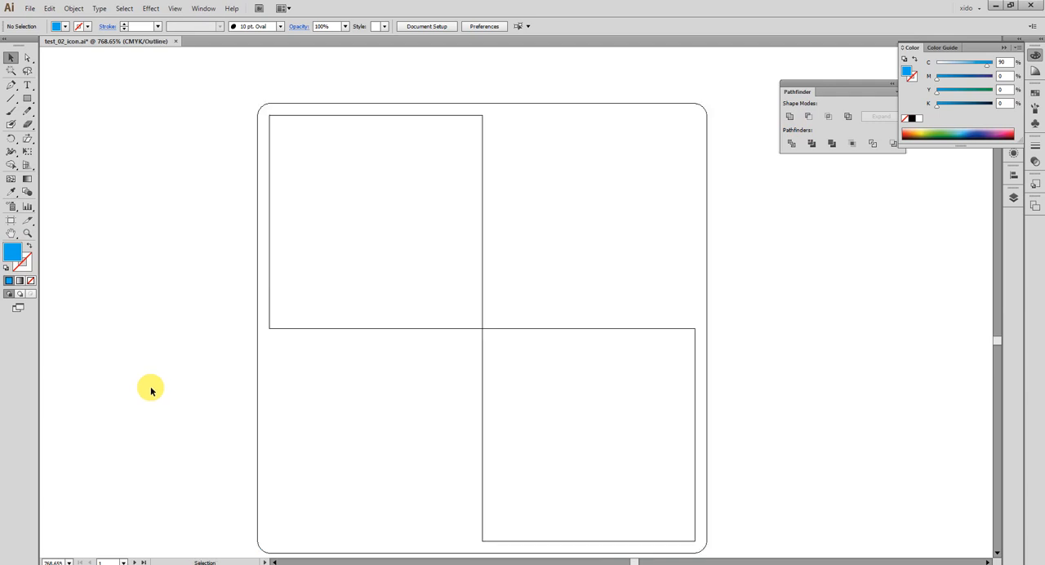
# Switch the artwork back to preview display and show all hidden objects around the blue icon.
pyautogui.hotkey('ctrl', 'y')
pyautogui.hotkey('ctrl', '-')
pyautogui.hotkey('ctrl', '-')
pyautogui.hotkey('ctrl', '-')
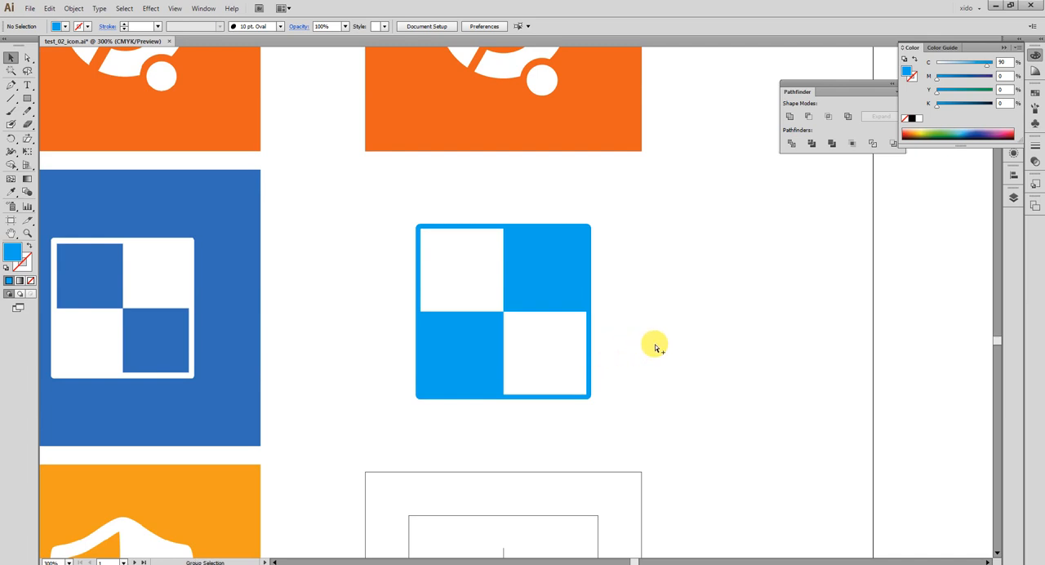
pyautogui.hotkey('ctrl', 'alt', '3')
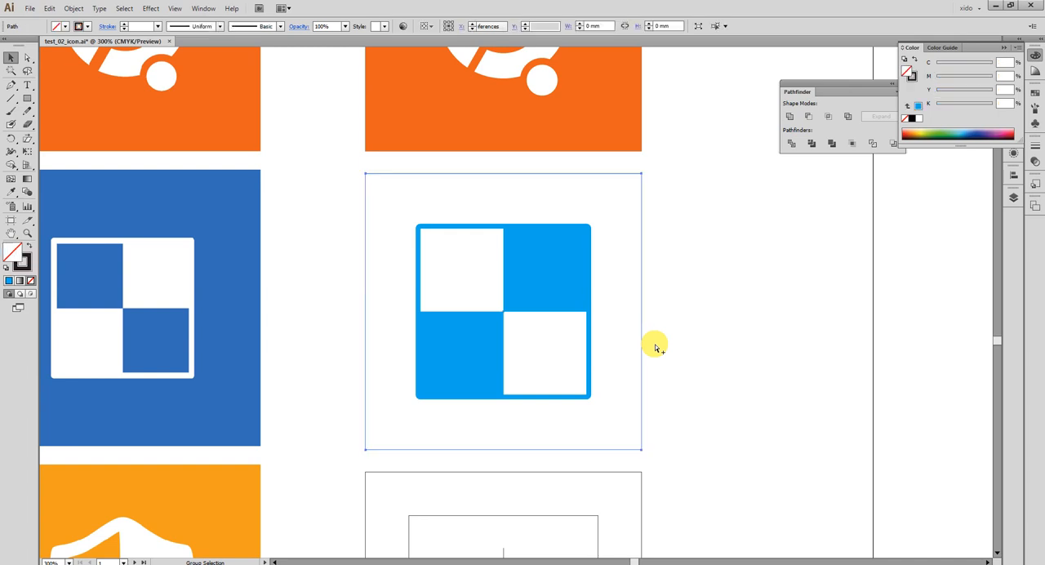
# Fill the outer square with the reference's darker blue background colour and place it behind the icon.
pyautogui.click(713, 348)
pyautogui.moveTo(712, 415); pyautogui.dragTo(601, 348)
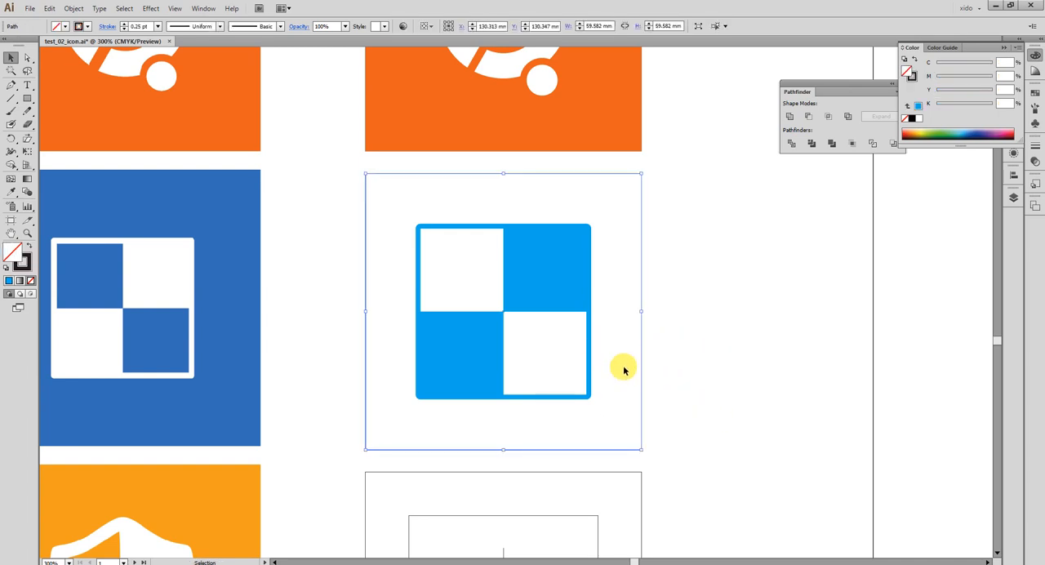
pyautogui.press('i')
pyautogui.click(228, 219)
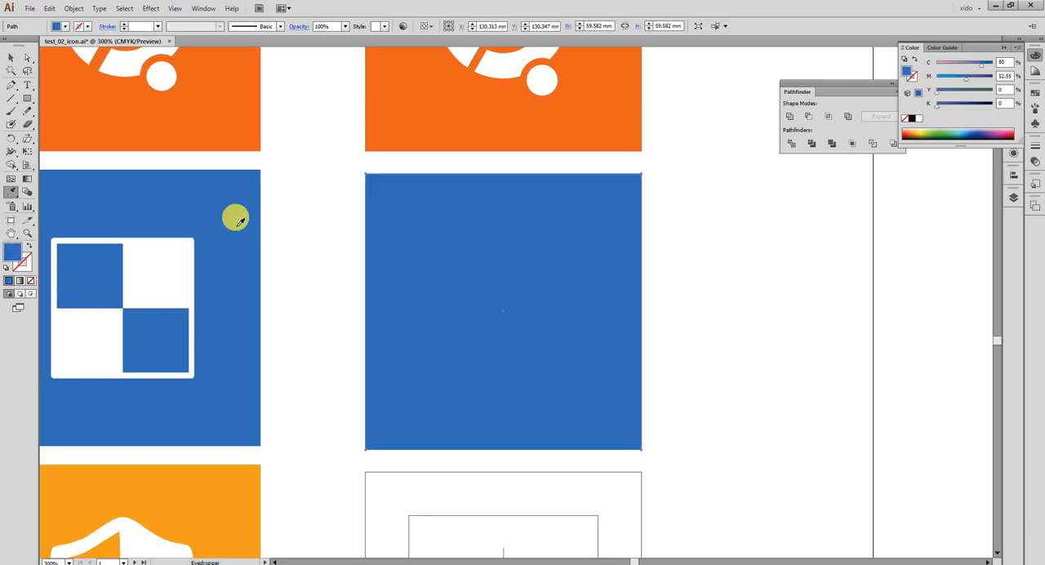
pyautogui.press('v')
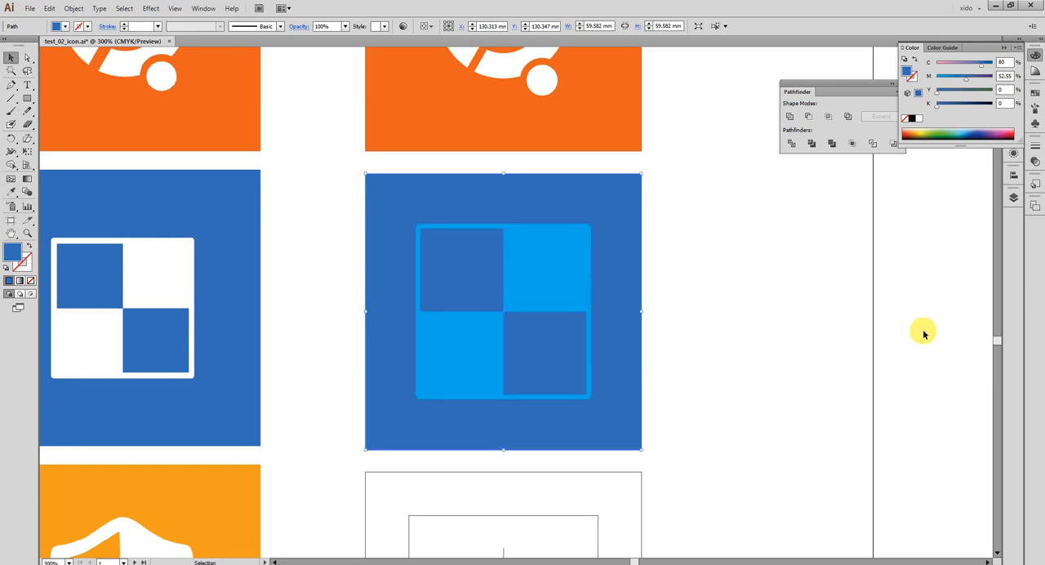
# Recolour the checkered icon white by sampling the empty artboard with the Eyedropper tool.
pyautogui.click(574, 269)
pyautogui.press('i')
pyautogui.click(734, 310)
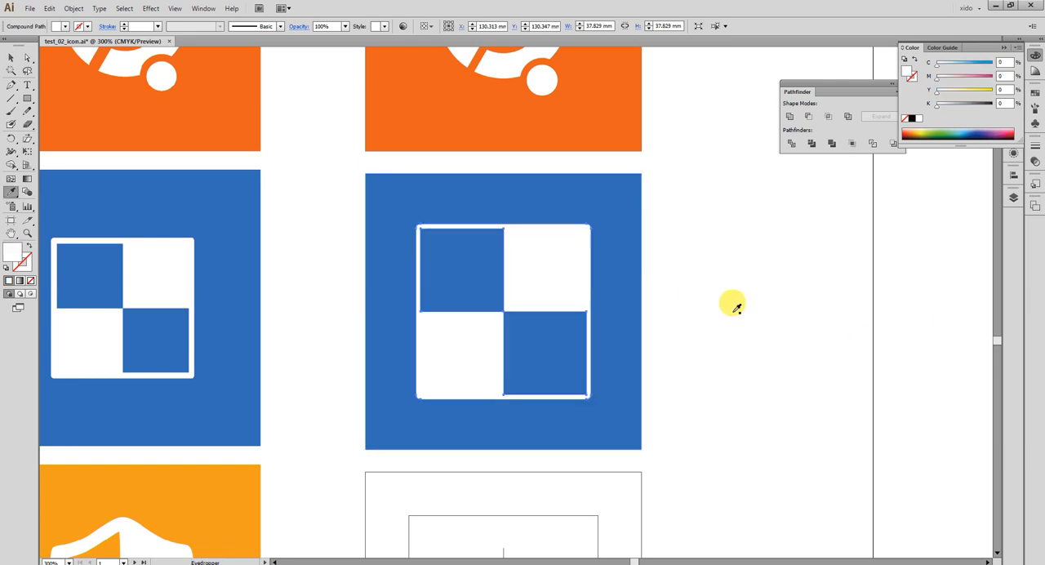
pyautogui.press('v')
pyautogui.click(723, 301)
# Set the magenta value of the blue background square to 50% and deselect it.
pyautogui.click(611, 269)
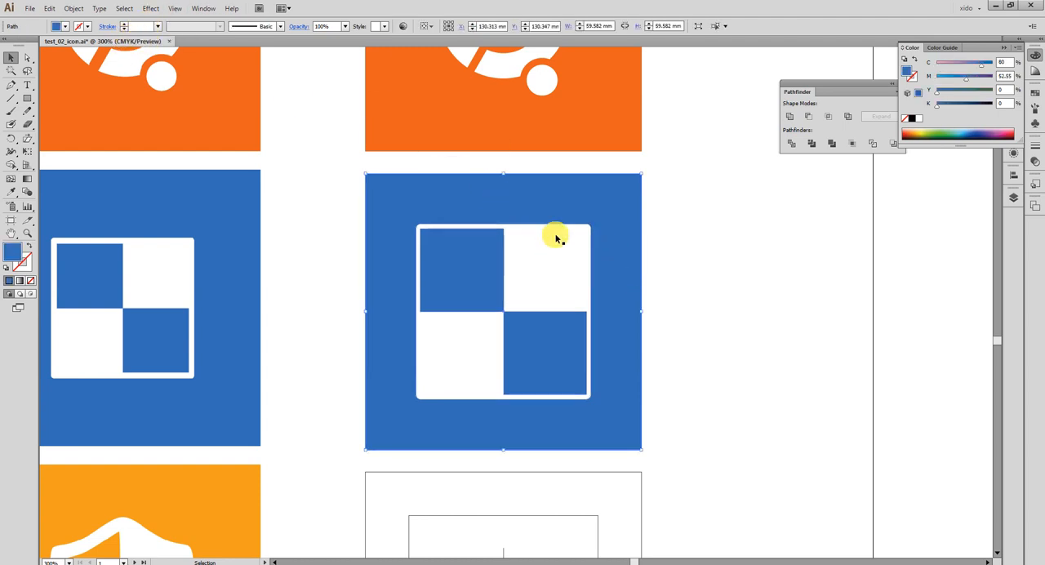
pyautogui.click(1008, 76)
pyautogui.click(1005, 102)
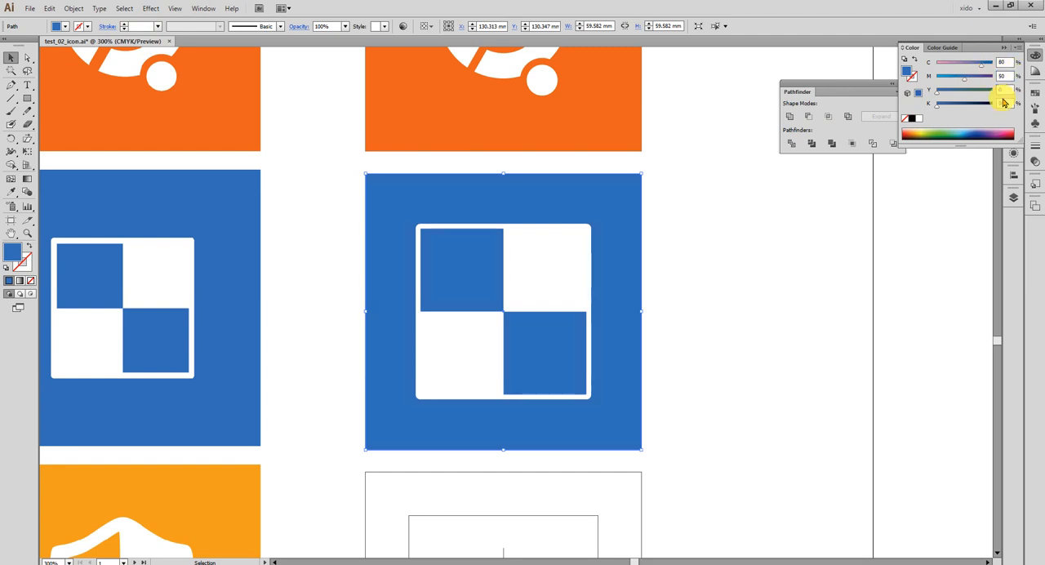
pyautogui.click(765, 288)
# Put away the floating colour settings beside the empty template for the orange shield icon.
pyautogui.scroll(-1, 743, 315)
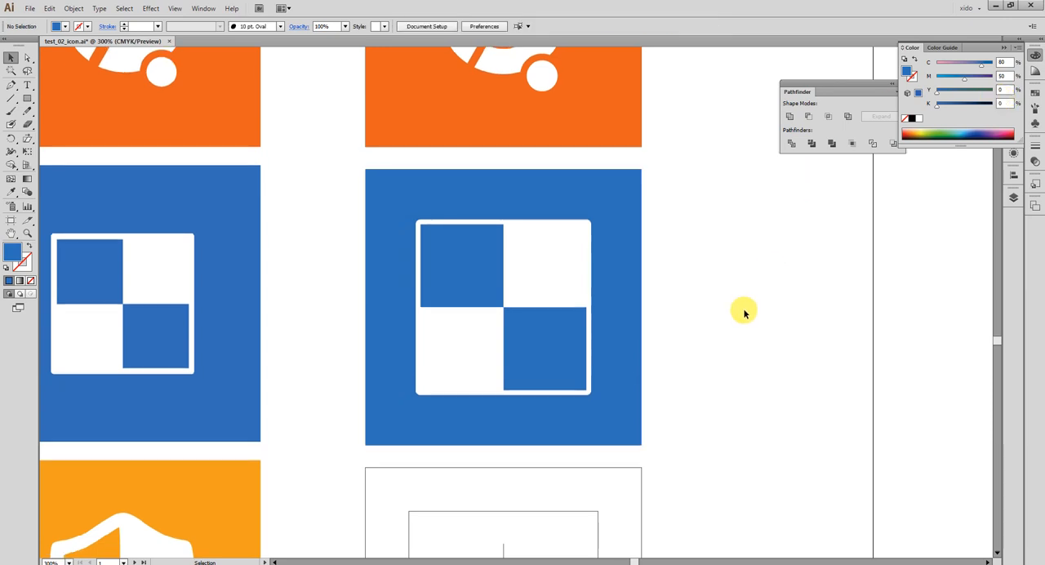
pyautogui.scroll(-1, 743, 319)
pyautogui.scroll(6, 711, 357)
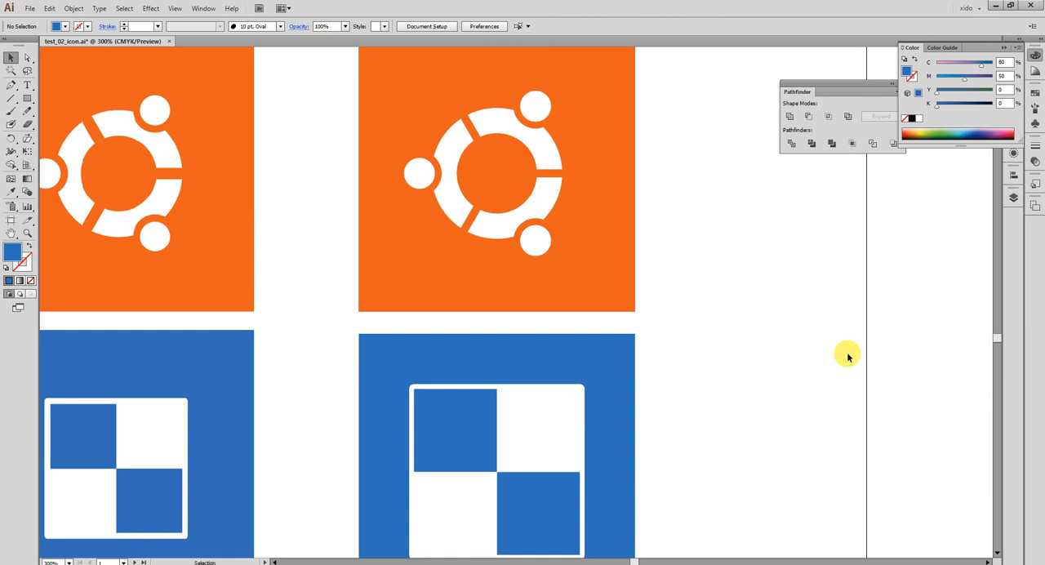
pyautogui.scroll(-13, 782, 368)
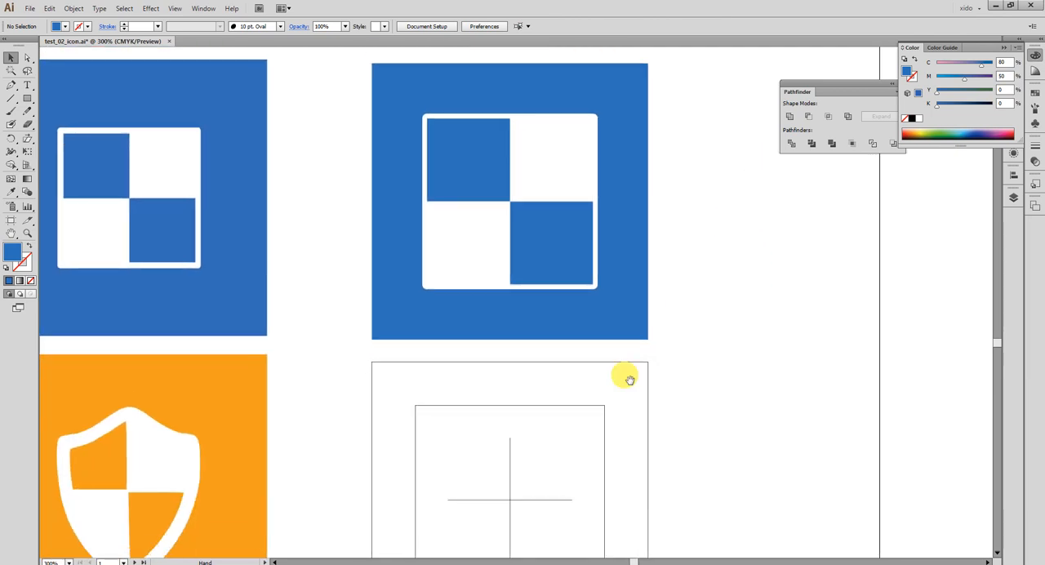
pyautogui.hscroll(-2, 628, 373)
pyautogui.moveTo(642, 245); pyautogui.dragTo(693, 201)
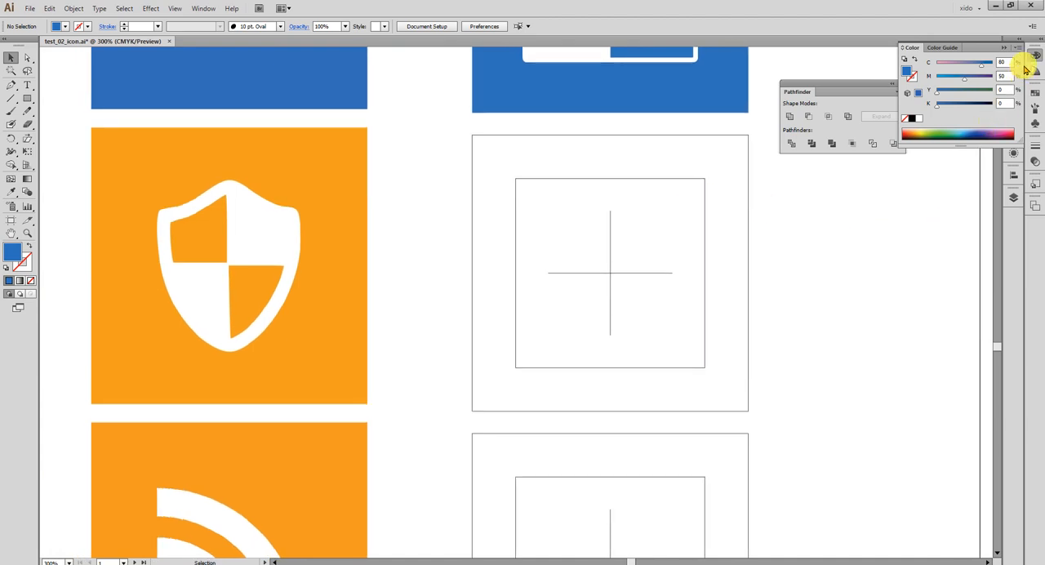
pyautogui.click(1017, 70)
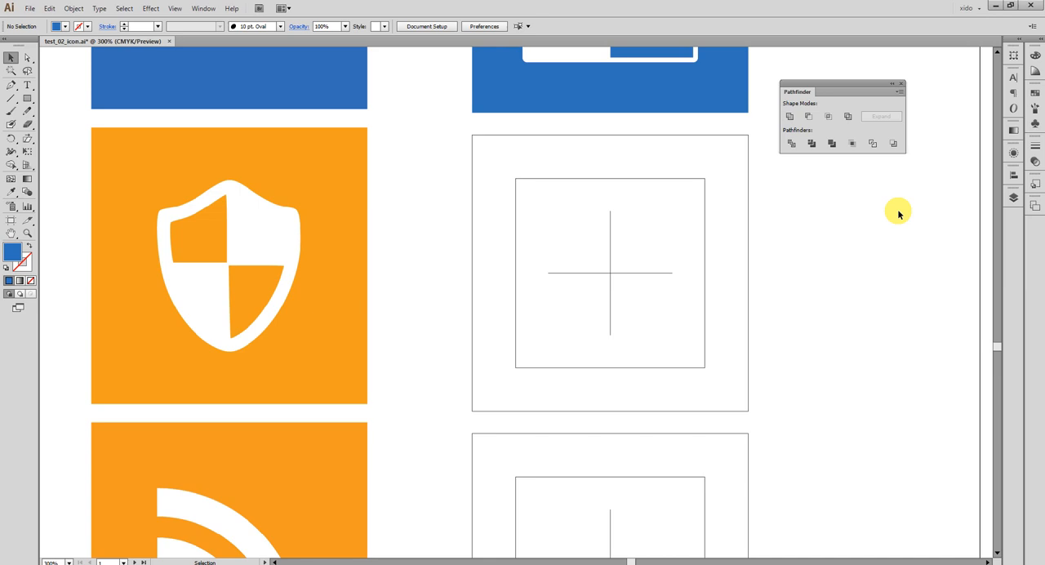
# Draw a circle about 37.8 mm in diameter, centred on the guide cross beside the orange shield, with the Ellipse tool.
pyautogui.press('space')
pyautogui.moveTo(575, 155); pyautogui.dragTo(588, 325)
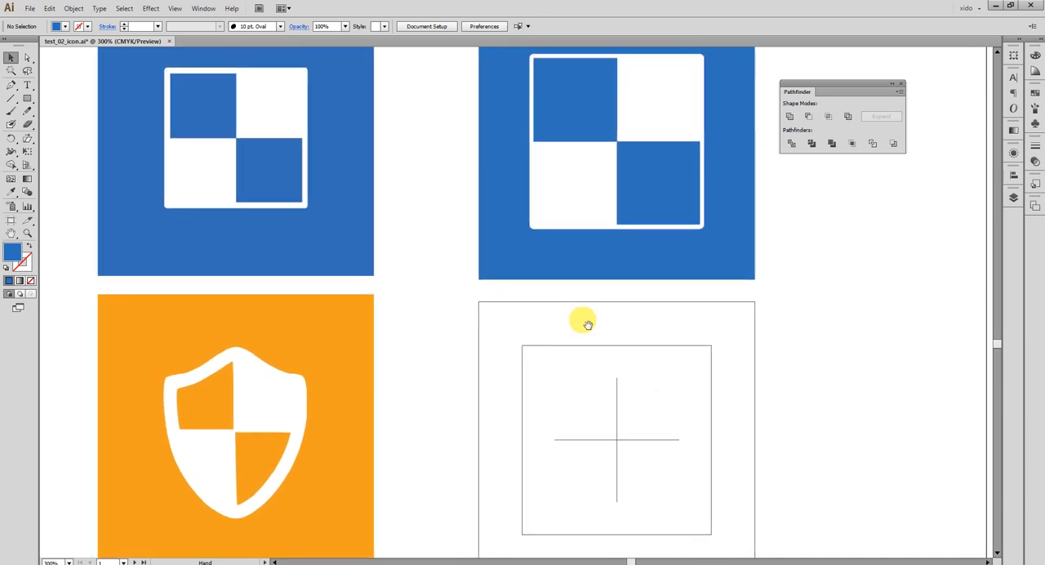
pyautogui.moveTo(545, 467); pyautogui.dragTo(576, 352)
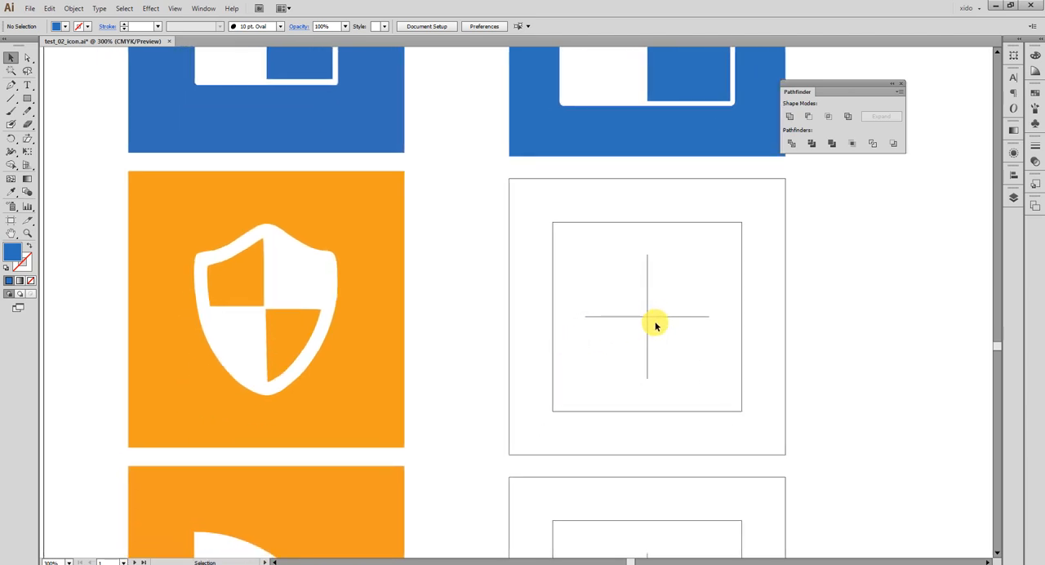
pyautogui.moveTo(27, 99); pyautogui.dragTo(128, 131)
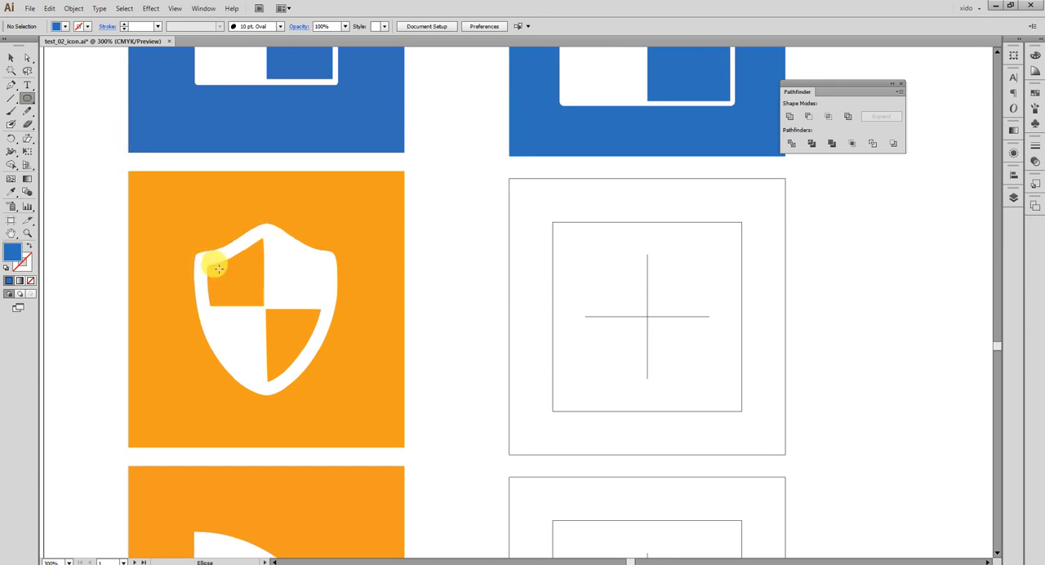
pyautogui.moveTo(429, 349); pyautogui.dragTo(403, 318)
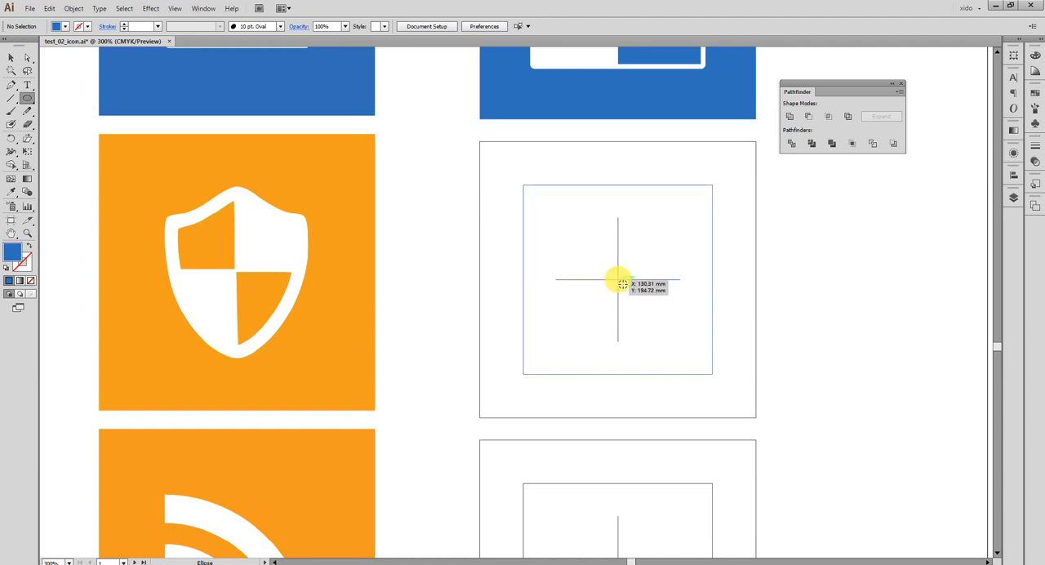
pyautogui.moveTo(618, 279); pyautogui.dragTo(708, 353)
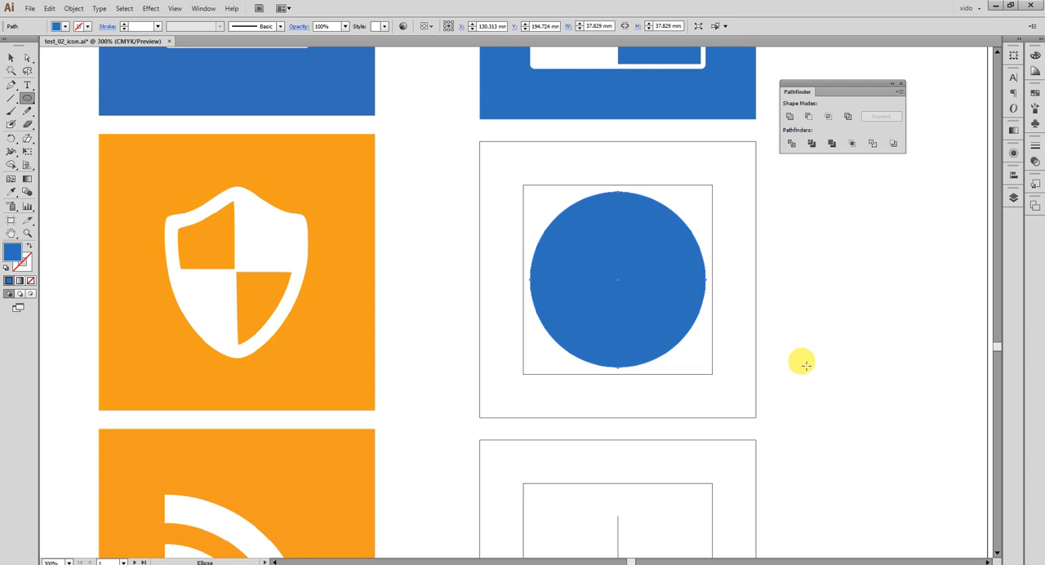
# Remove the grouped guide squares and cross from around the blue circle.
pyautogui.press('v')
pyautogui.moveTo(786, 205); pyautogui.dragTo(700, 182)
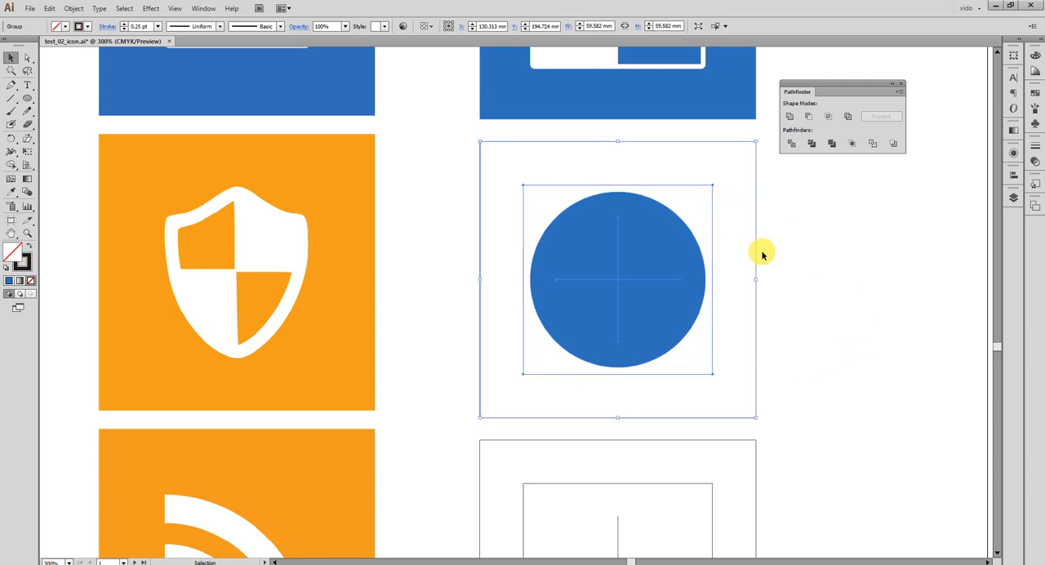
pyautogui.press('Delete')
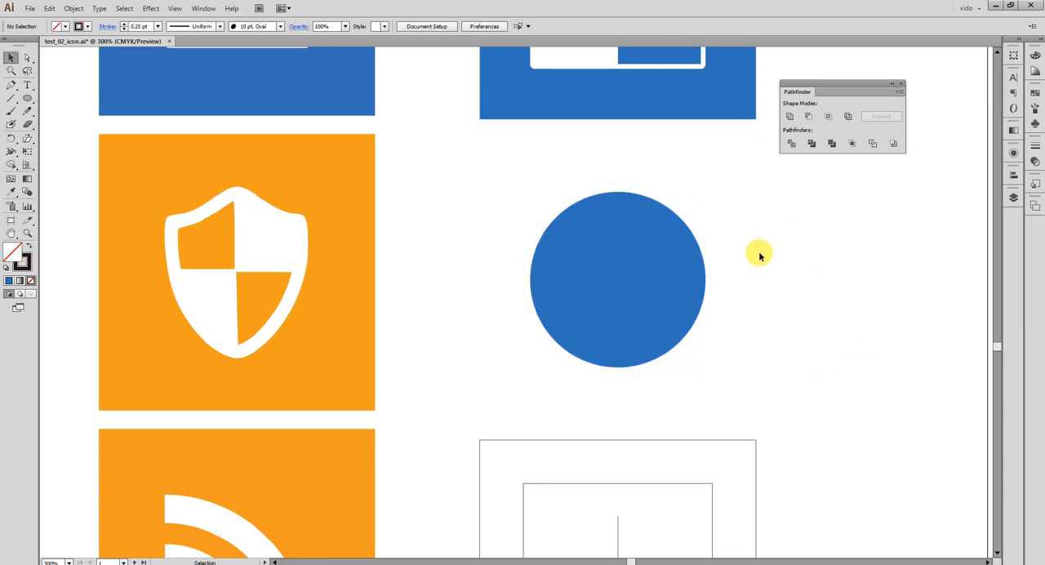
# Give the circle no fill and a 1 pt stroke in the orange sampled from the shield reference's background.
pyautogui.click(657, 288)
pyautogui.hotkey('shift', 'x')
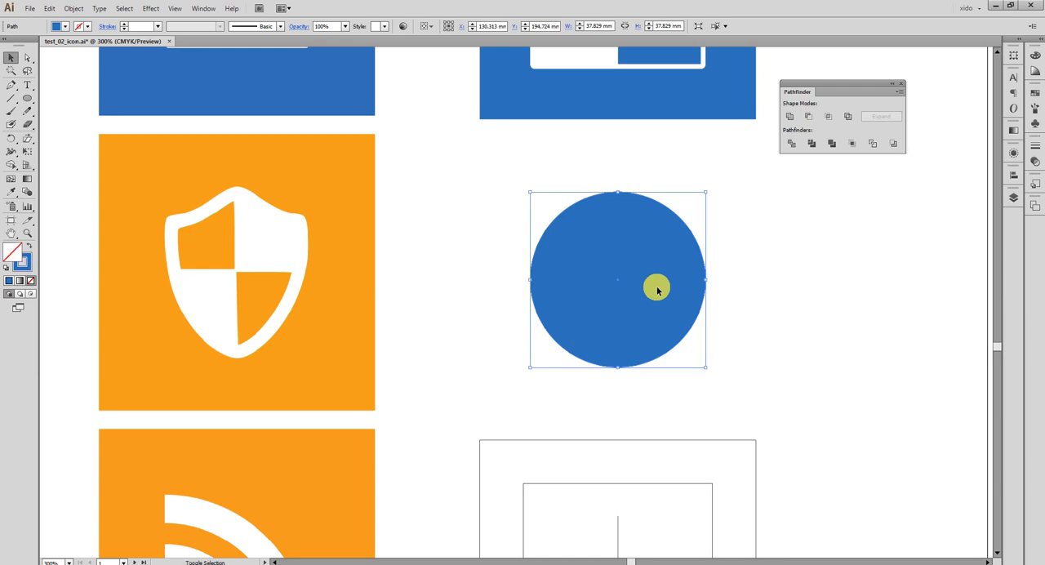
pyautogui.press('i')
pyautogui.click(349, 222)
pyautogui.hotkey('shift', 'x')
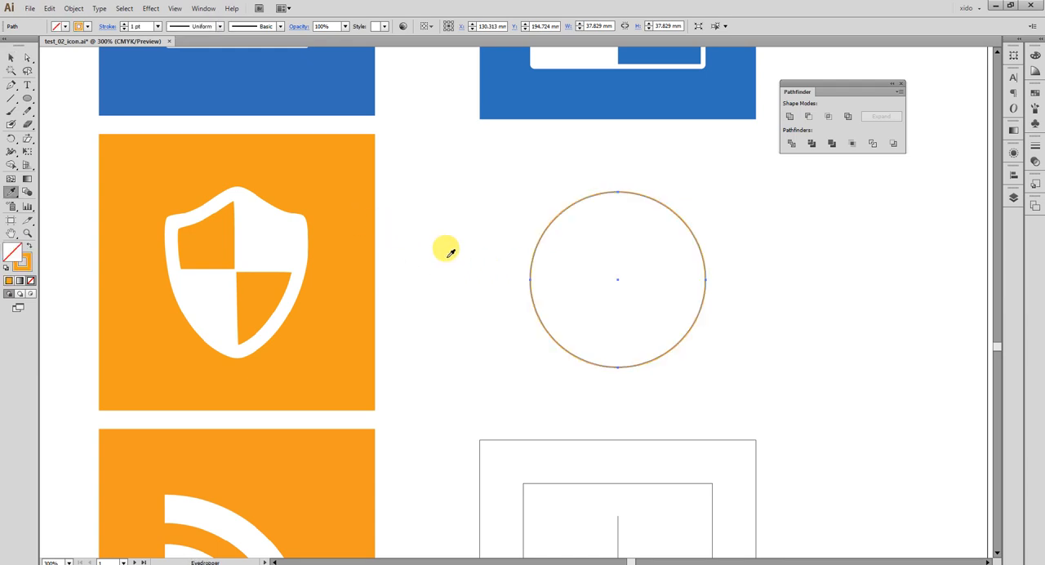
pyautogui.press('v')
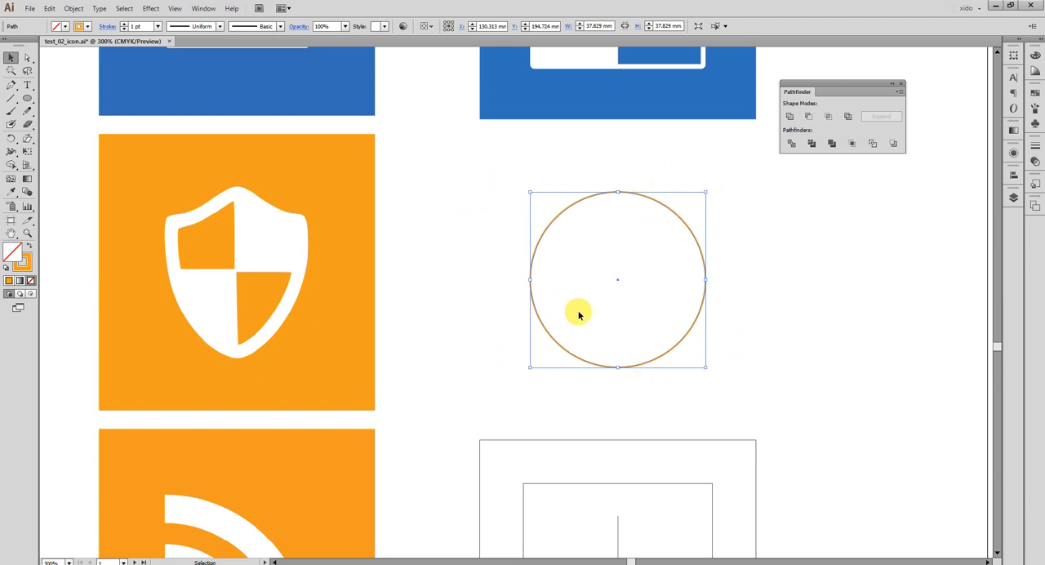
# Bend the circle's upper-left side inward using the left anchor's upper handle, and shorten the left handles of the top and bottom anchors.
pyautogui.press('a')
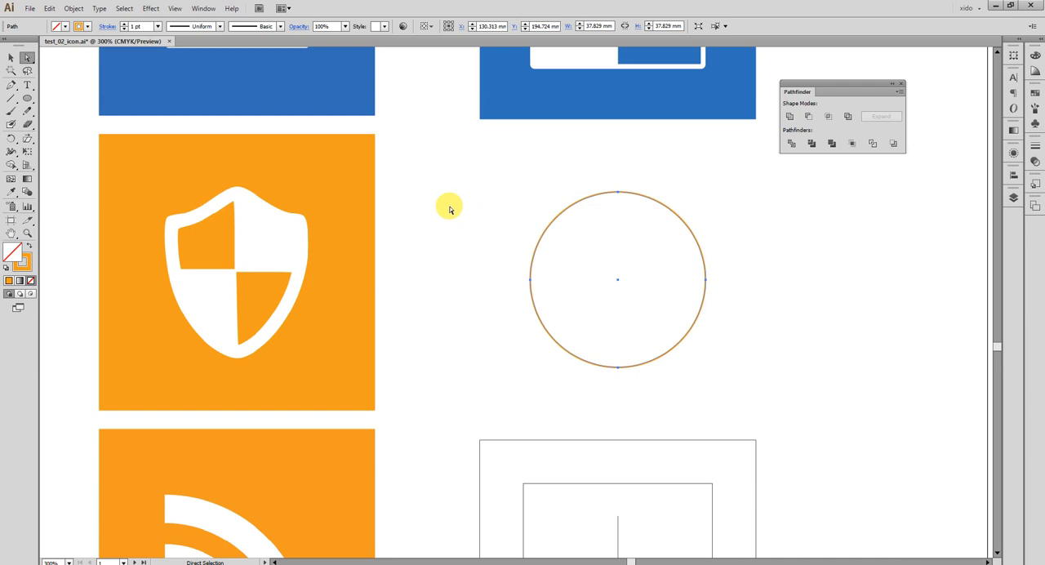
pyautogui.moveTo(449, 207); pyautogui.dragTo(536, 281)
pyautogui.hotkey('ctrl', 'space')
pyautogui.moveTo(482, 203); pyautogui.dragTo(718, 404)
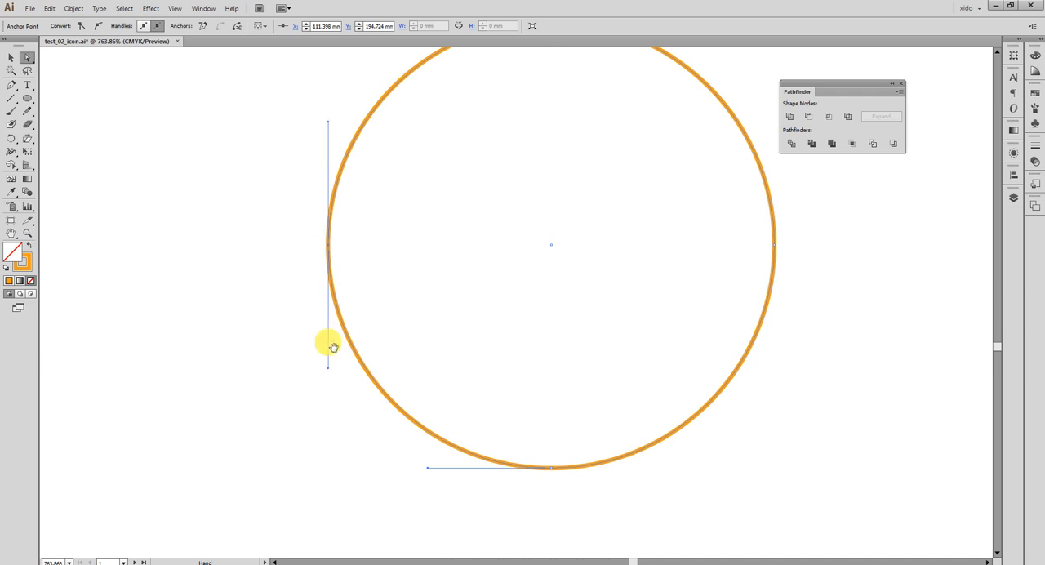
pyautogui.moveTo(410, 259); pyautogui.dragTo(396, 318)
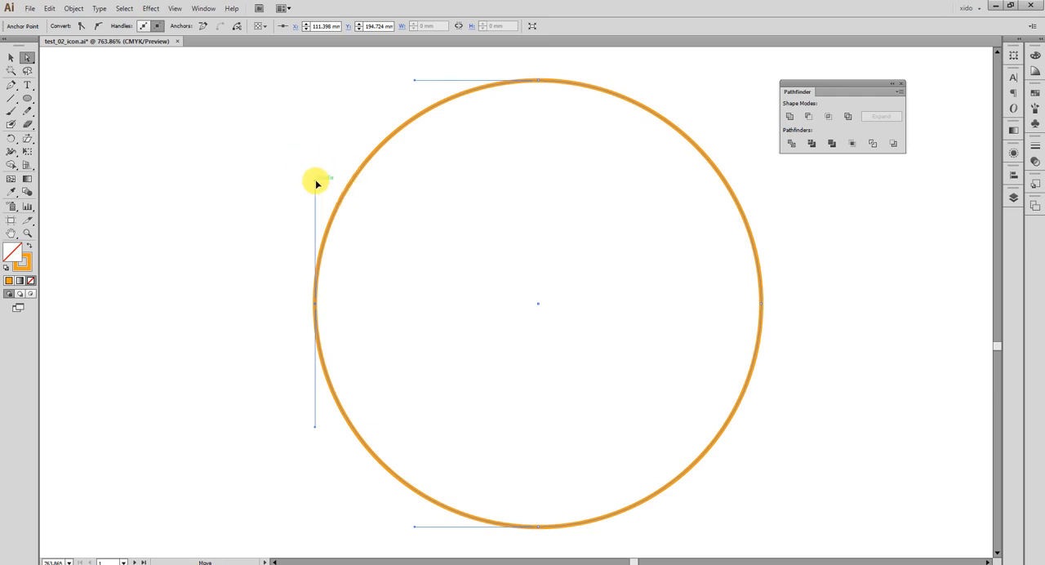
pyautogui.moveTo(317, 181); pyautogui.dragTo(454, 292)
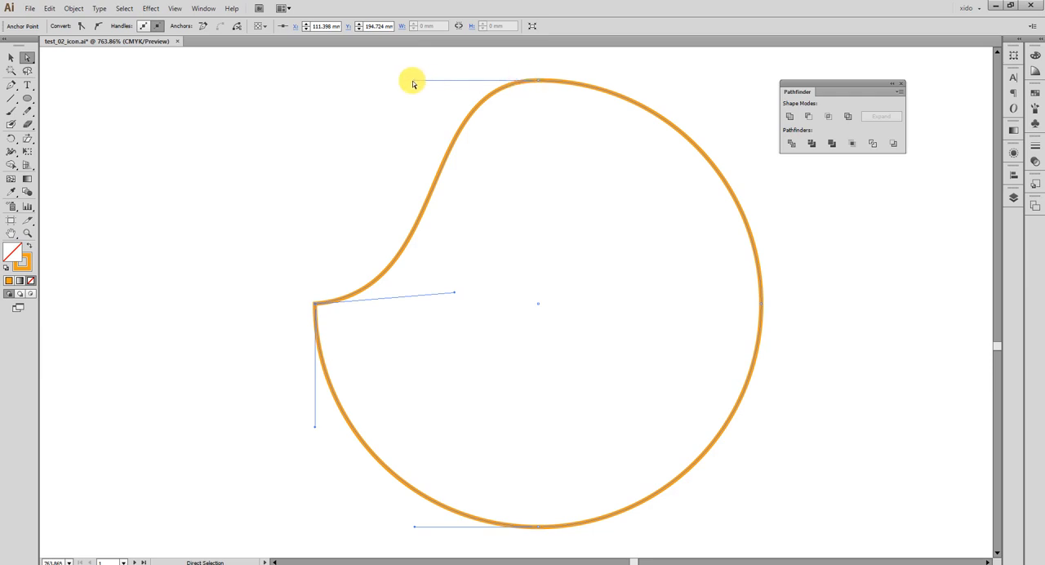
pyautogui.moveTo(415, 82); pyautogui.dragTo(492, 80)
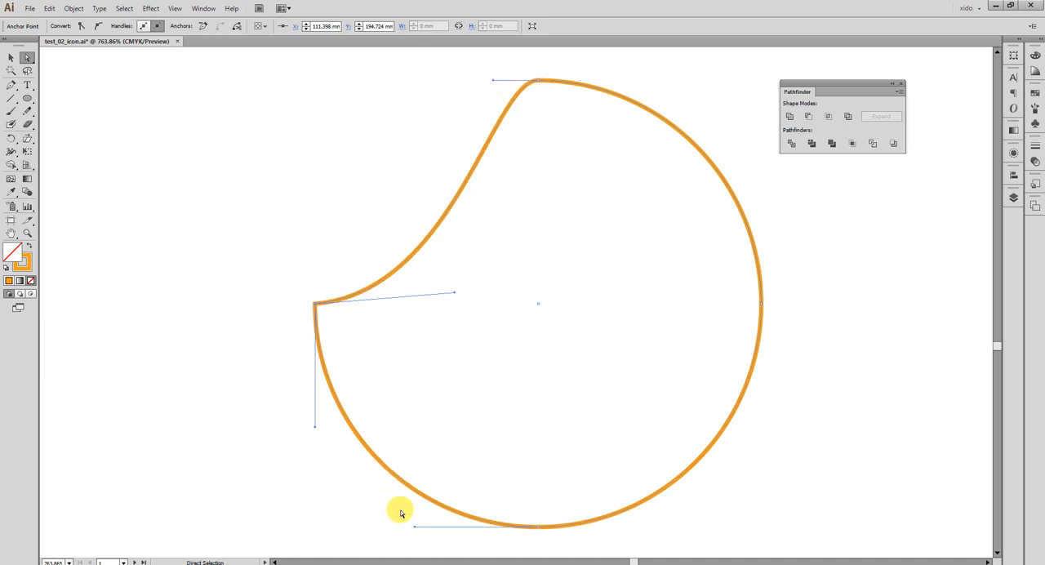
pyautogui.moveTo(414, 530); pyautogui.dragTo(509, 527)
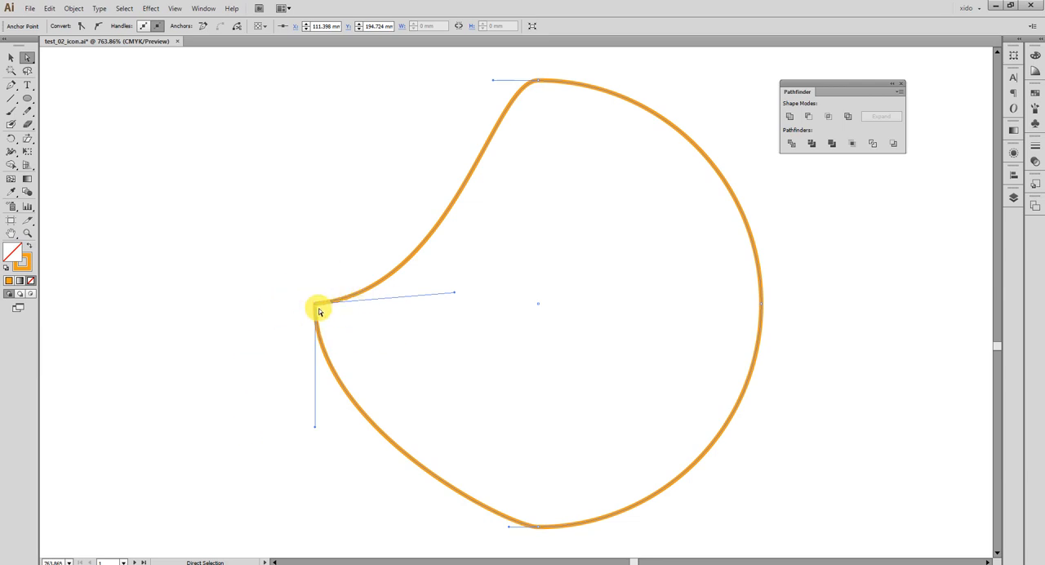
# Raise the shape's left anchor point to Y 182.996 mm and lengthen its lower handle downward to round the shield's side.
pyautogui.moveTo(262, 269); pyautogui.dragTo(336, 166)
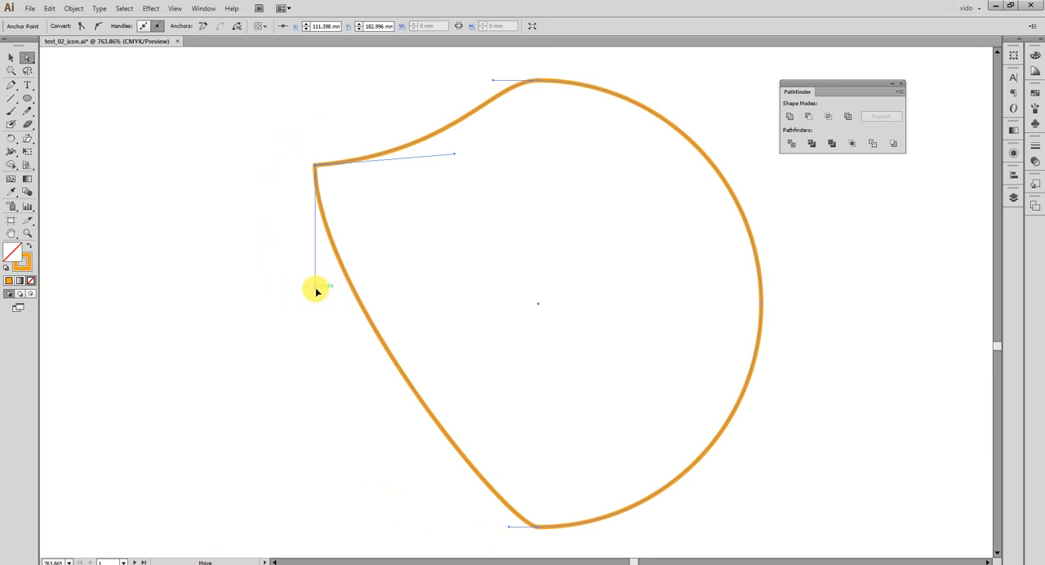
pyautogui.moveTo(316, 291); pyautogui.dragTo(309, 351)
pyautogui.moveTo(309, 402); pyautogui.dragTo(297, 471)
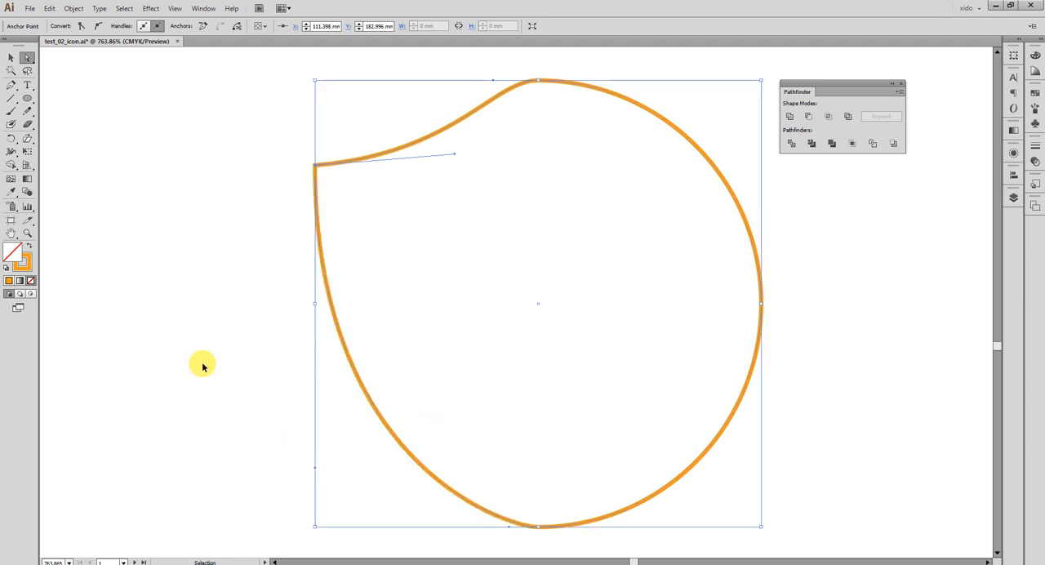
# Compare the outline with the shield reference and move its left anchor point to X 115.048 mm, Y 184.752 mm.
pyautogui.hotkey('ctrl', '-')
pyautogui.hotkey('ctrl', '-')
pyautogui.moveTo(204, 364); pyautogui.dragTo(460, 350)
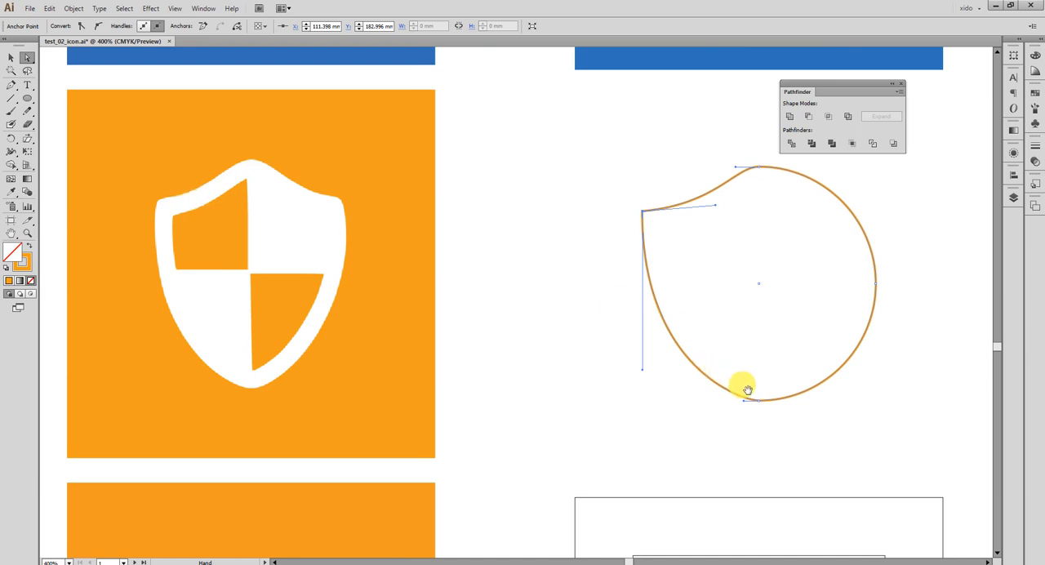
pyautogui.moveTo(735, 423); pyautogui.dragTo(521, 425)
pyautogui.moveTo(261, 67); pyautogui.dragTo(681, 484)
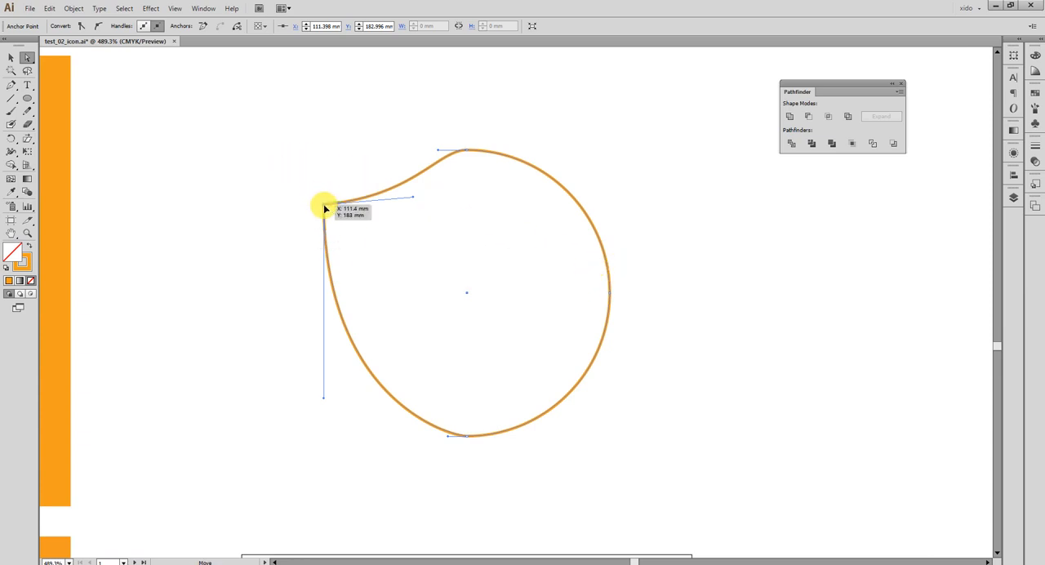
pyautogui.moveTo(324, 208); pyautogui.dragTo(353, 215)
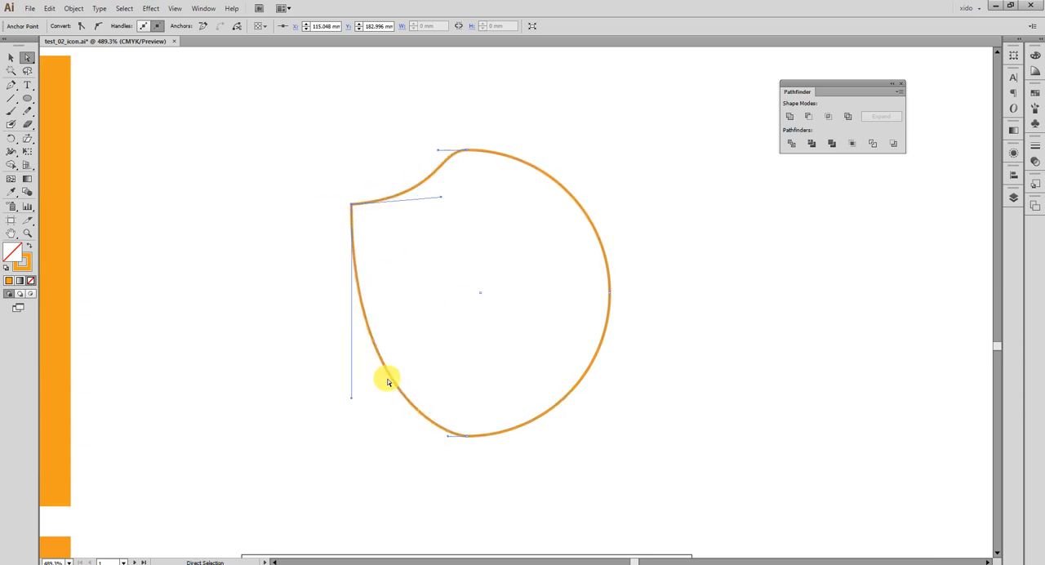
pyautogui.moveTo(353, 213); pyautogui.dragTo(351, 218)
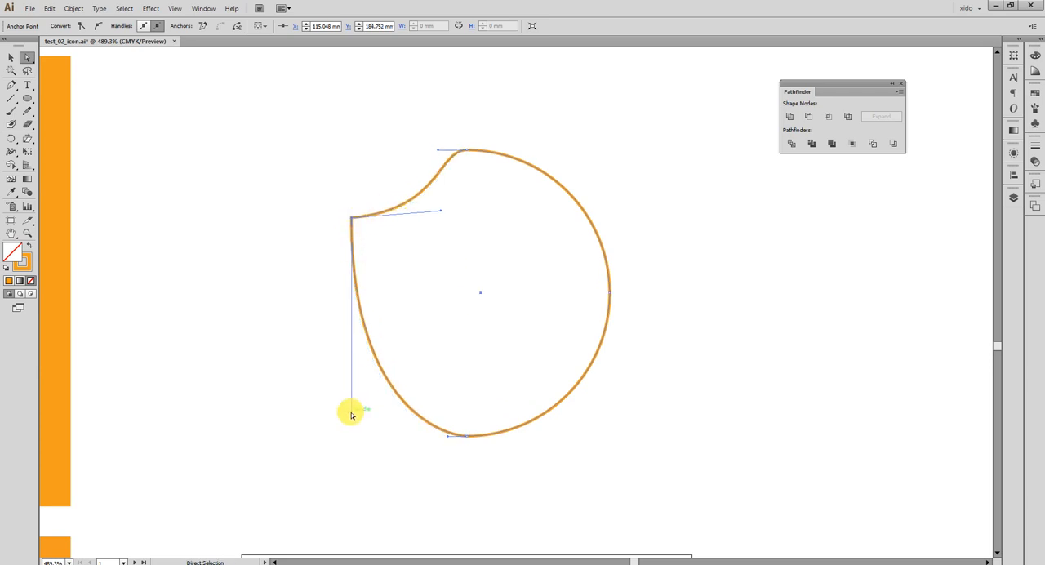
# Shorten the left anchor's lower handle and the bottom anchor's handle, and move the left anchor point to X 114.327 mm.
pyautogui.moveTo(351, 411); pyautogui.dragTo(351, 391)
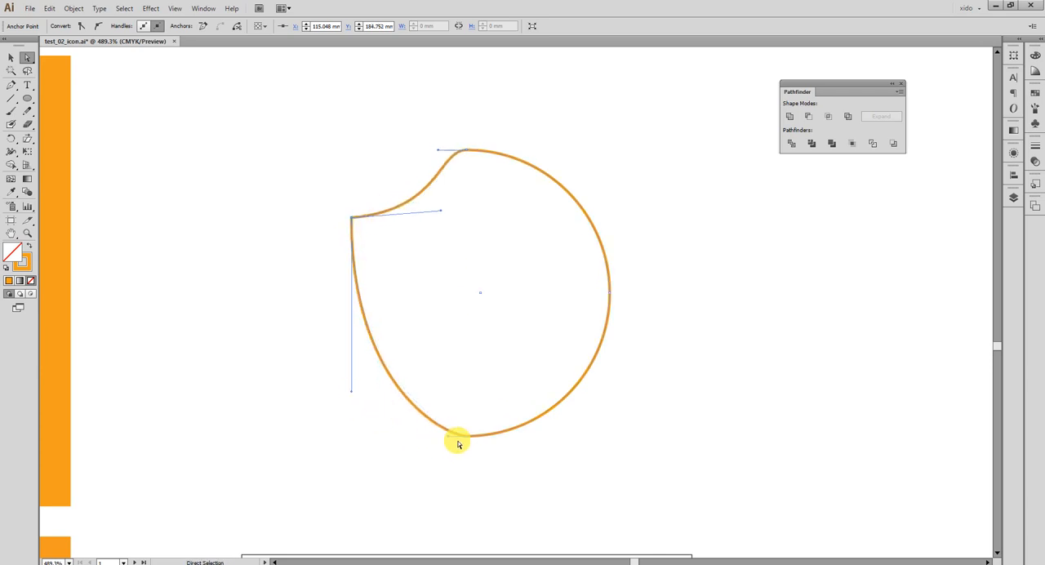
pyautogui.moveTo(452, 438); pyautogui.dragTo(455, 436)
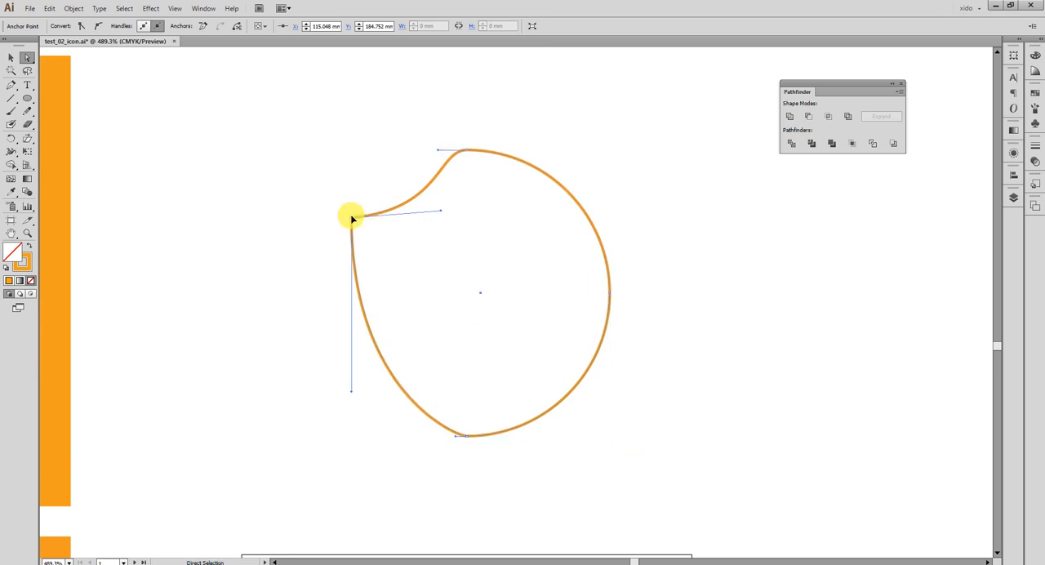
pyautogui.moveTo(351, 217); pyautogui.dragTo(346, 217)
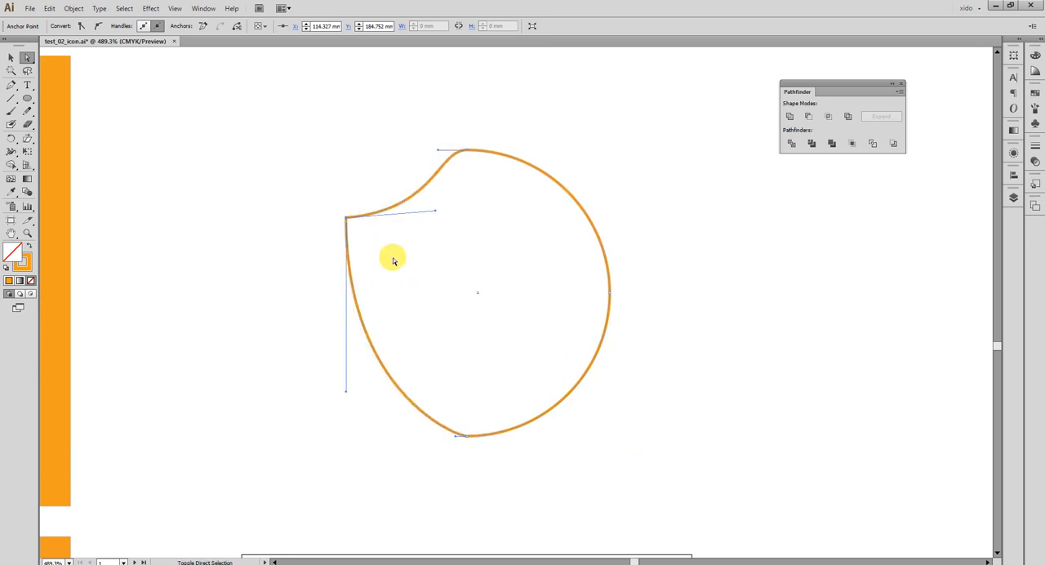
# Delete the right half of the outline, keeping the open left half of the shield.
pyautogui.moveTo(752, 467); pyautogui.dragTo(556, 100)
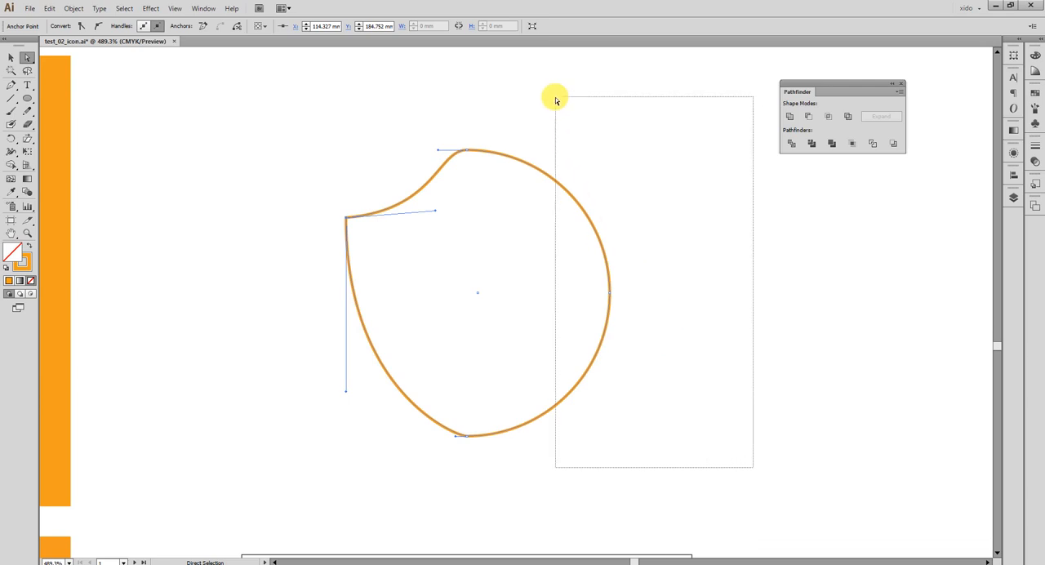
pyautogui.moveTo(556, 100); pyautogui.dragTo(556, 100)
pyautogui.press('Delete')
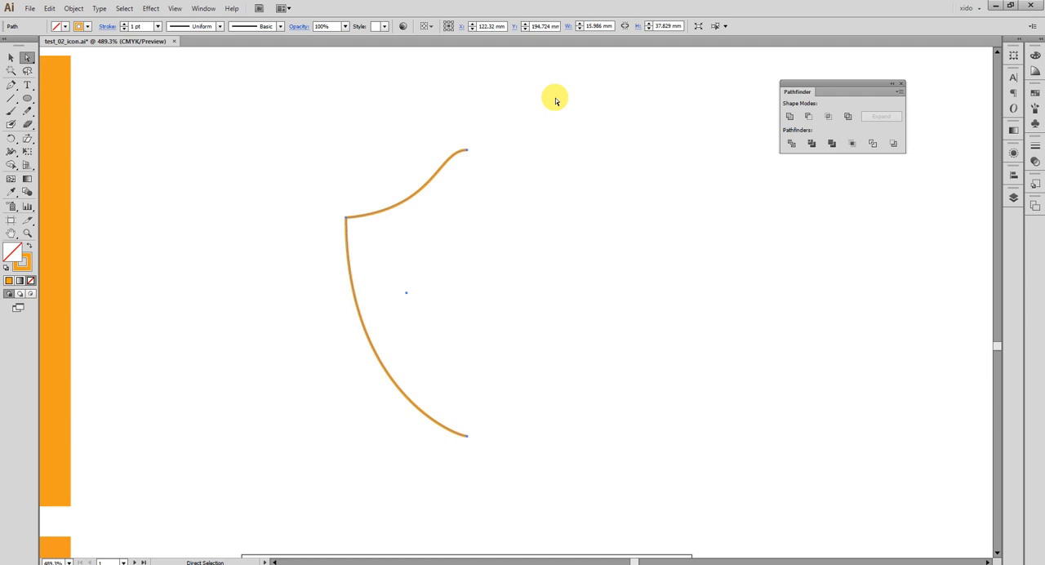
# Lengthen the top anchor's left handle slightly, and shorten and level the left anchor's upper handle to smooth the shoulder curve.
pyautogui.click(548, 167)
pyautogui.moveTo(396, 96); pyautogui.dragTo(504, 182)
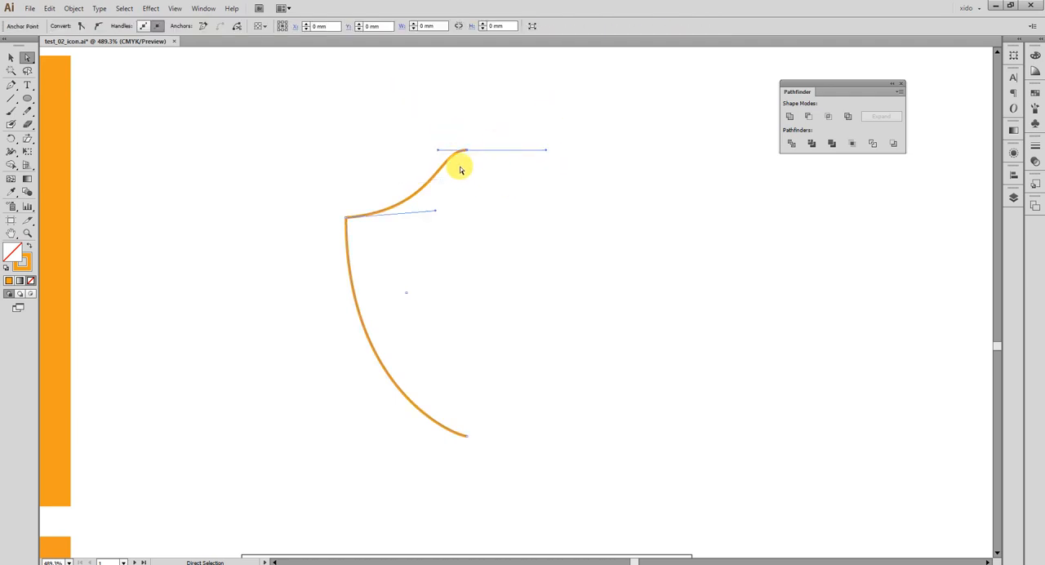
pyautogui.moveTo(431, 153); pyautogui.dragTo(429, 151)
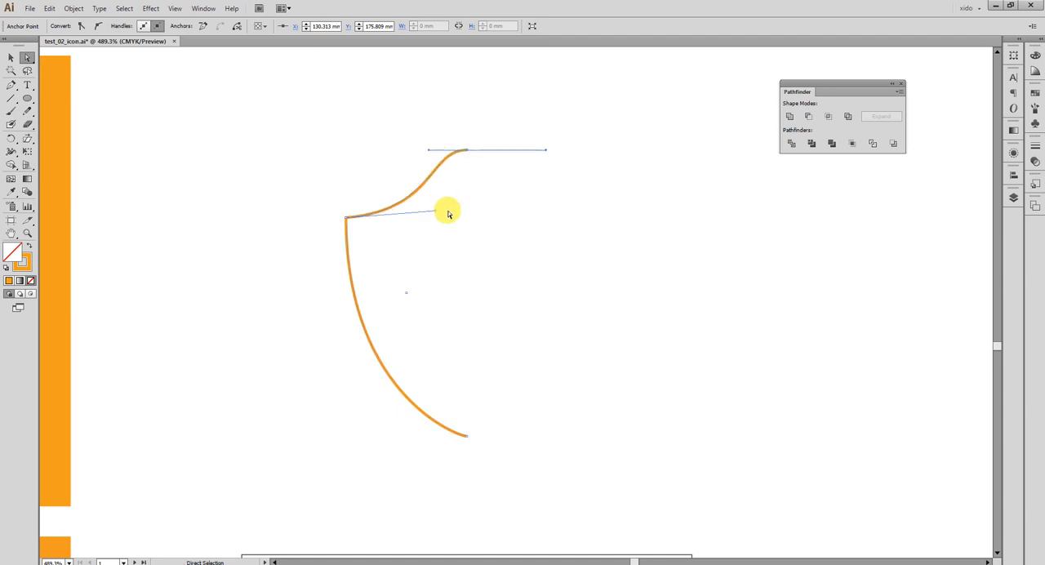
pyautogui.moveTo(434, 214); pyautogui.dragTo(415, 217)
pyautogui.click(541, 244)
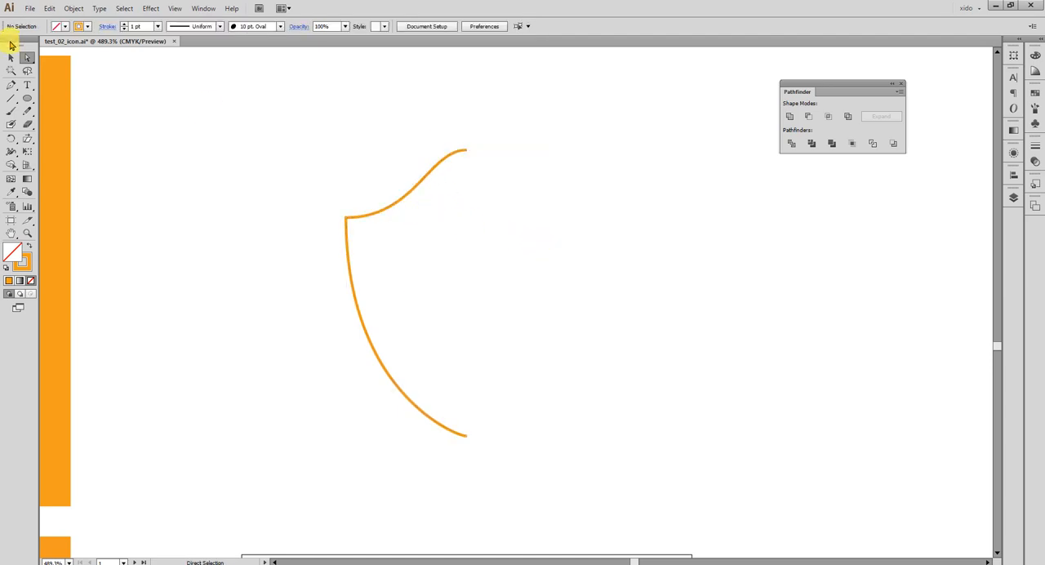
# Examine the selected half-shield path and its open ends in outline view.
pyautogui.click(11, 57)
pyautogui.moveTo(293, 135); pyautogui.dragTo(403, 362)
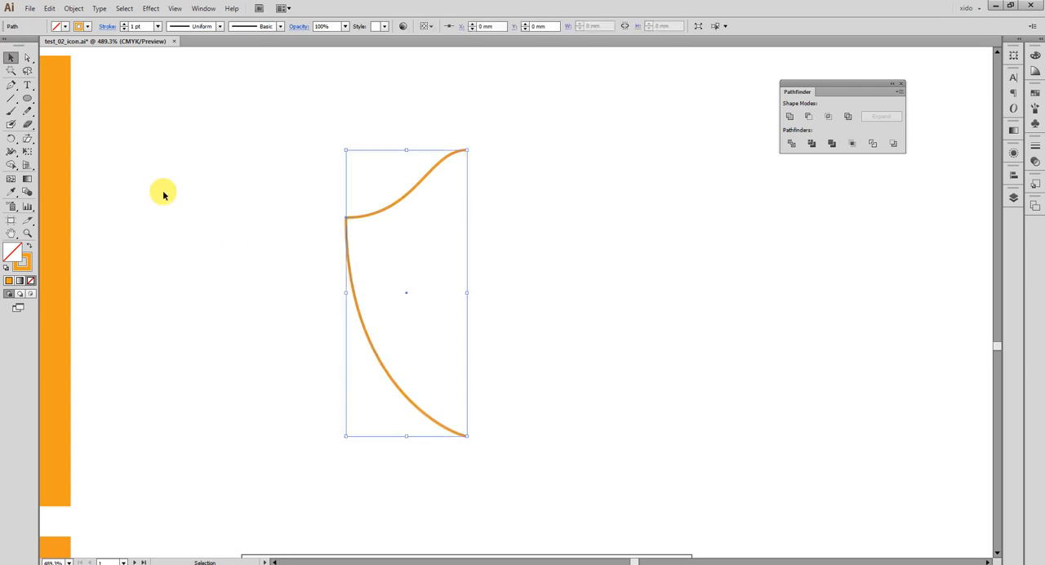
pyautogui.moveTo(302, 120); pyautogui.dragTo(522, 462)
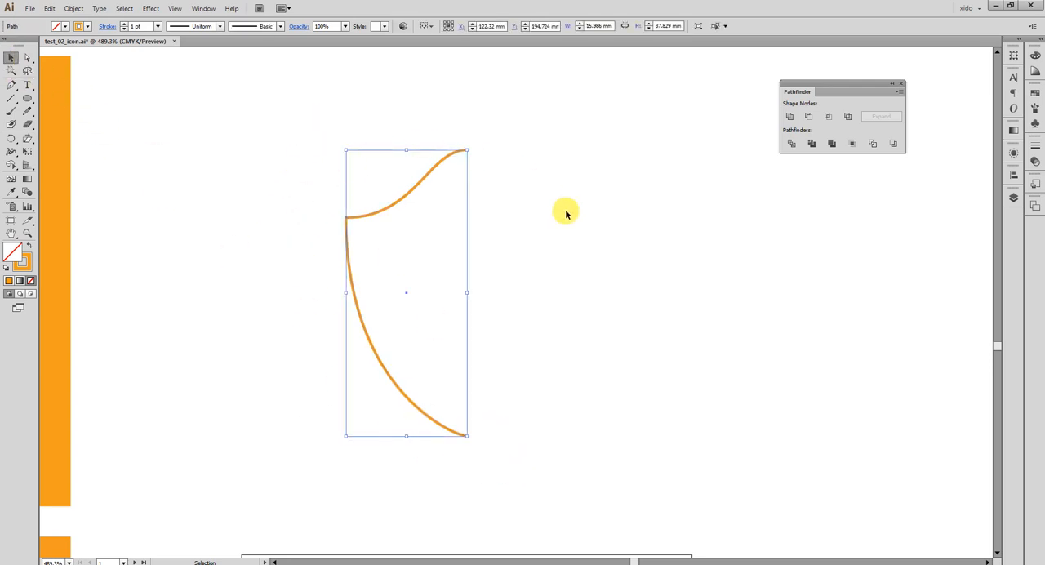
pyautogui.click(174, 9)
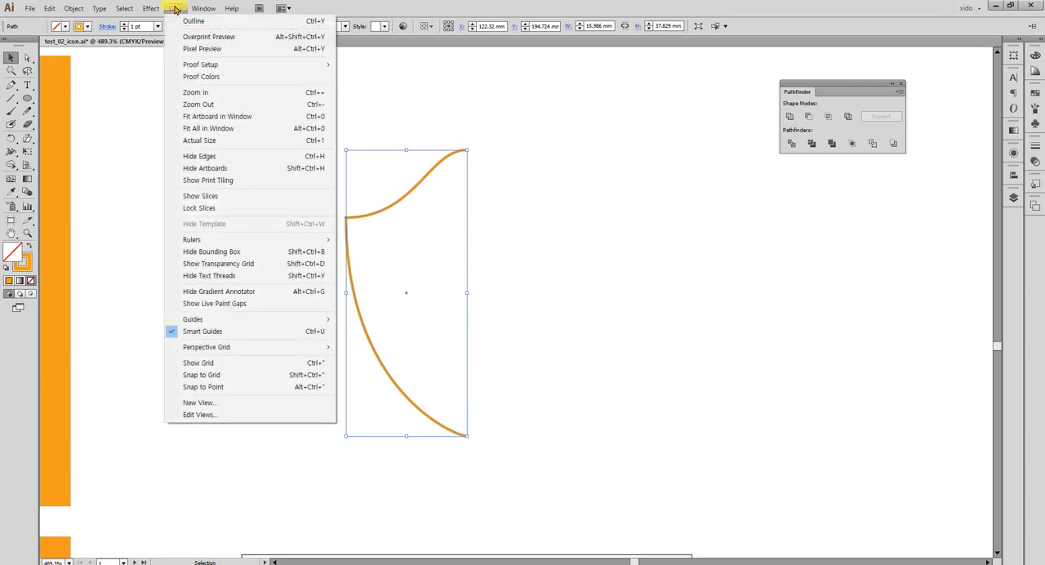
pyautogui.click(189, 21)
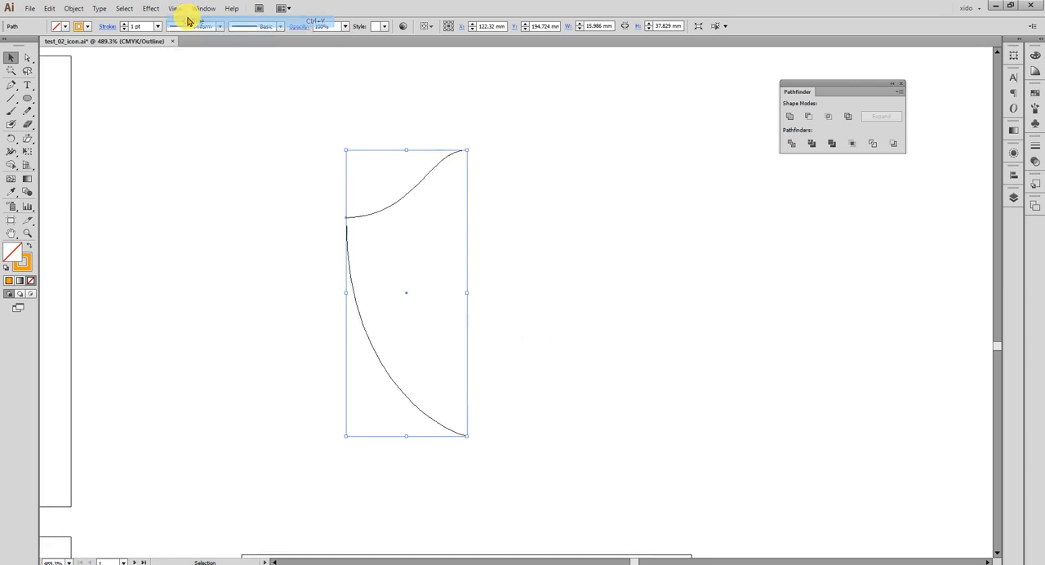
pyautogui.click(621, 237)
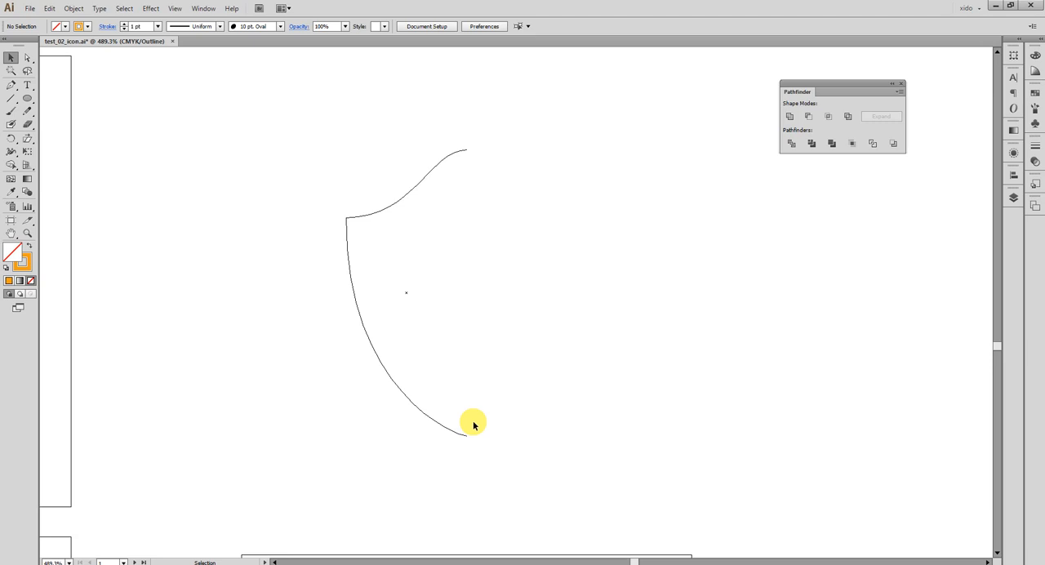
# Reflect a copy of the half shield across a vertical axis through its top anchor, and return to the preview display.
pyautogui.moveTo(283, 149); pyautogui.dragTo(362, 272)
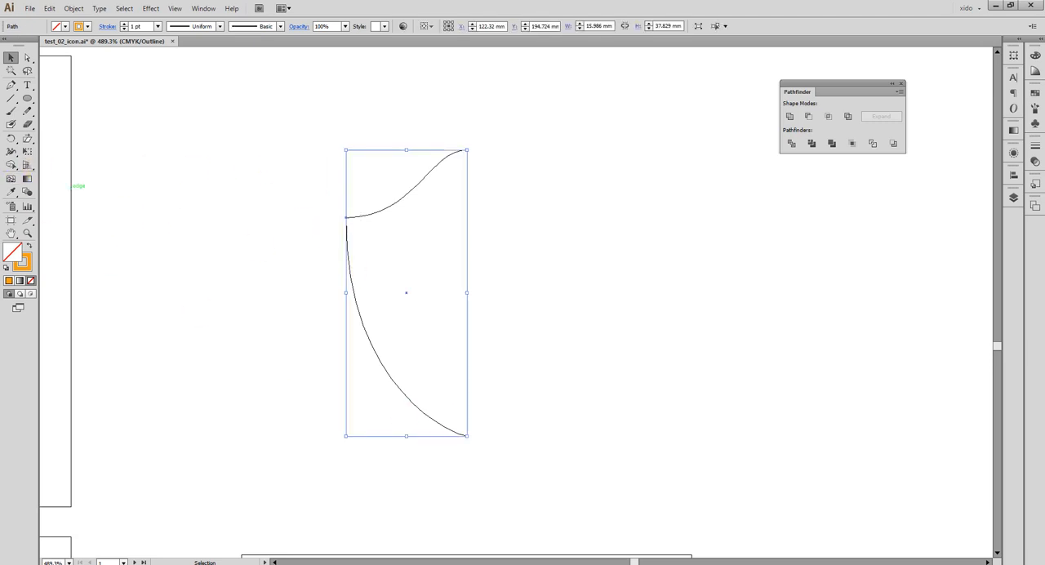
pyautogui.moveTo(14, 146); pyautogui.dragTo(86, 152)
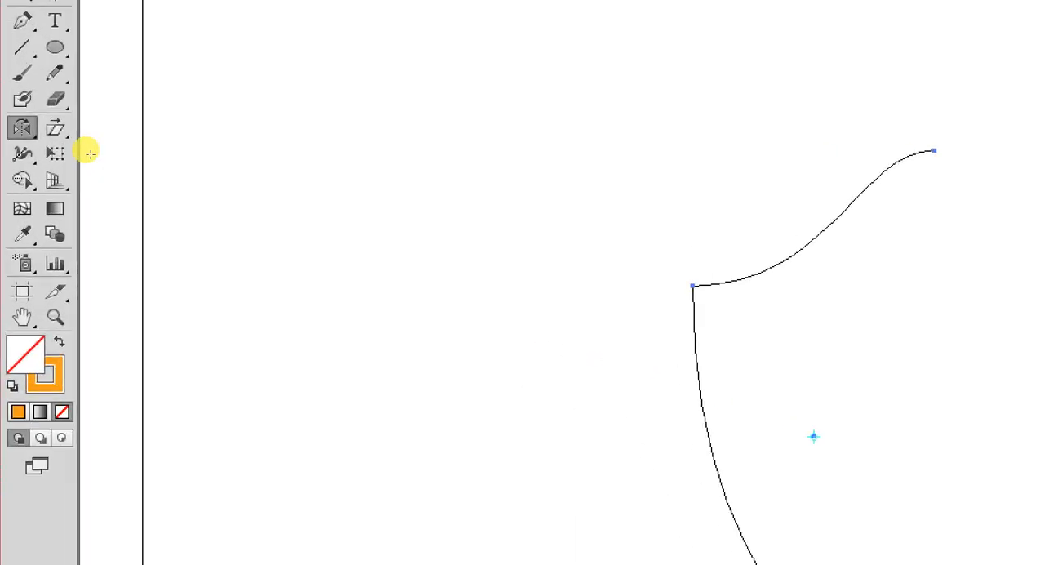
pyautogui.moveTo(23, 134); pyautogui.dragTo(131, 156)
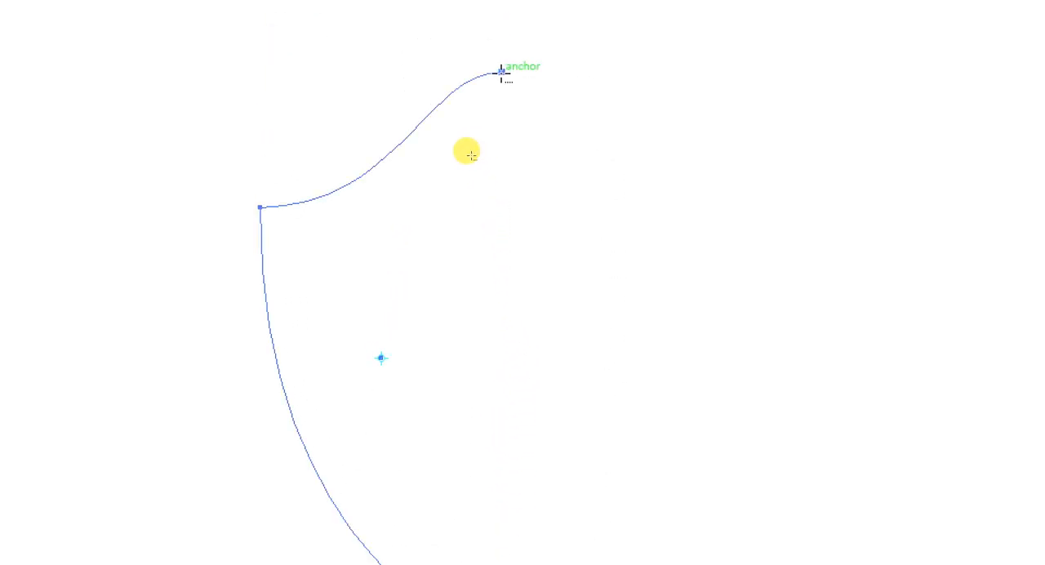
pyautogui.keyDown('alt'); pyautogui.click(501, 72); pyautogui.keyUp('alt')
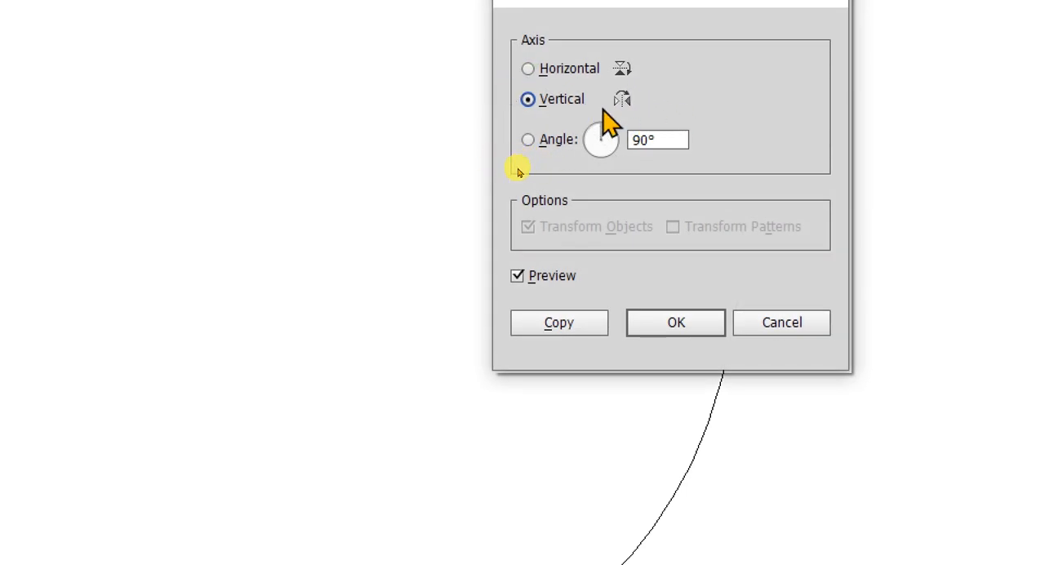
pyautogui.click(559, 323)
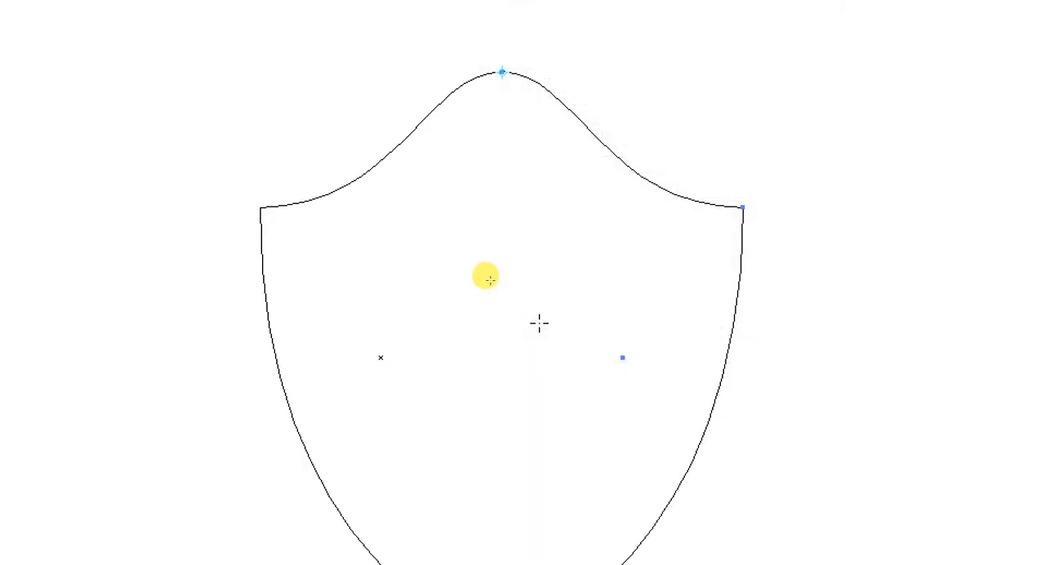
pyautogui.press('v')
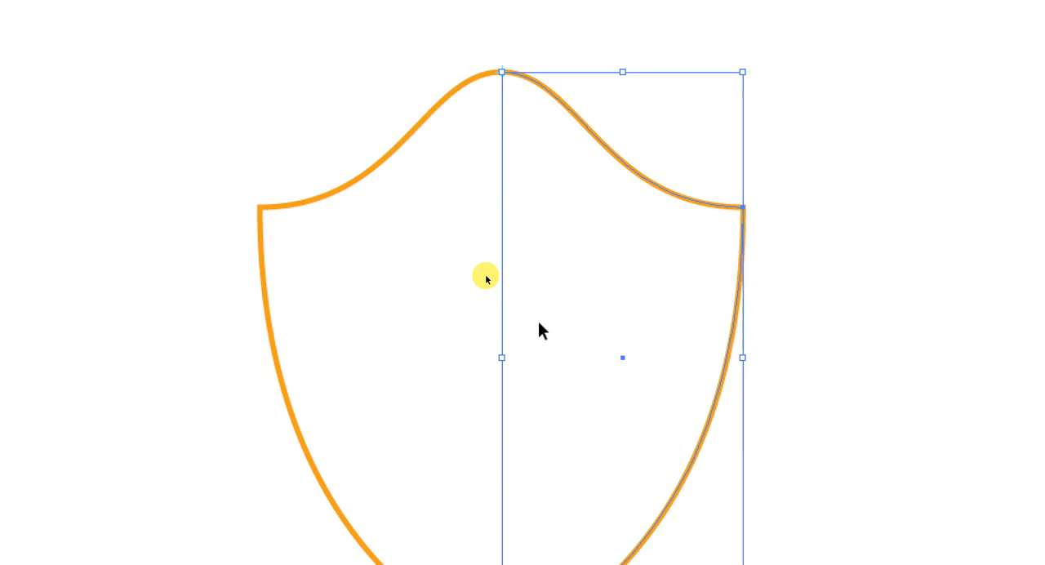
pyautogui.click(810, 481)
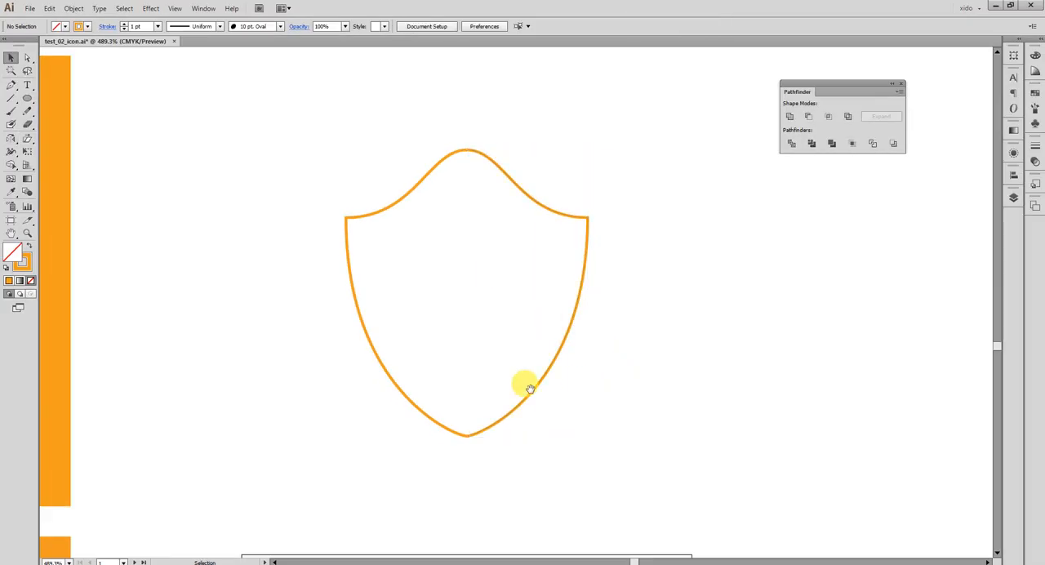
pyautogui.moveTo(529, 389); pyautogui.dragTo(370, 370)
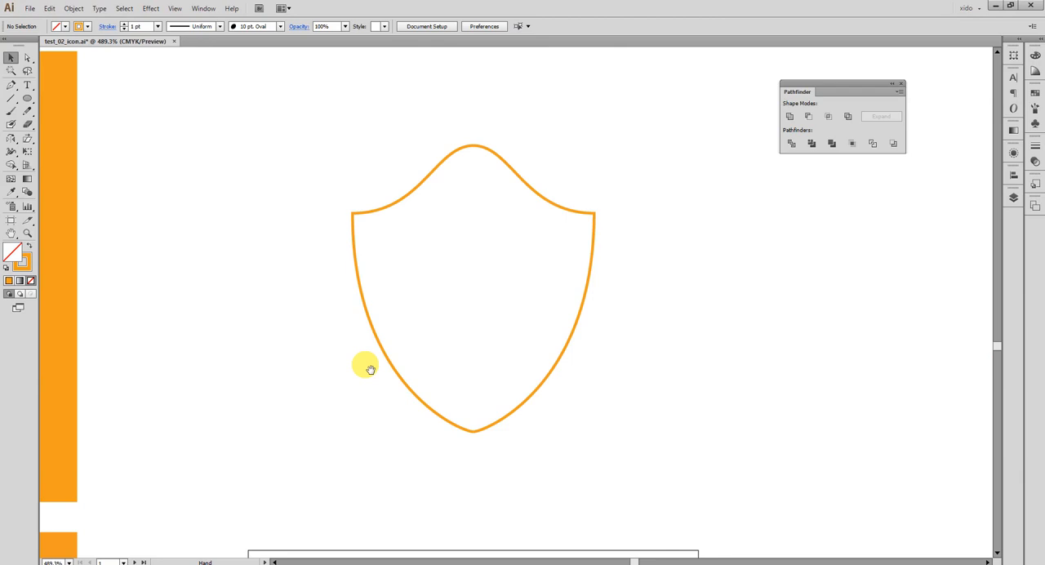
# Raise both side corner anchors of the shield together to make the shoulders shallower.
pyautogui.click(29, 58)
pyautogui.moveTo(224, 182); pyautogui.dragTo(677, 253)
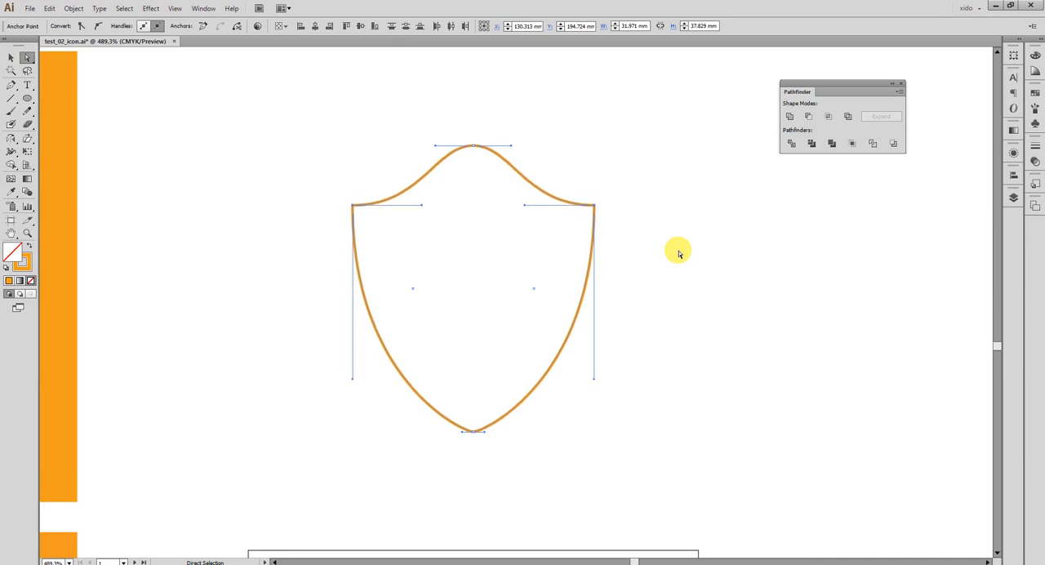
pyautogui.press('Up')
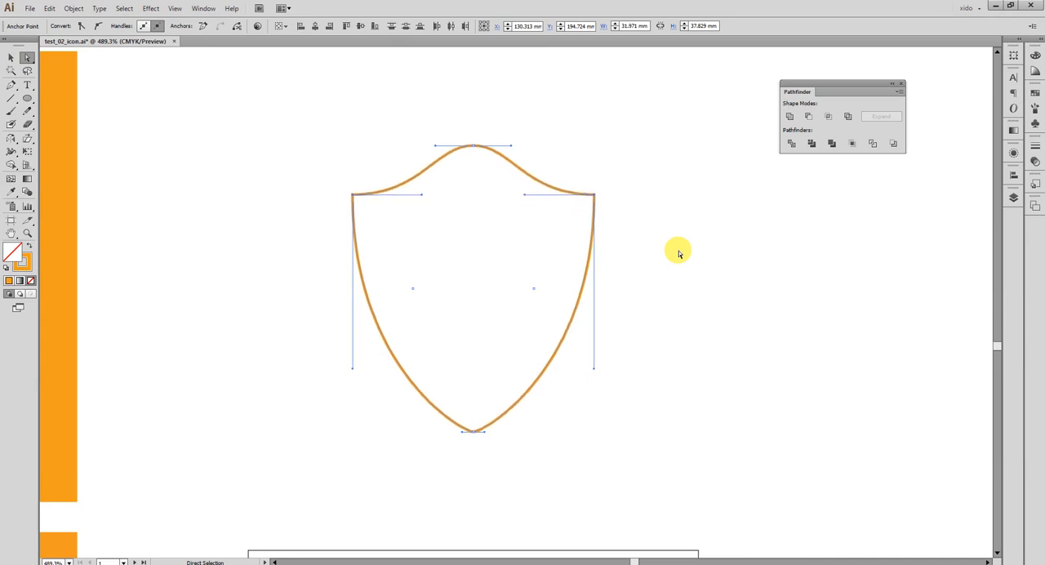
pyautogui.press('Up')
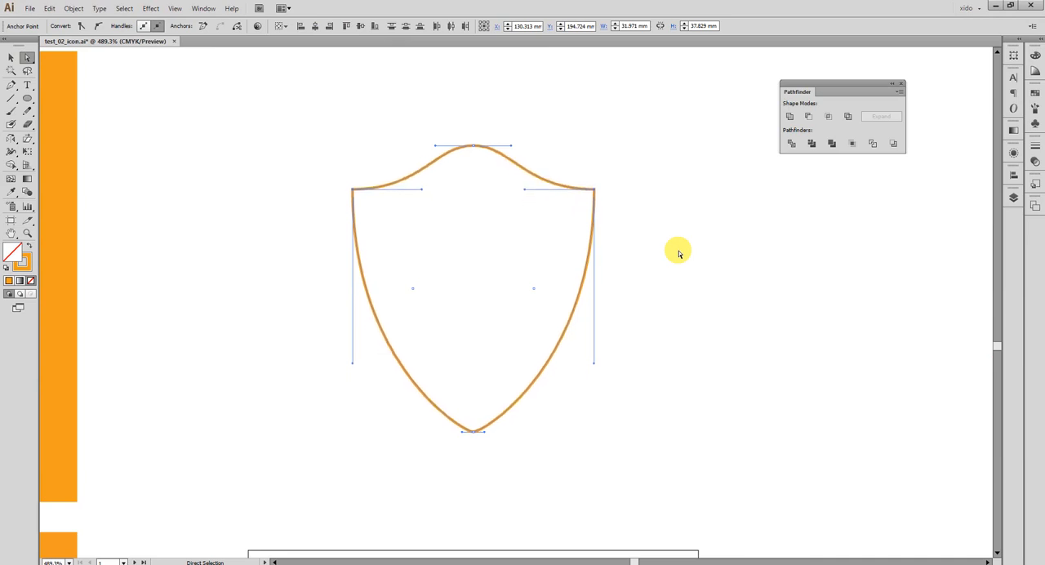
# Extend the lower handles of both side corners downward together to make the shield's sides fuller.
pyautogui.moveTo(327, 275); pyautogui.dragTo(705, 333)
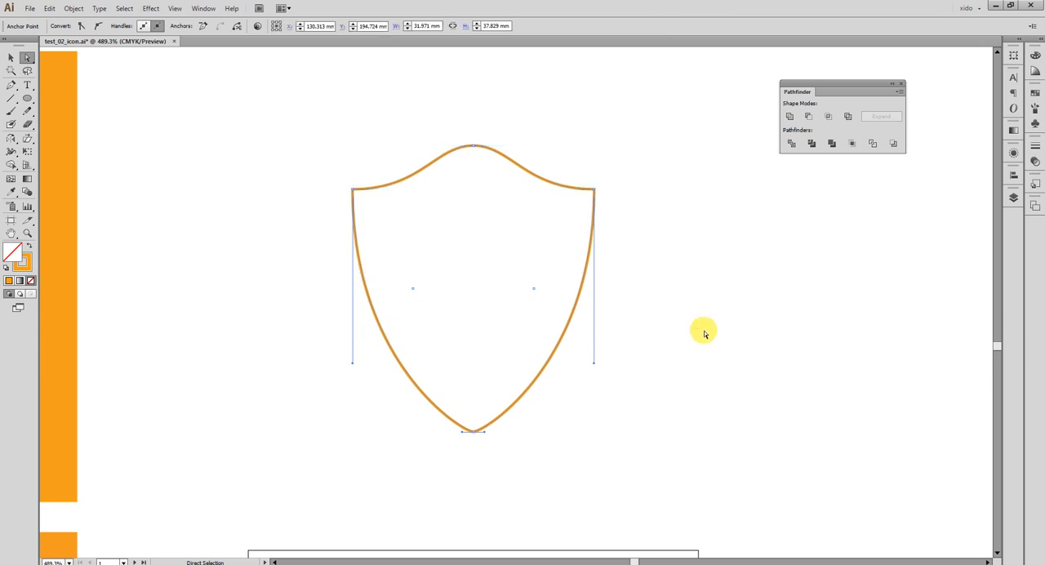
pyautogui.press('Down')
pyautogui.press('Down')
pyautogui.press('Down')
pyautogui.press('Down')
pyautogui.press('Down')
pyautogui.press('Down')
pyautogui.press('Down')
pyautogui.press('Up')
pyautogui.press('Up')
pyautogui.press('Up')
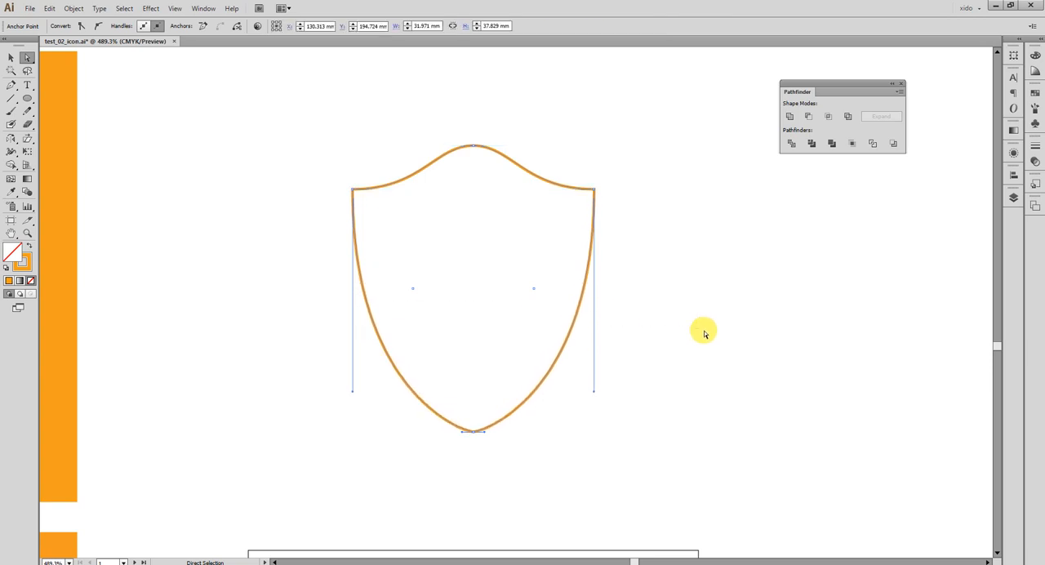
# Scale the two side corner anchors outward about the centre to widen the shield to 32.584 mm.
pyautogui.moveTo(334, 143); pyautogui.dragTo(374, 196)
pyautogui.moveTo(606, 215); pyautogui.dragTo(571, 173)
pyautogui.press('s')
pyautogui.moveTo(662, 266); pyautogui.dragTo(677, 265)
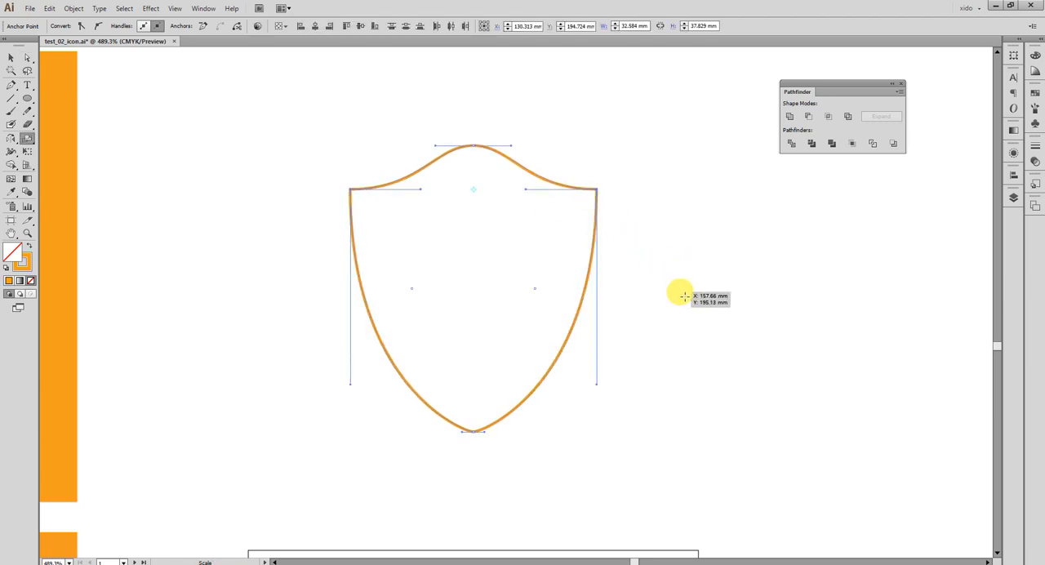
pyautogui.press('a')
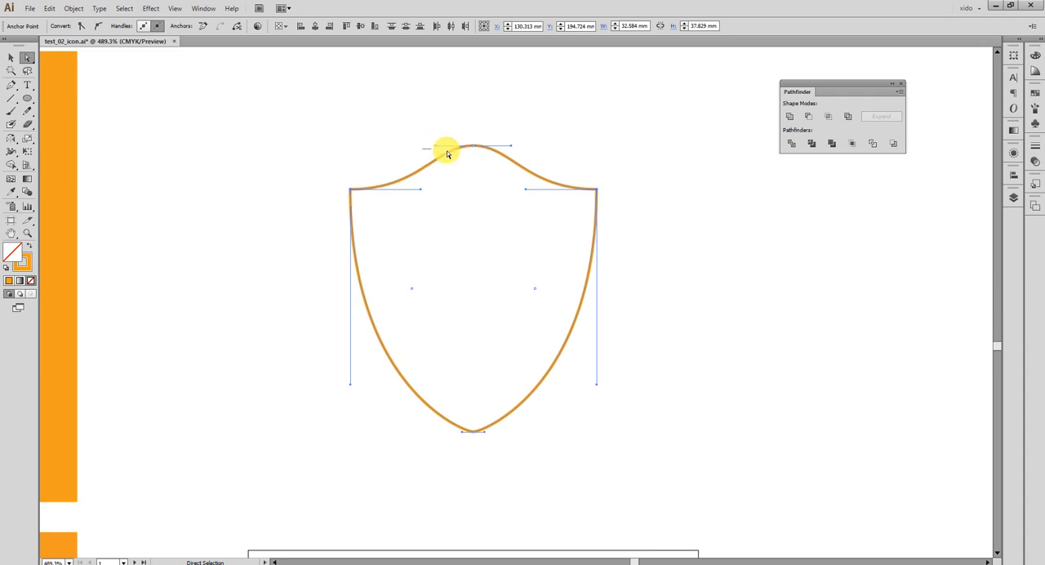
# Scale the upper curve segments' handles inward to tighten the shield's top curve symmetrically.
pyautogui.moveTo(422, 149); pyautogui.dragTo(531, 166)
pyautogui.press('s')
pyautogui.moveTo(633, 135); pyautogui.dragTo(614, 133)
pyautogui.press('v')
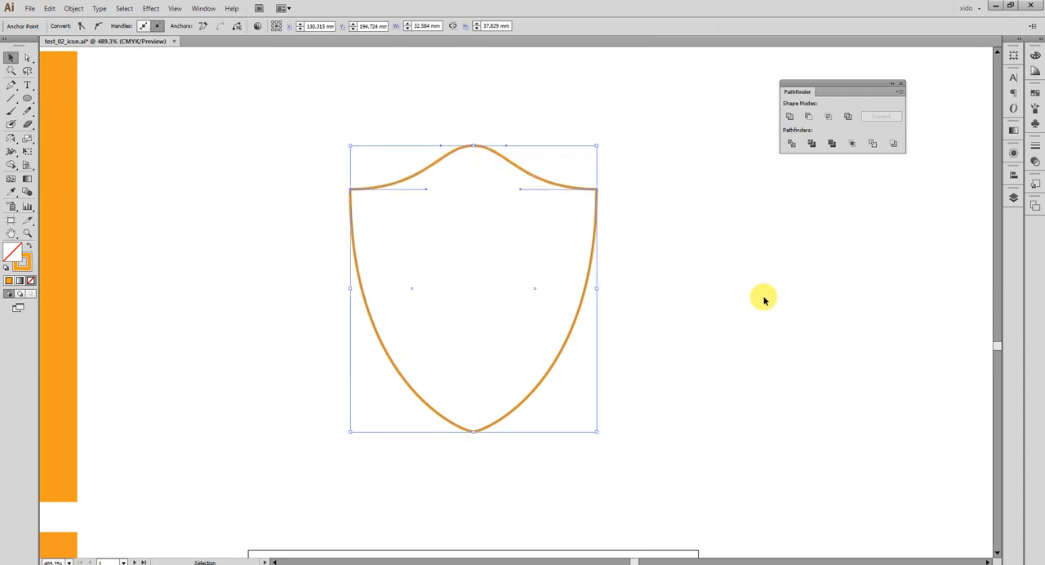
# Shorten the lower handles of both side corners upward together to slim the shield's lower sides.
pyautogui.click(768, 304)
pyautogui.press('a')
pyautogui.moveTo(359, 340); pyautogui.dragTo(669, 357)
pyautogui.press('Up')
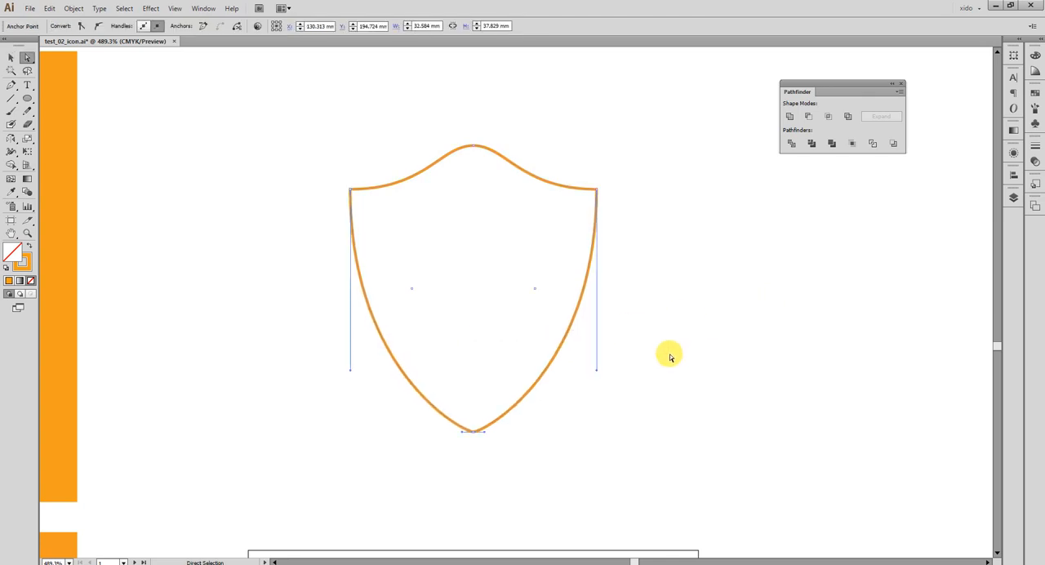
pyautogui.click(661, 355)
# Select each shield half in turn and examine in outline view how the two paths meet at the top point.
pyautogui.moveTo(310, 323)
pyautogui.mouseDown()
pyautogui.moveTo(381, 301)
pyautogui.moveTo(732, 310)
pyautogui.moveTo(303, 341)
pyautogui.mouseUp()
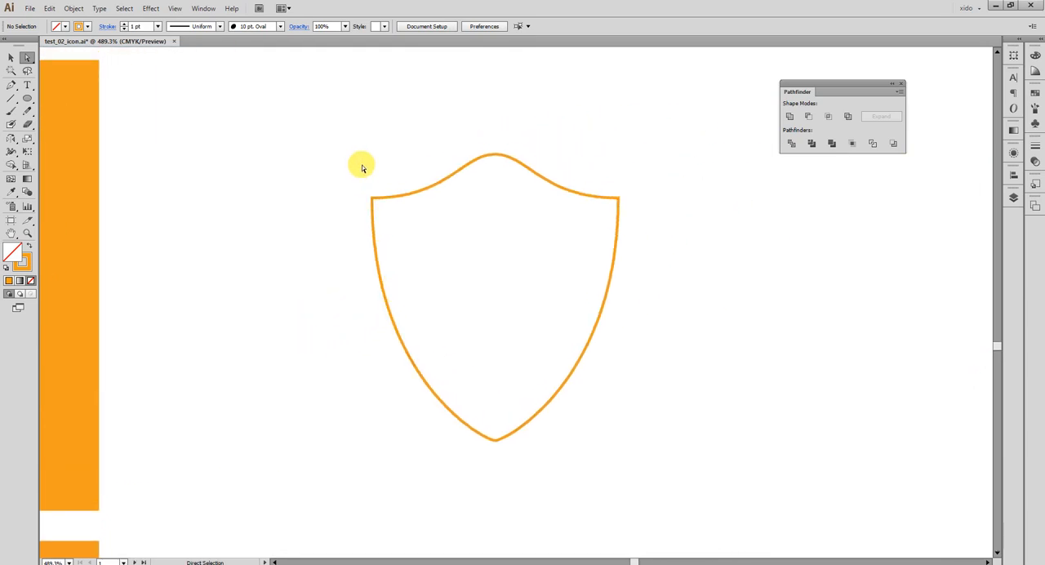
pyautogui.moveTo(358, 166); pyautogui.dragTo(429, 282)
pyautogui.click(592, 331)
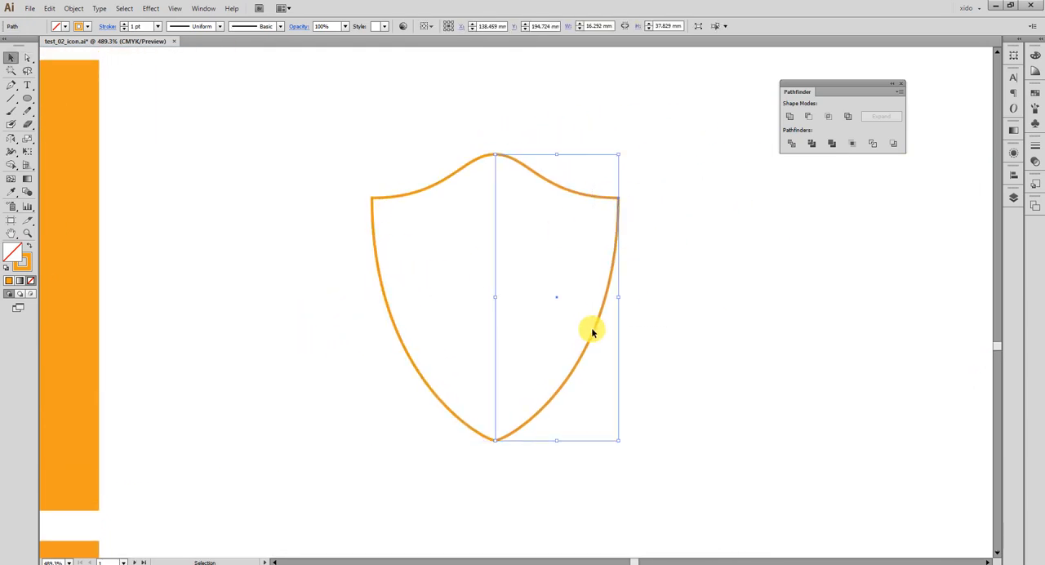
pyautogui.click(560, 135)
pyautogui.hotkey('ctrl', 'space')
pyautogui.moveTo(450, 105); pyautogui.dragTo(535, 179)
pyautogui.hotkey('ctrl', 'y')
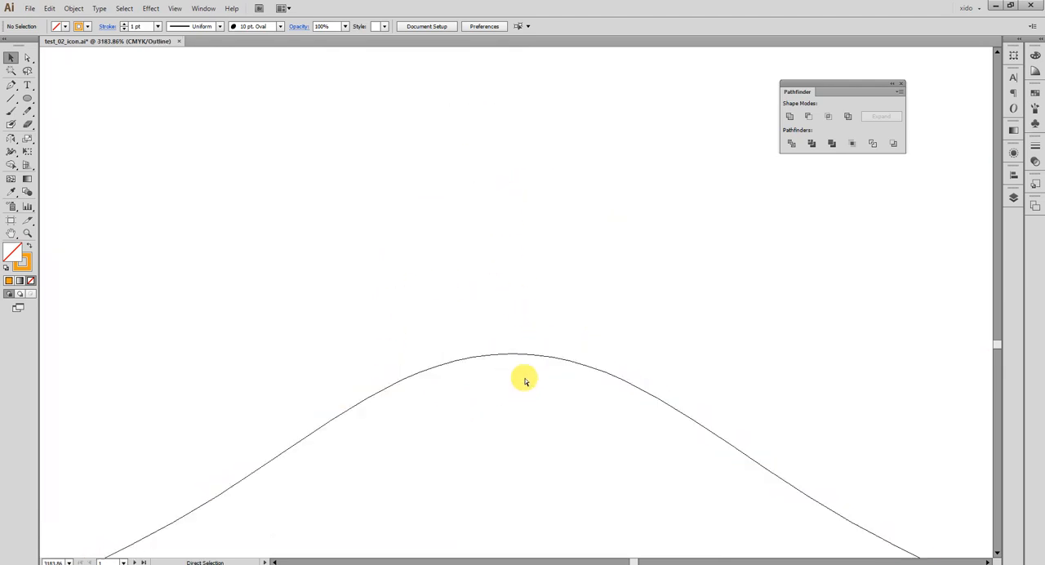
pyautogui.moveTo(536, 358); pyautogui.dragTo(483, 293)
pyautogui.moveTo(368, 242); pyautogui.dragTo(416, 338)
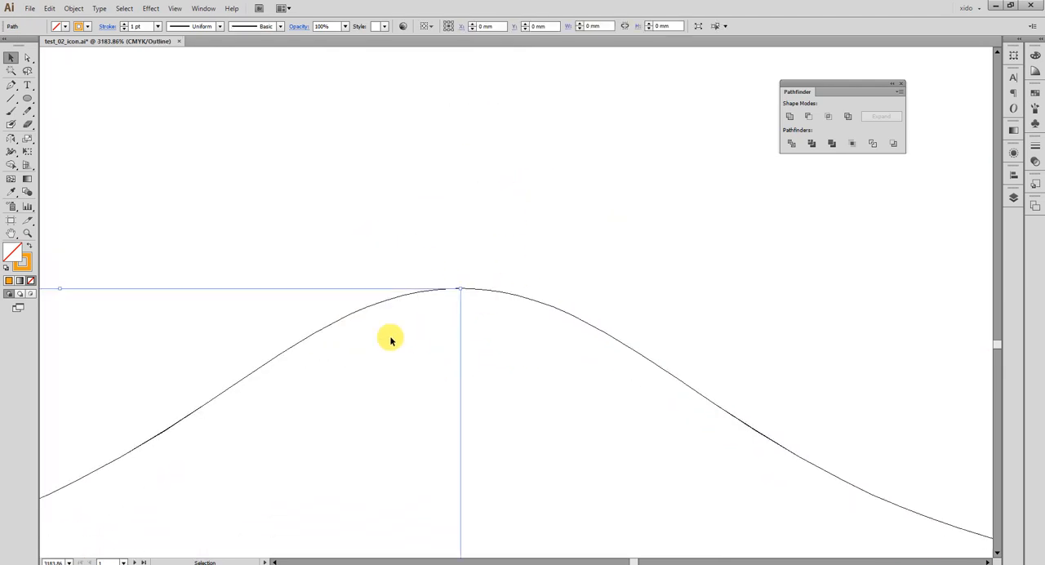
pyautogui.moveTo(571, 263); pyautogui.dragTo(536, 326)
pyautogui.click(460, 234)
pyautogui.click(27, 57)
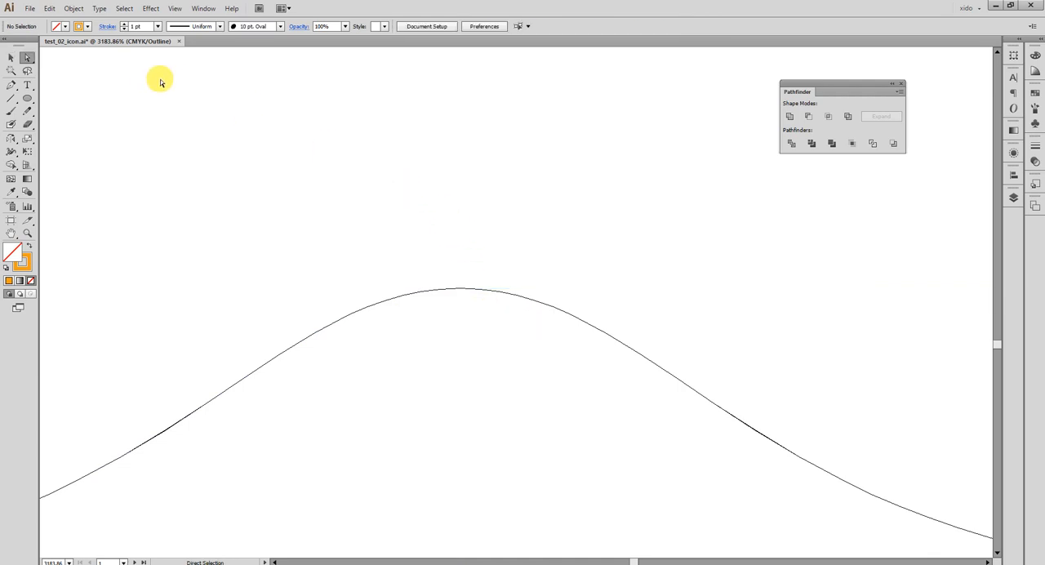
# Connect the end points of the two shield halves at the top point.
pyautogui.moveTo(393, 199); pyautogui.dragTo(500, 330)
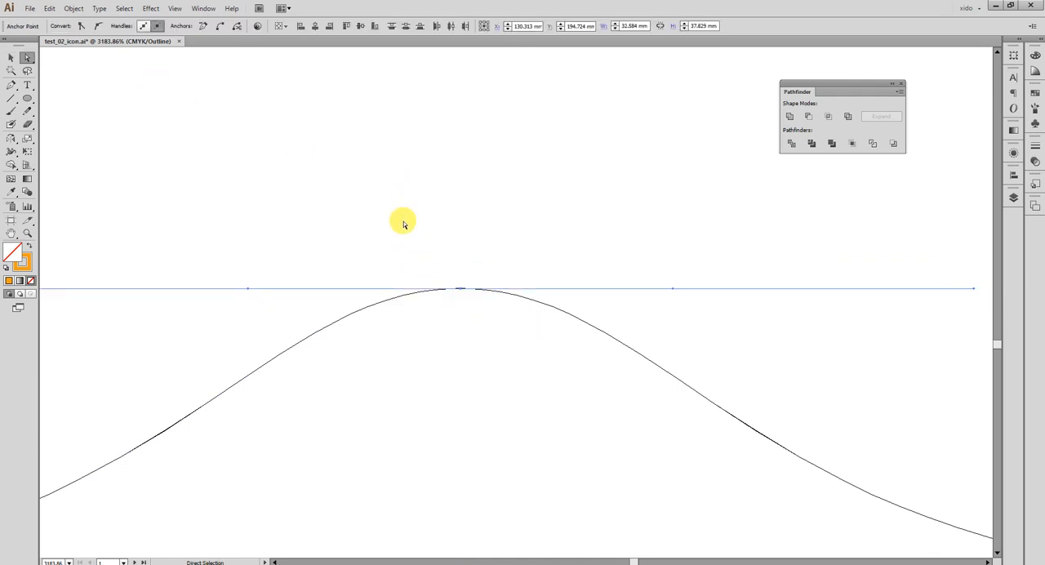
pyautogui.moveTo(402, 220); pyautogui.dragTo(501, 360)
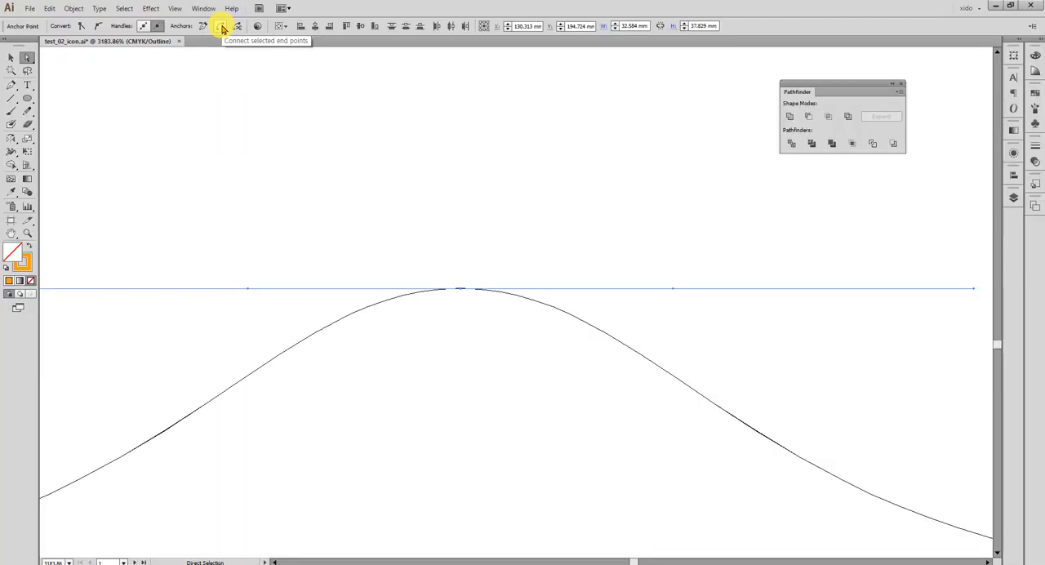
pyautogui.click(222, 29)
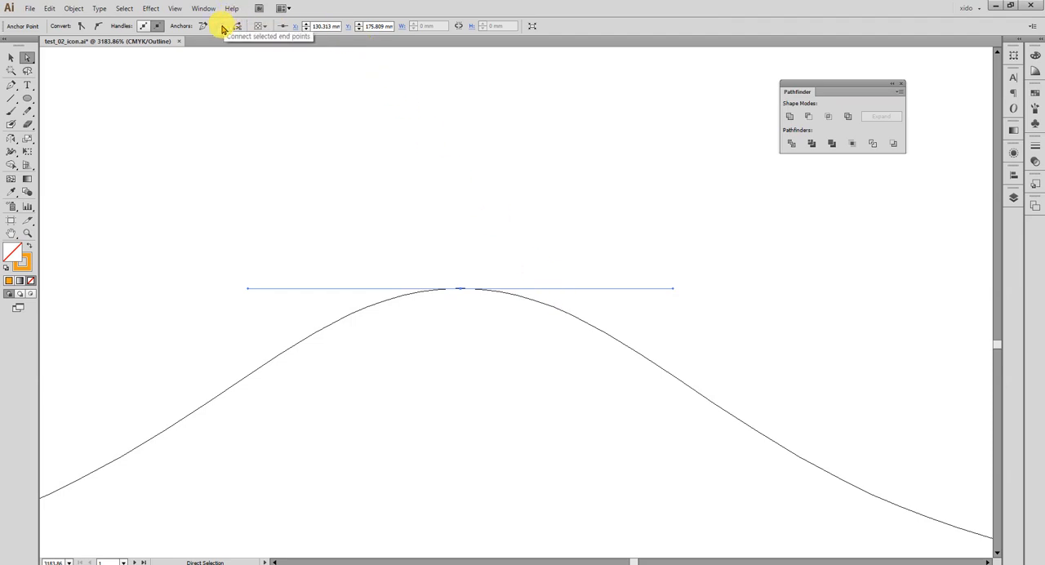
pyautogui.hotkey('ctrl', '-')
pyautogui.hotkey('ctrl', '-')
pyautogui.hotkey('ctrl', '-')
pyautogui.hotkey('ctrl', '-')
pyautogui.hotkey('ctrl', '-')
pyautogui.hotkey('ctrl', '-')
pyautogui.hotkey('ctrl', '-')
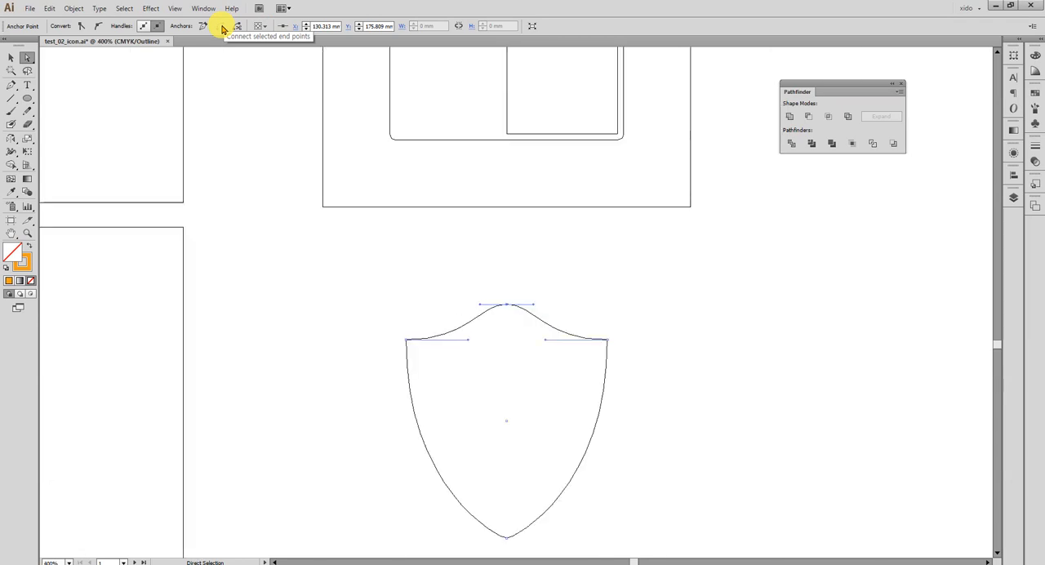
# Join the end points of the two halves at the shield's bottom tip and return to preview mode.
pyautogui.moveTo(414, 268); pyautogui.dragTo(373, 168)
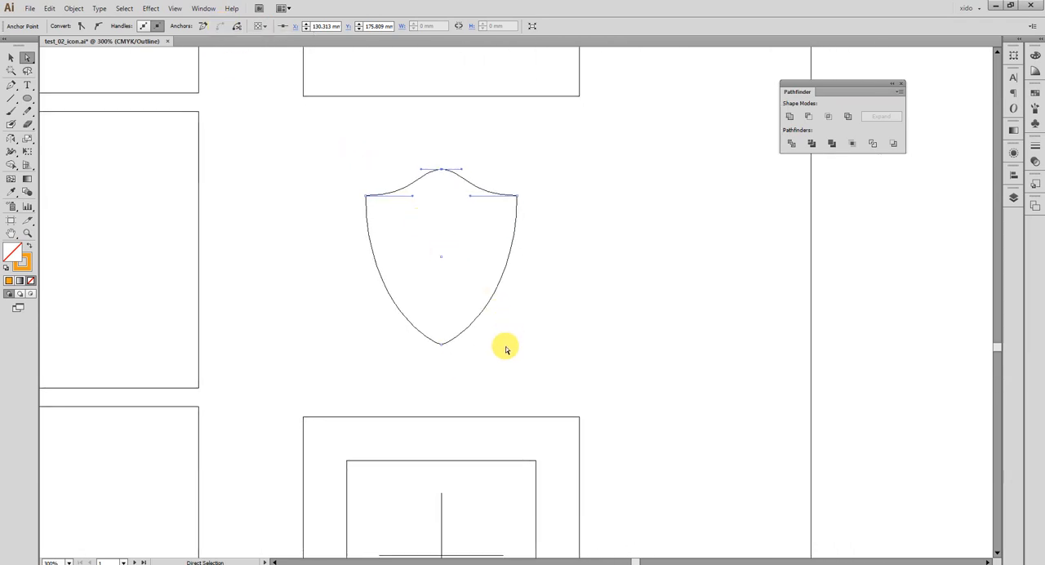
pyautogui.moveTo(511, 371); pyautogui.dragTo(386, 328)
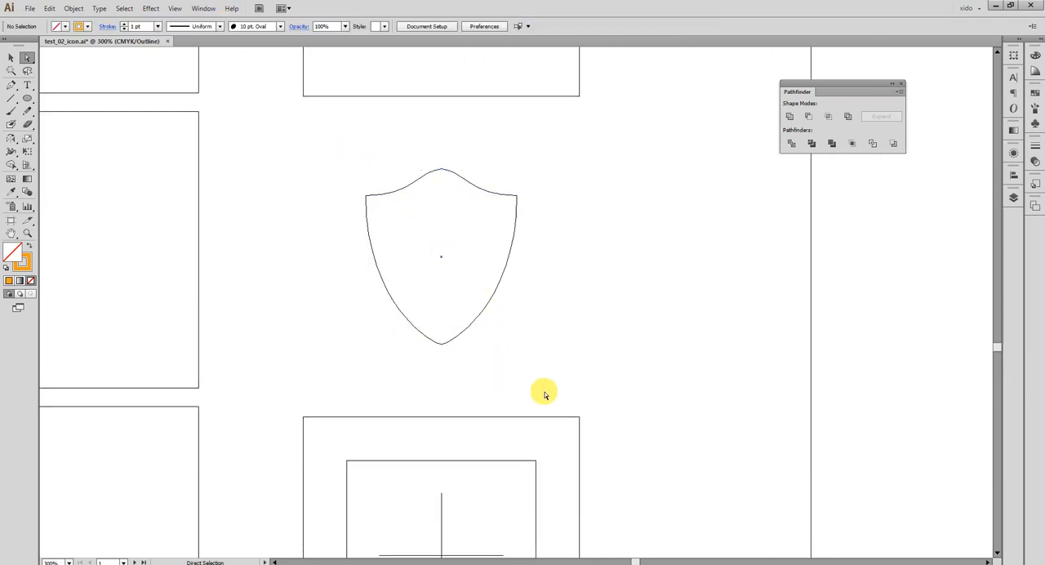
pyautogui.moveTo(543, 389); pyautogui.dragTo(403, 351)
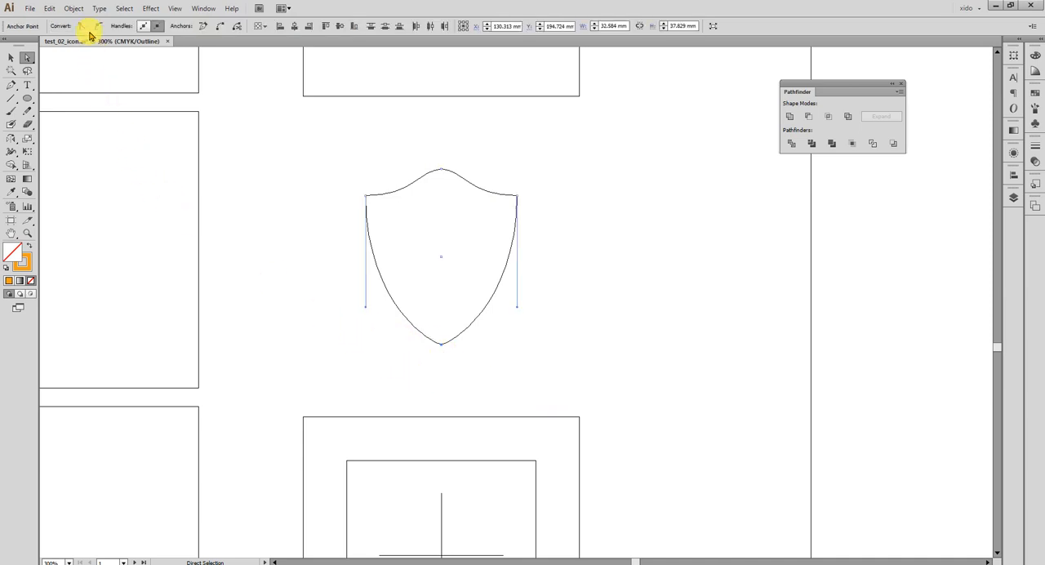
pyautogui.click(74, 8)
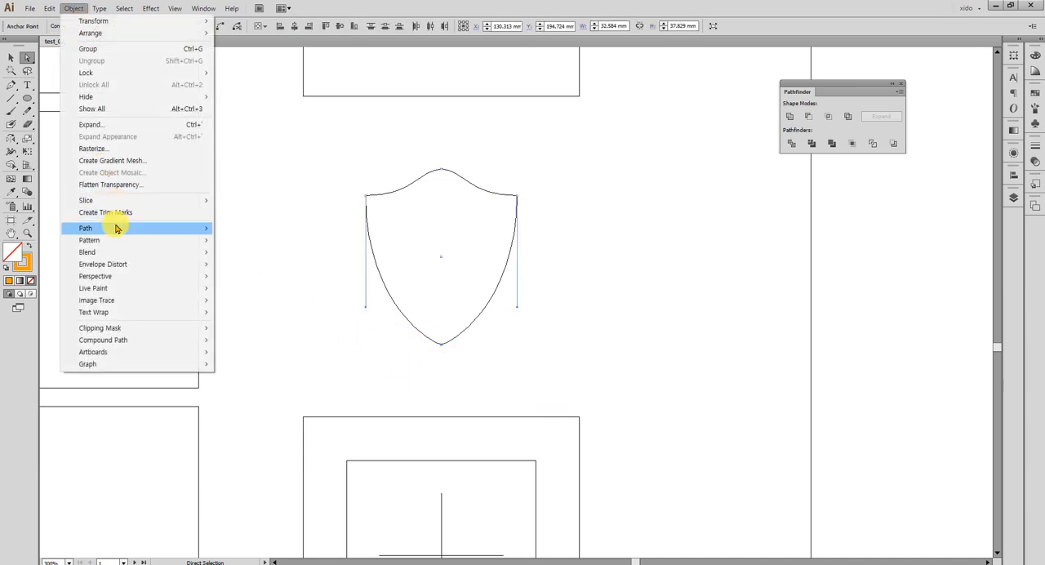
pyautogui.moveTo(117, 229)
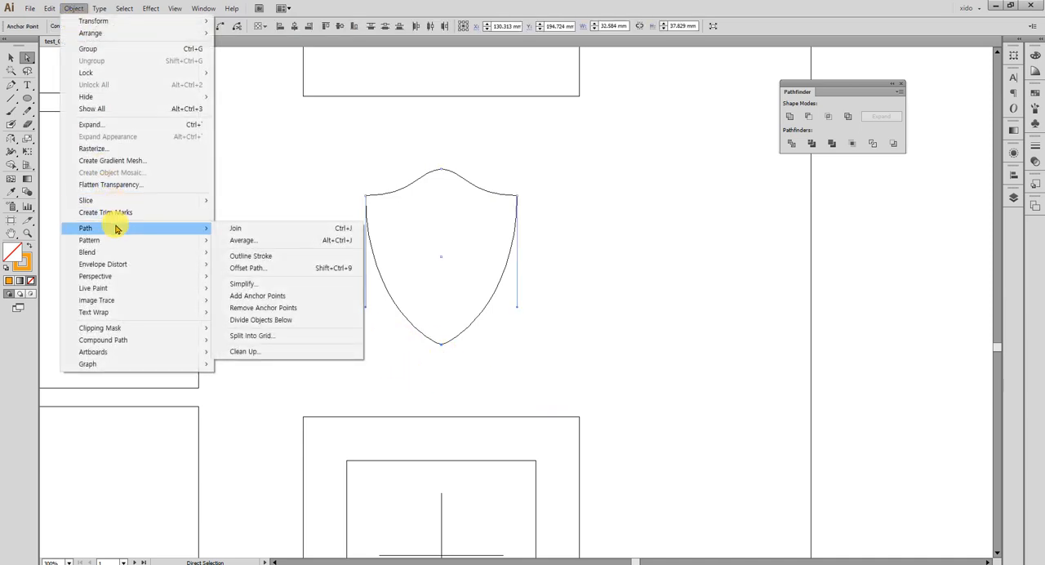
pyautogui.click(320, 231)
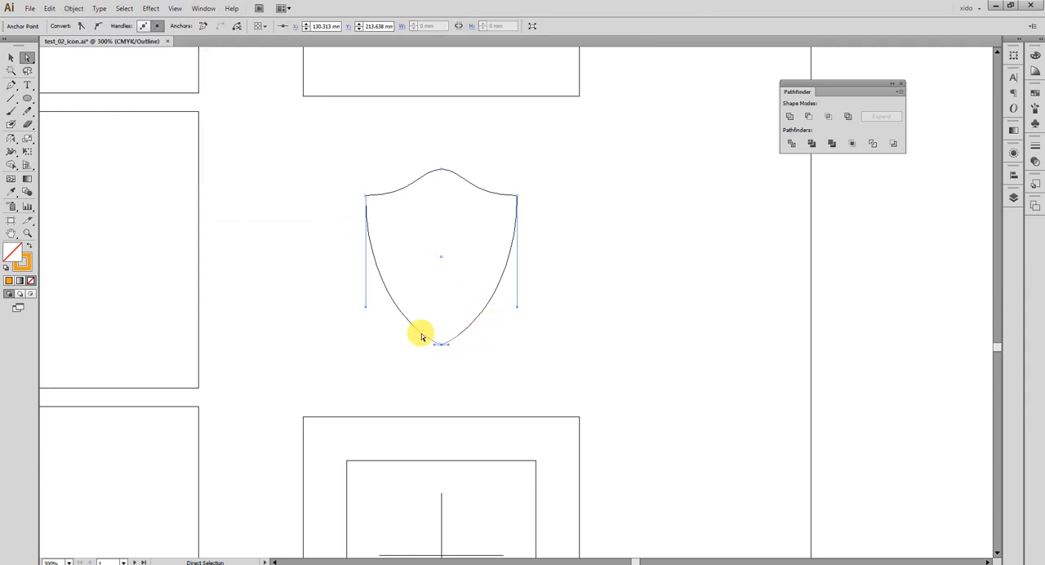
pyautogui.hotkey('ctrl', 'y')
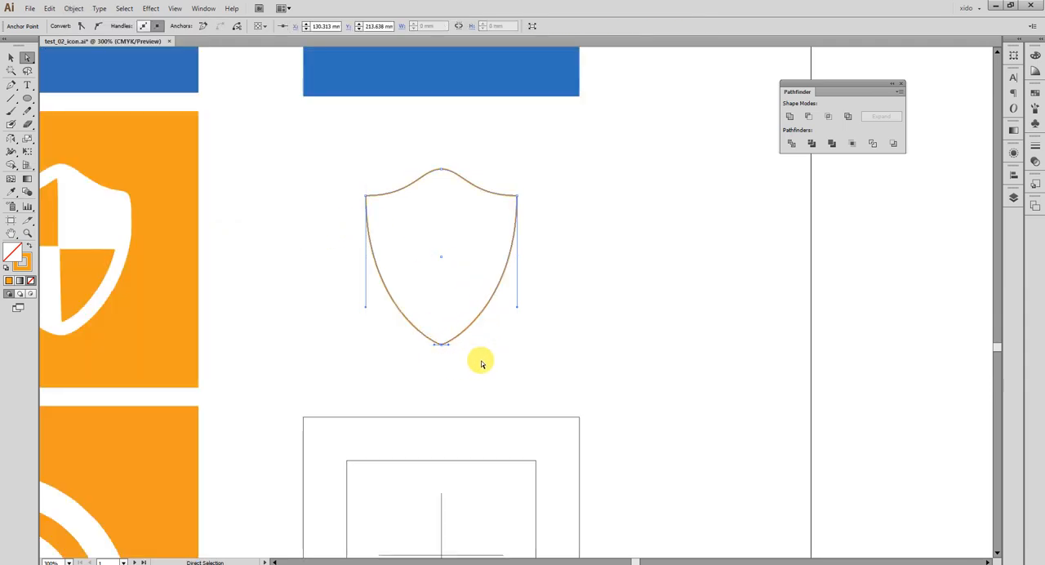
pyautogui.press('v')
pyautogui.click(618, 332)
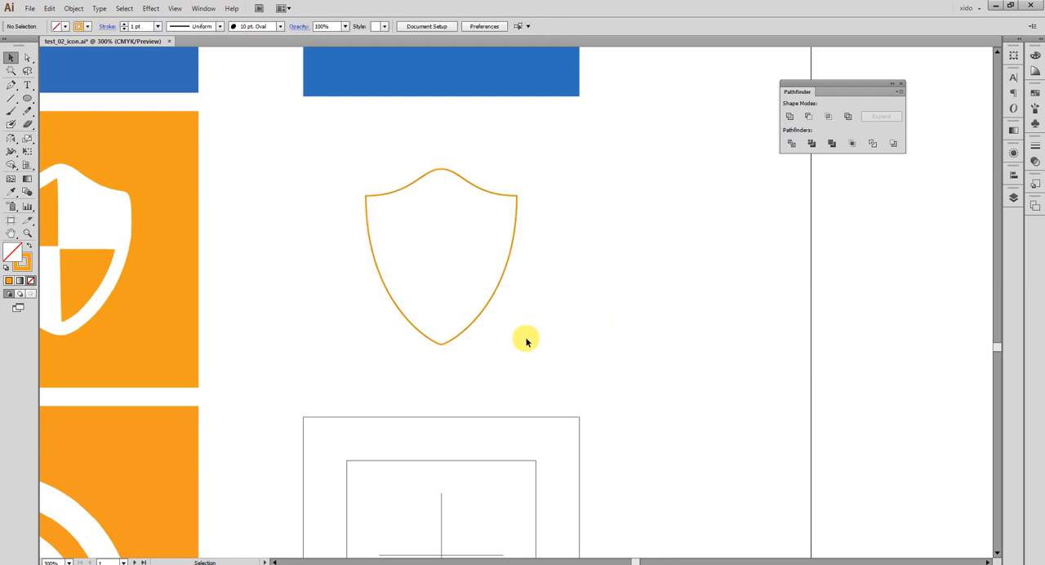
# Try an Offset Path of 2 mm with round joins on the closed shield outline.
pyautogui.moveTo(499, 347); pyautogui.dragTo(558, 364)
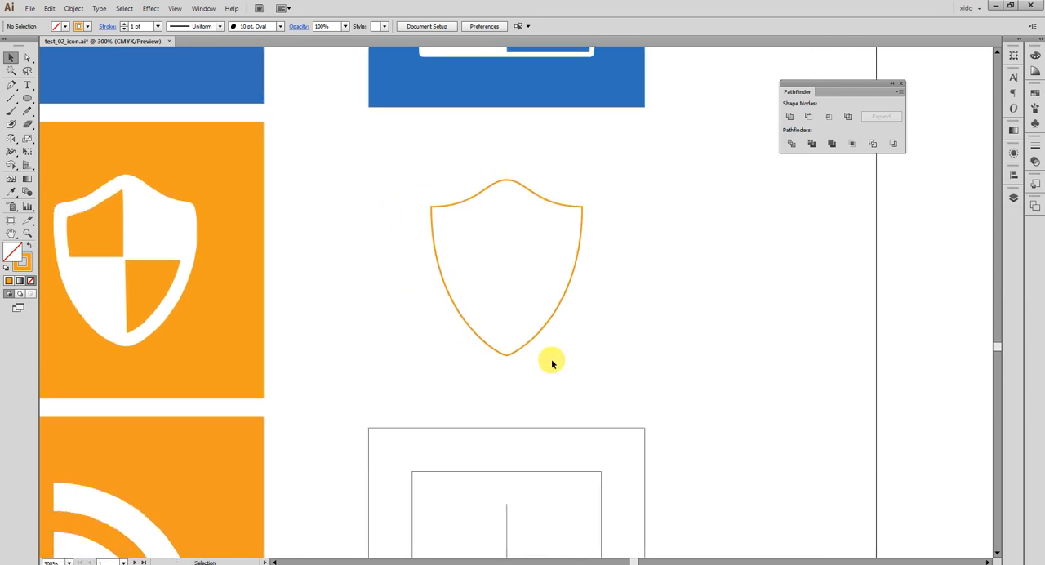
pyautogui.click(517, 354)
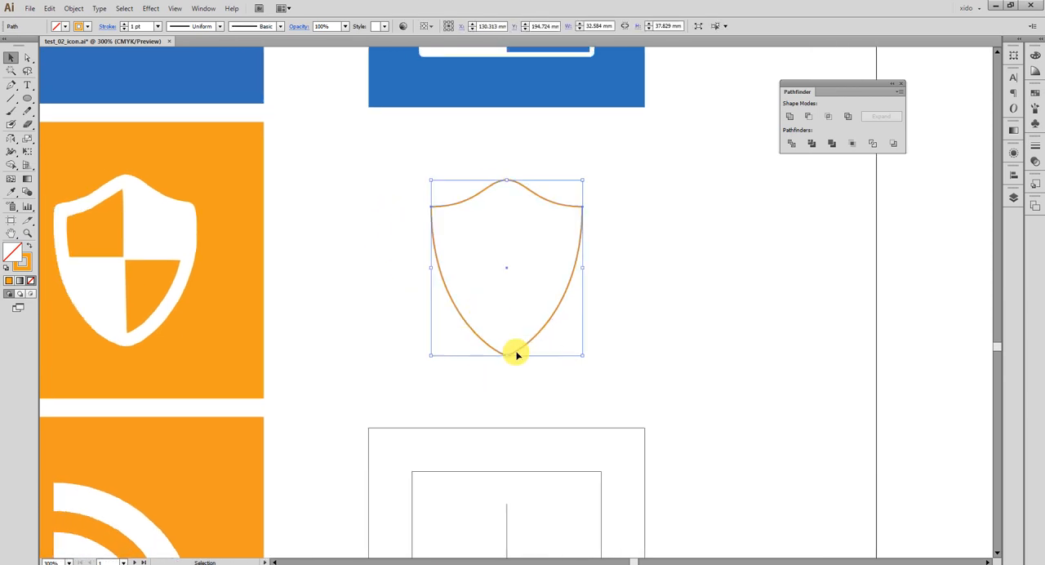
pyautogui.click(73, 10)
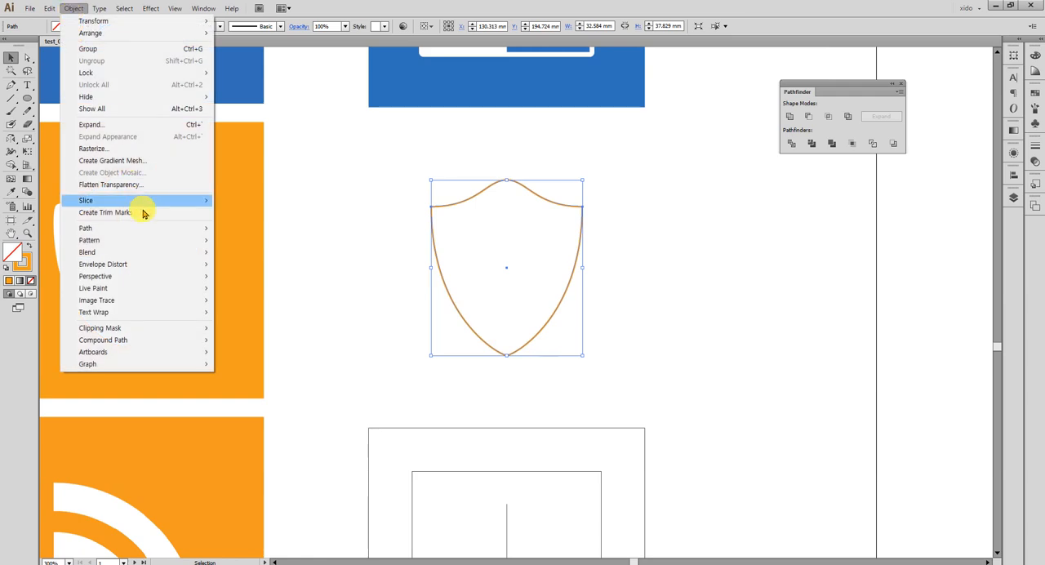
pyautogui.moveTo(139, 228)
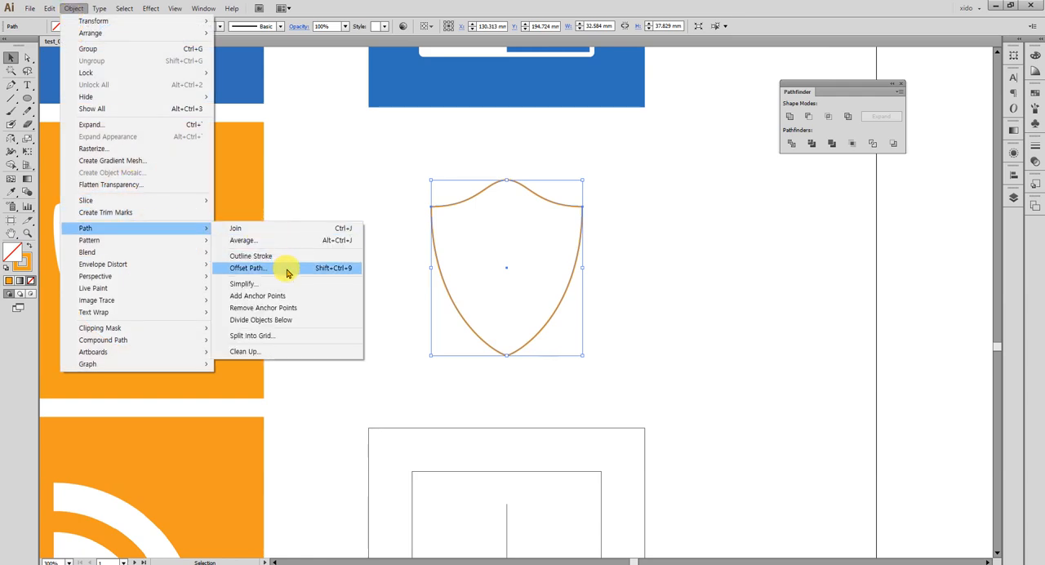
pyautogui.click(287, 270)
pyautogui.click(342, 234)
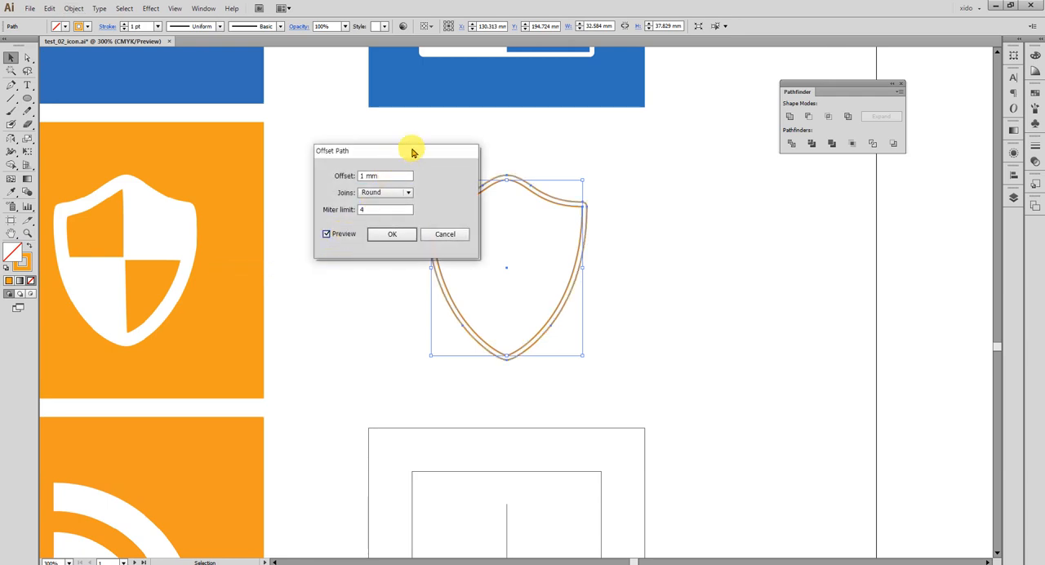
pyautogui.moveTo(412, 152); pyautogui.dragTo(347, 173)
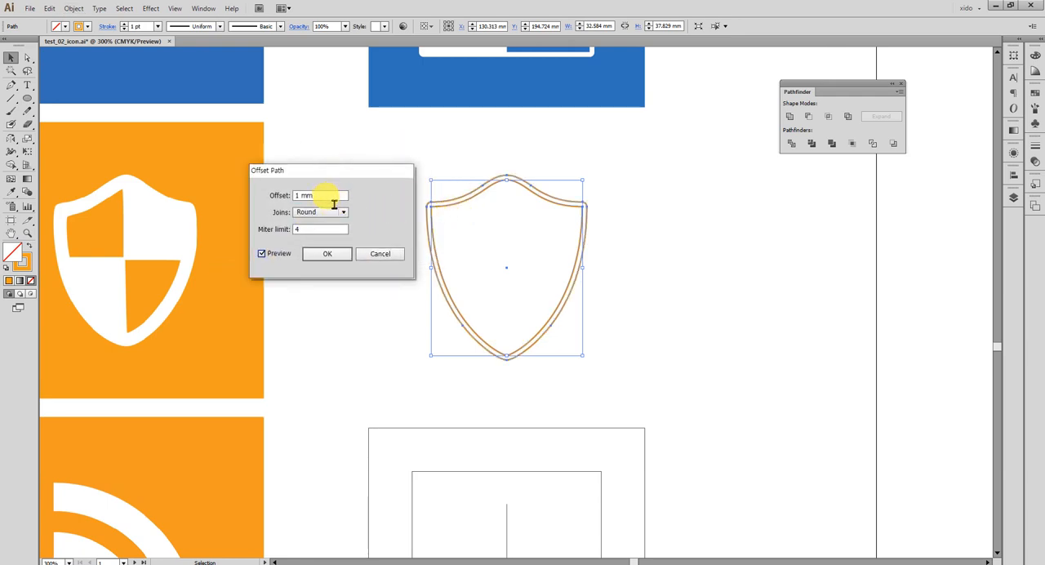
pyautogui.press('Up')
pyautogui.press('Up')
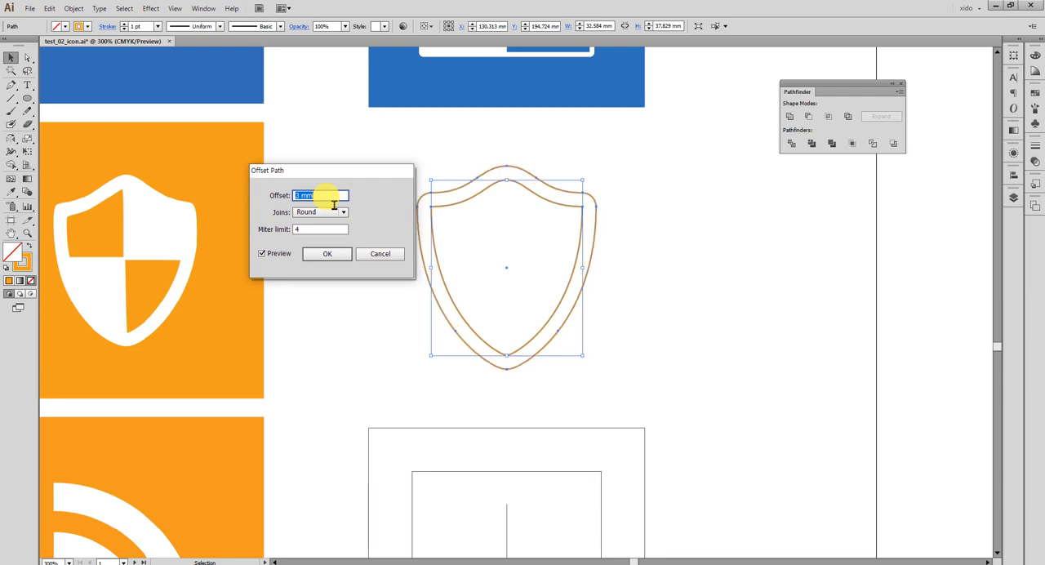
pyautogui.press('Down')
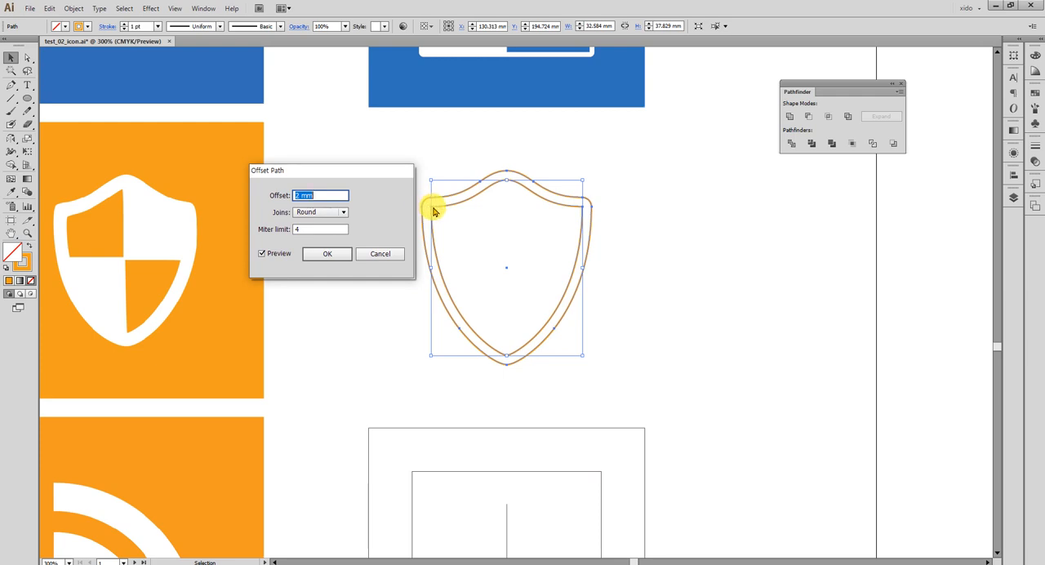
pyautogui.click(339, 254)
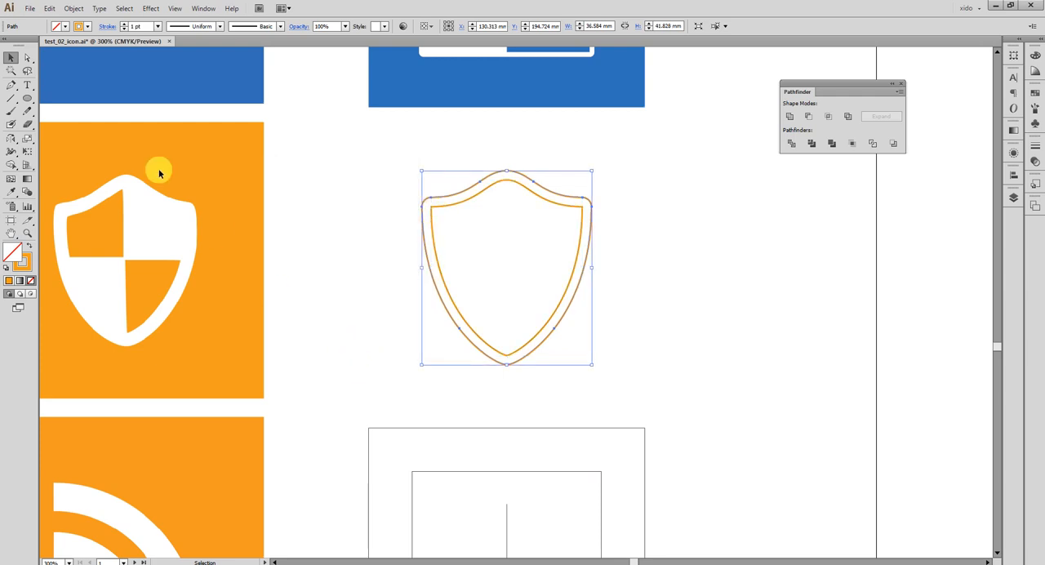
# Inspect the anchor points of both shield outlines and delete the outer offset outline.
pyautogui.click(27, 57)
pyautogui.click(333, 286)
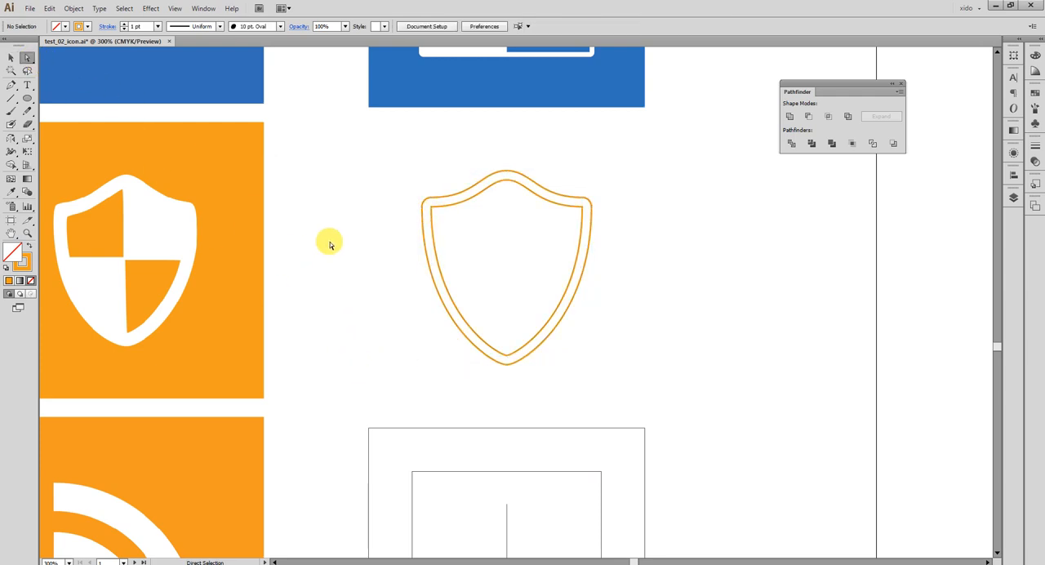
pyautogui.moveTo(329, 241); pyautogui.dragTo(626, 319)
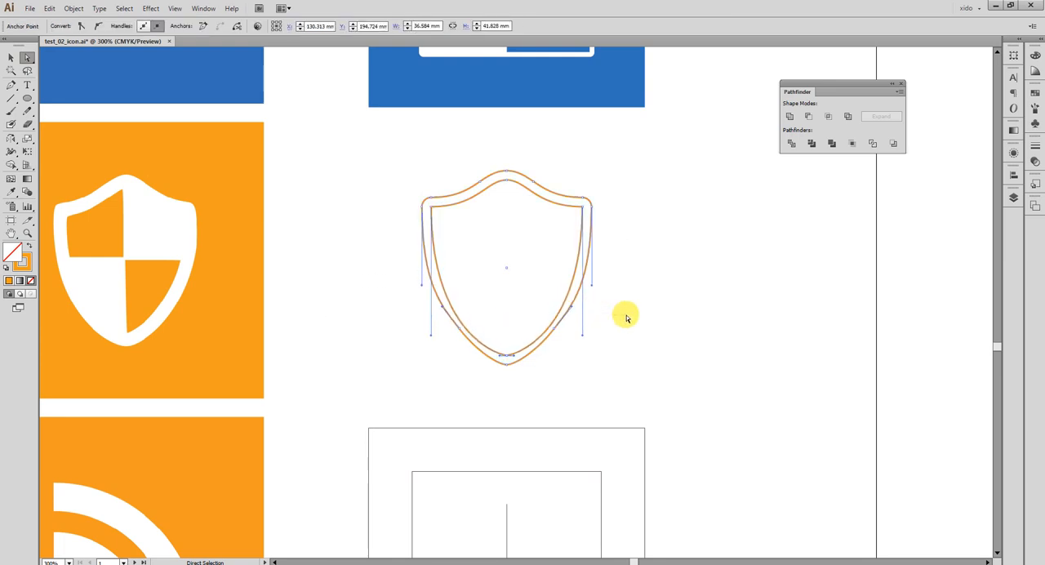
pyautogui.click(622, 323)
pyautogui.click(577, 305)
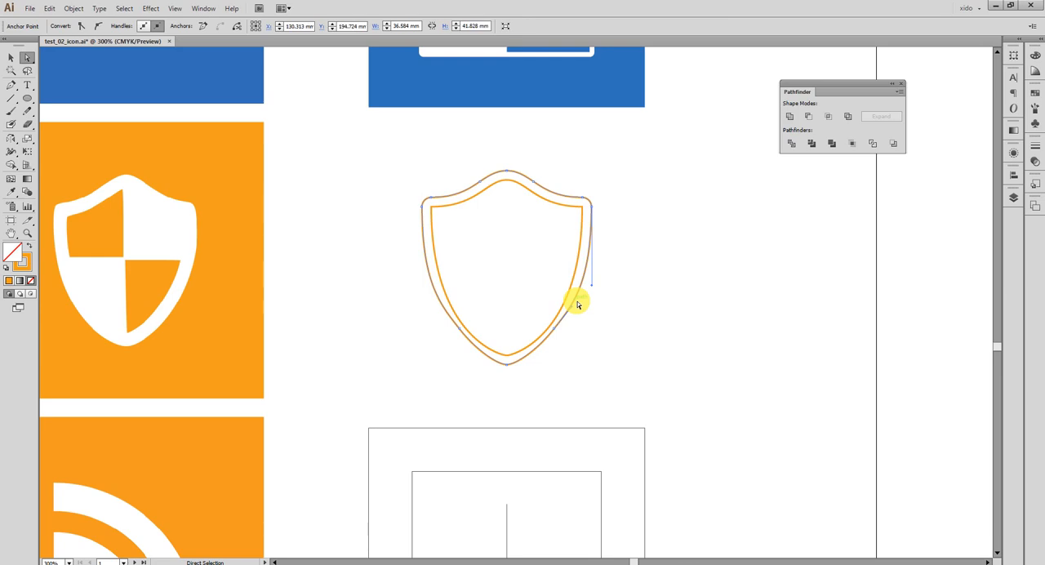
pyautogui.press('Delete')
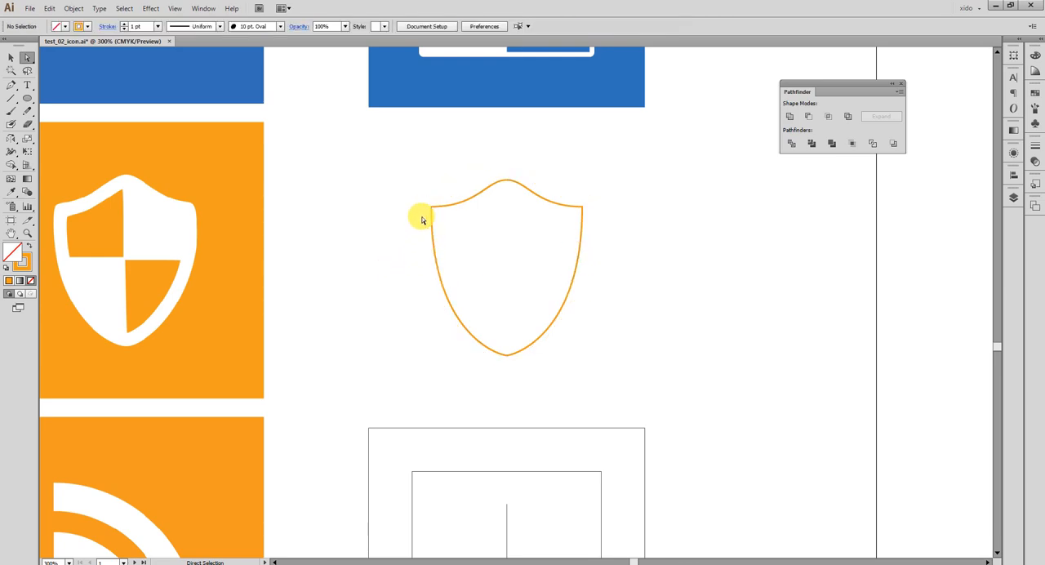
# Offset the shield outline outward by 2 mm with round joins, keeping the original path inside.
pyautogui.moveTo(391, 151); pyautogui.dragTo(357, 175)
pyautogui.press('super')
pyautogui.press('super')
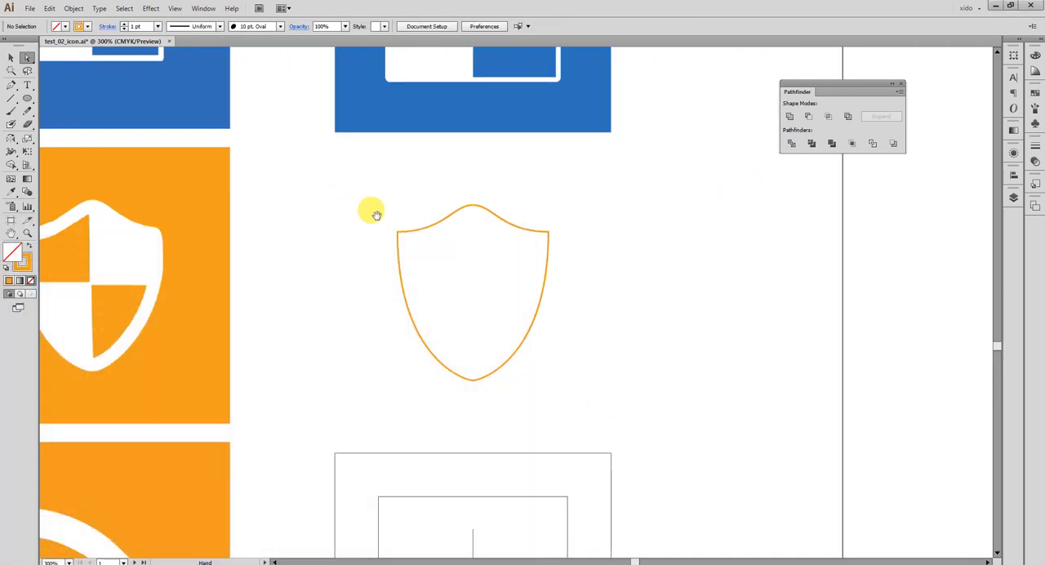
pyautogui.press('super')
pyautogui.press('super')
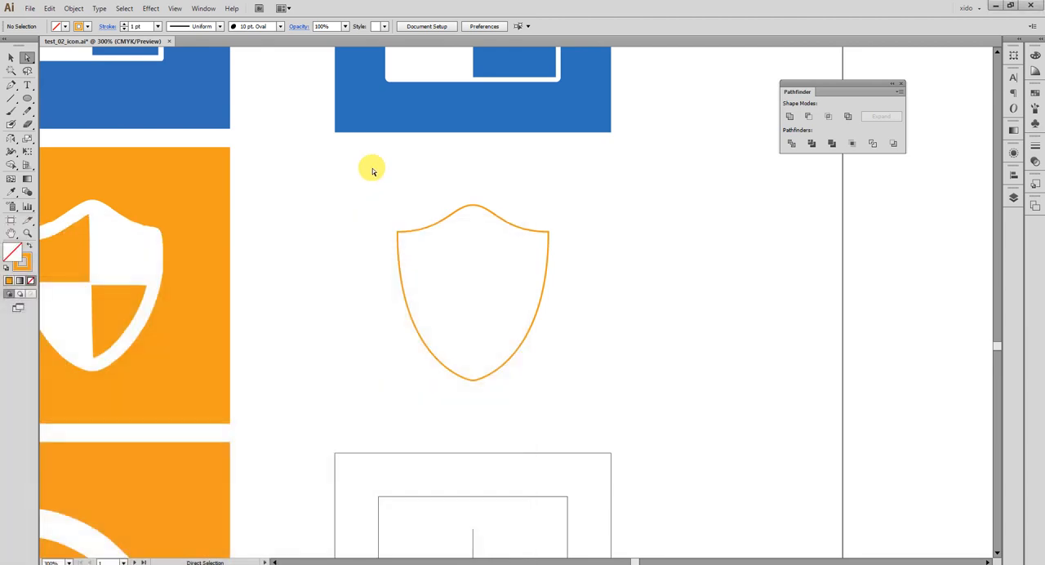
pyautogui.press('v')
pyautogui.moveTo(390, 211); pyautogui.dragTo(442, 250)
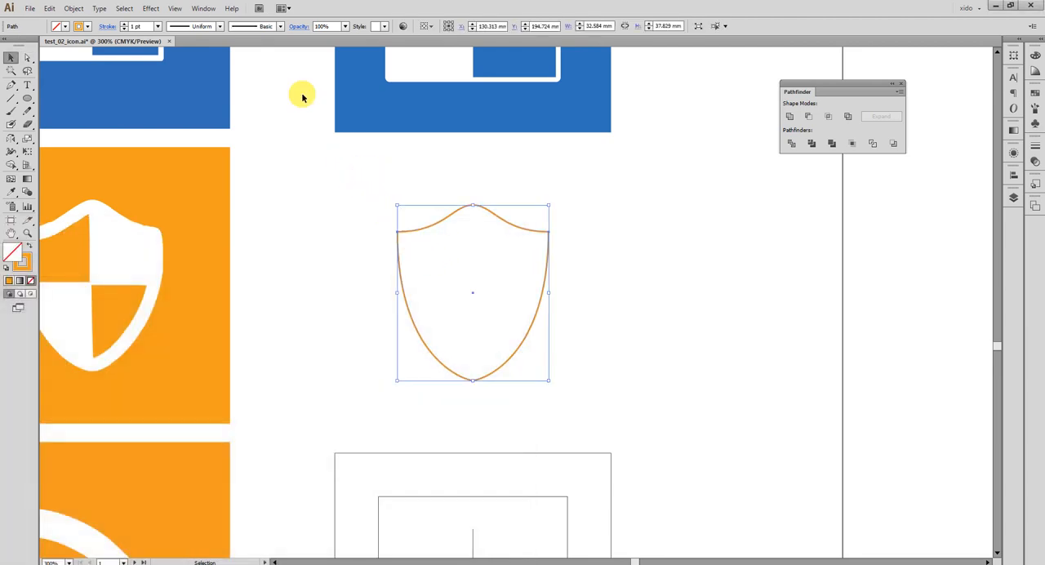
pyautogui.click(73, 9)
pyautogui.moveTo(138, 230)
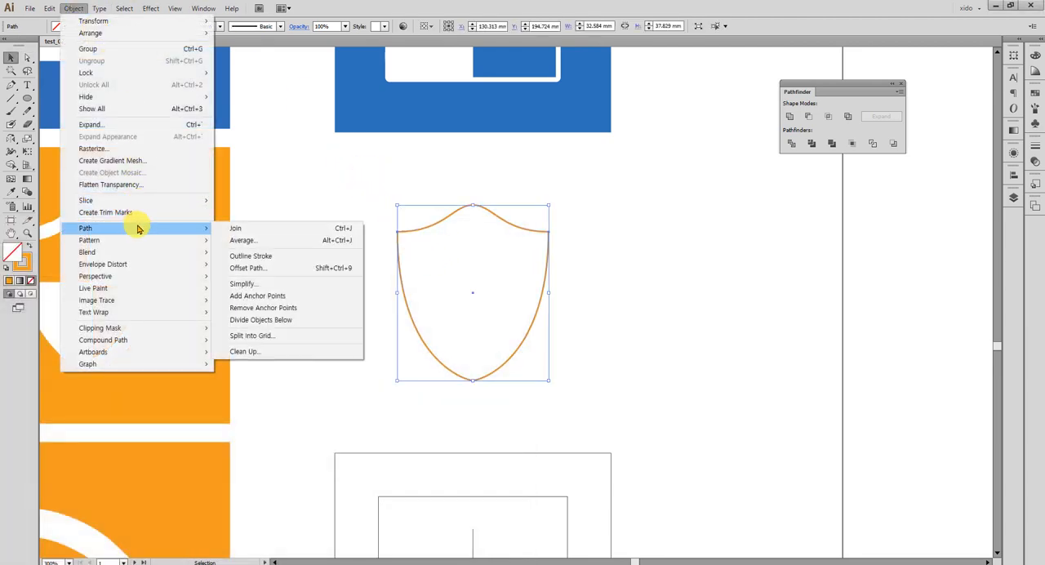
pyautogui.click(336, 276)
pyautogui.click(286, 254)
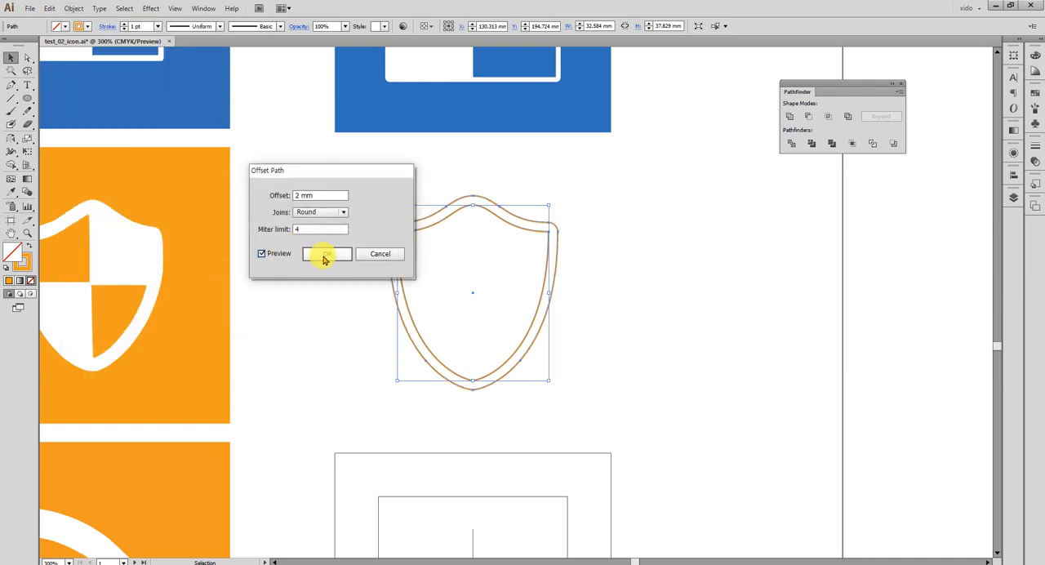
pyautogui.click(327, 253)
pyautogui.click(12, 55)
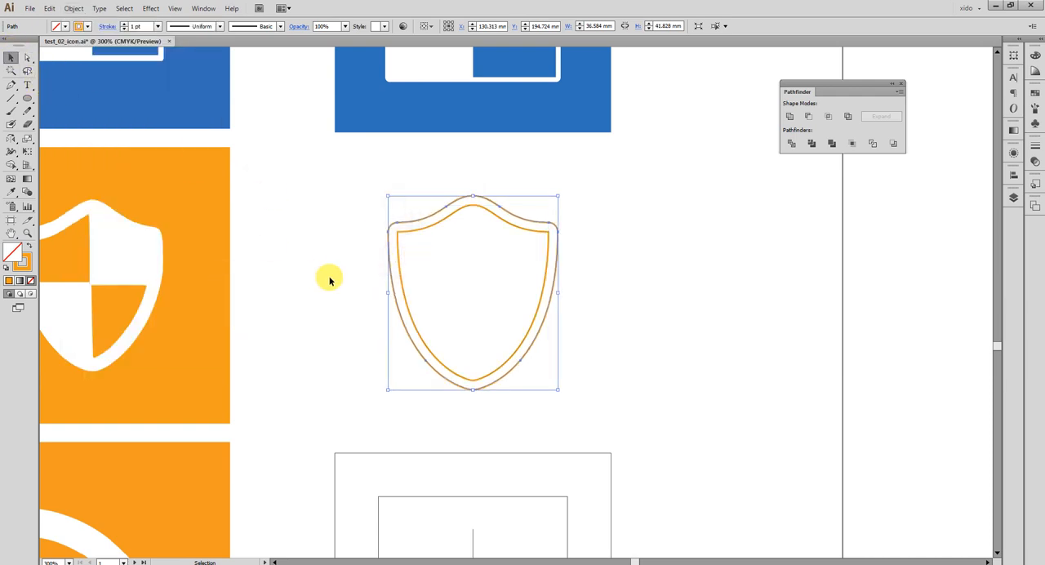
pyautogui.click(329, 280)
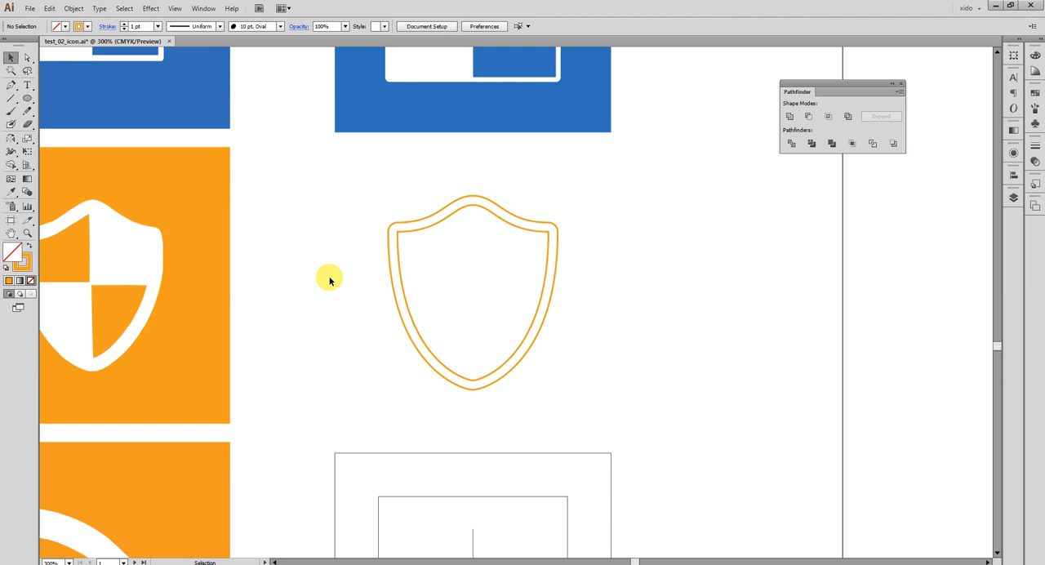
# Display the guide frame around the shield, compare the double outline against it, and remove the frame from view.
pyautogui.click(330, 279)
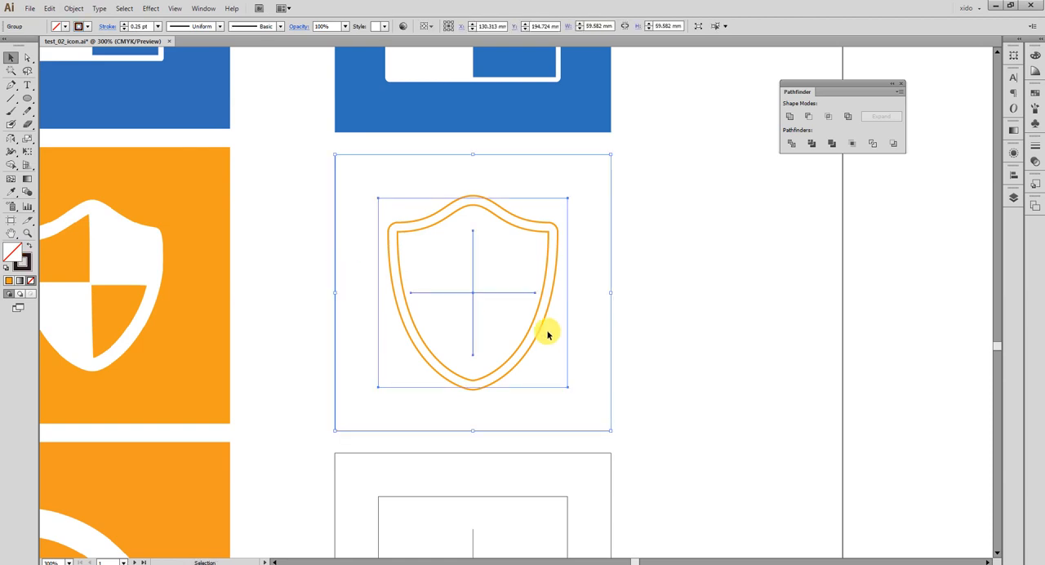
pyautogui.click(671, 393)
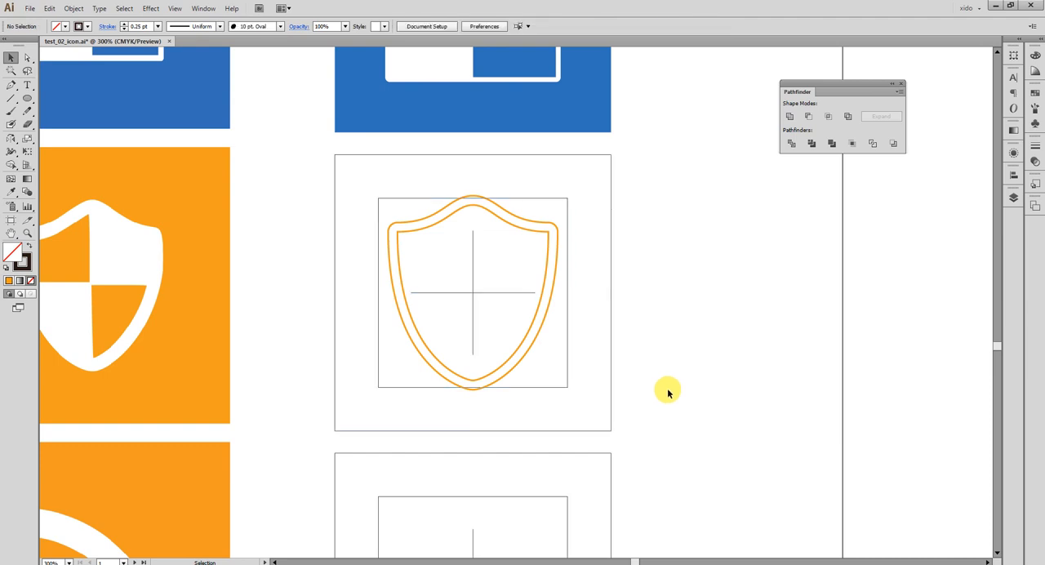
pyautogui.click(567, 388)
pyautogui.press('Delete')
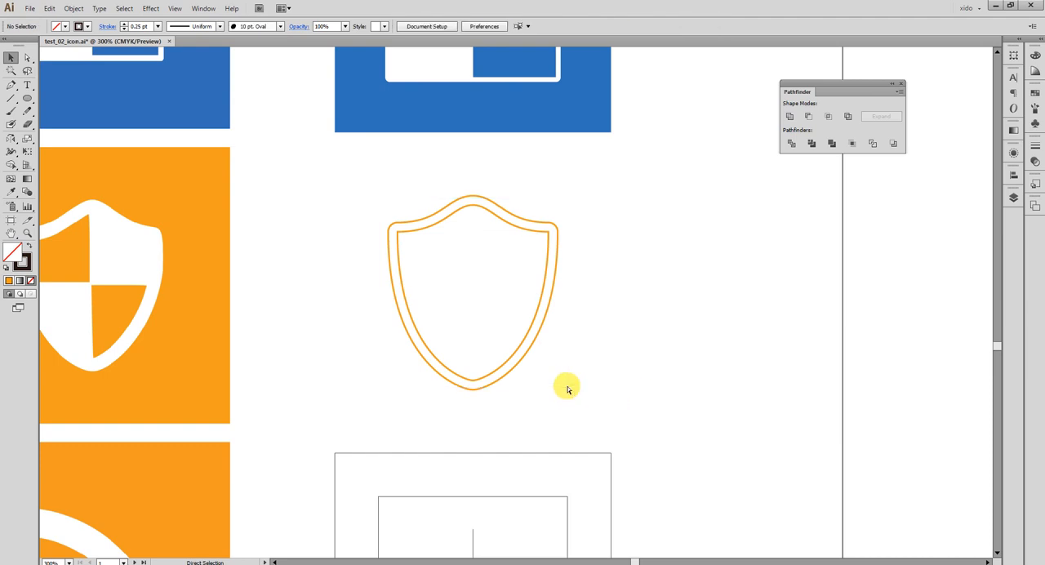
# Restore the guide frame around the shield and delete its inner square.
pyautogui.hotkey('ctrl', 'z')
pyautogui.click(639, 378)
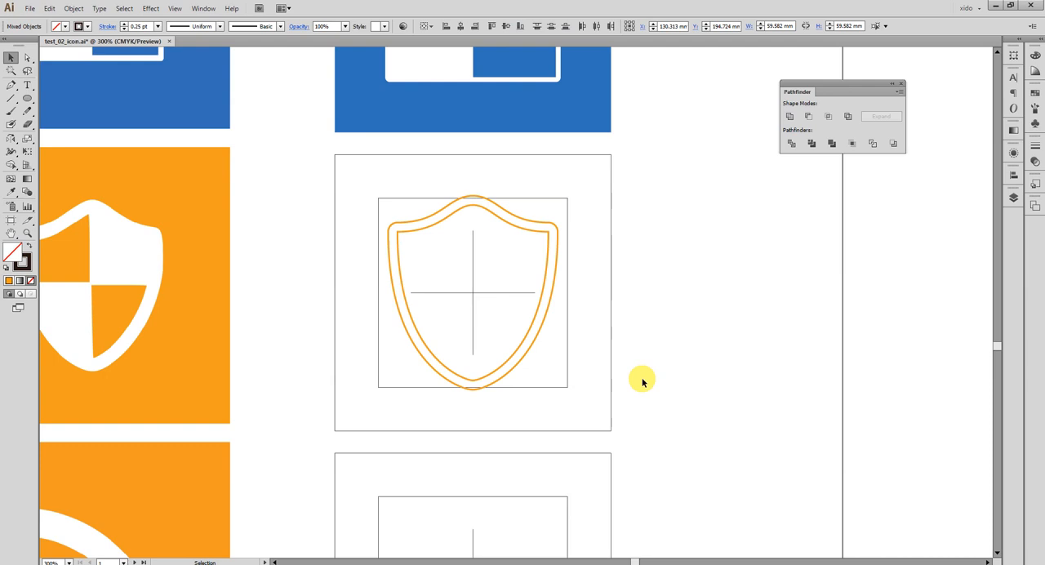
pyautogui.click(568, 388)
pyautogui.click(569, 389)
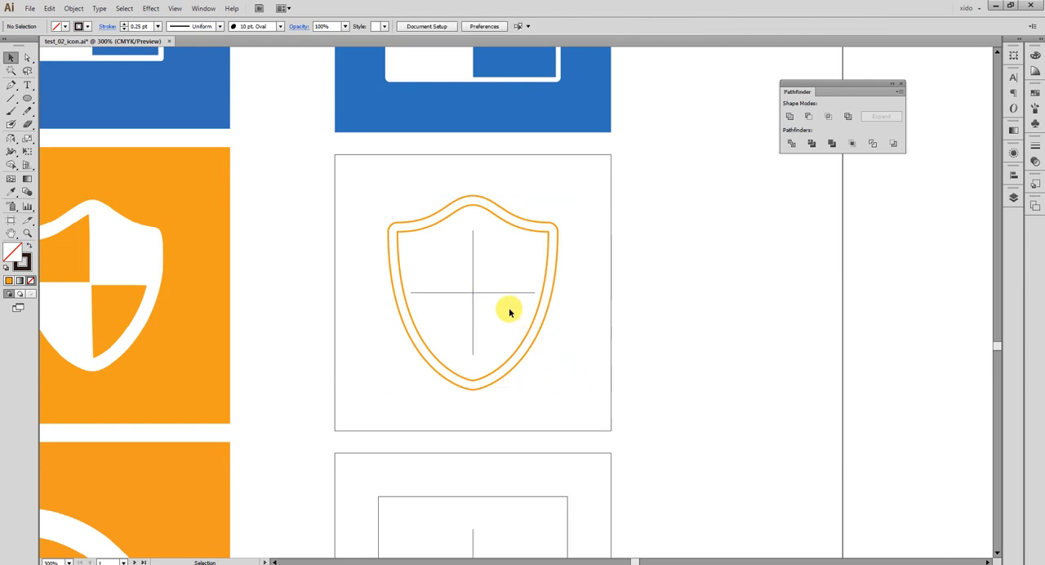
# Enlarge the cross guide from its centre to about 51 mm square, past the shield's edges, and delete the outer guide square.
pyautogui.click(478, 270)
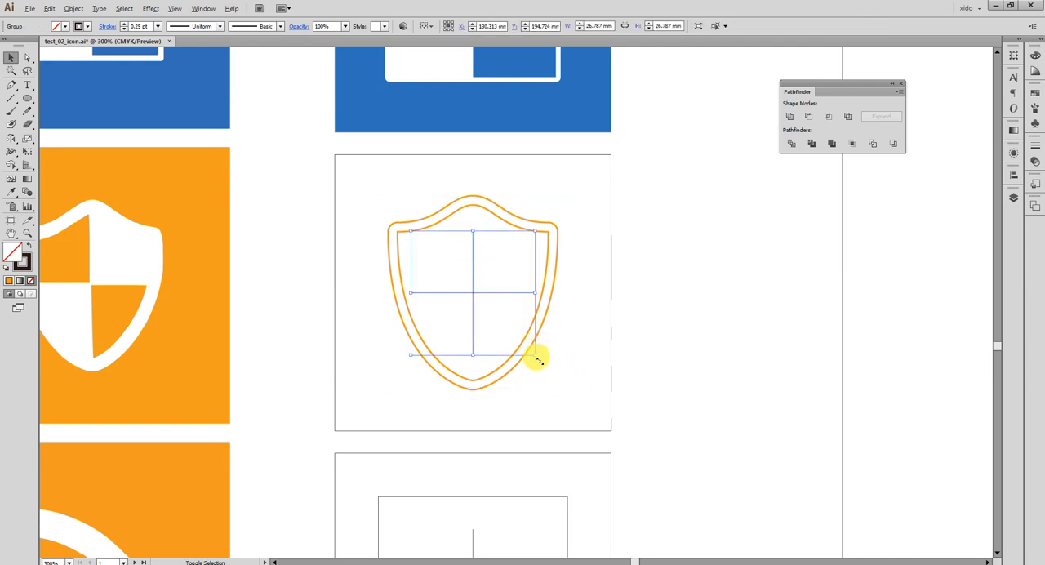
pyautogui.moveTo(538, 359); pyautogui.dragTo(617, 417)
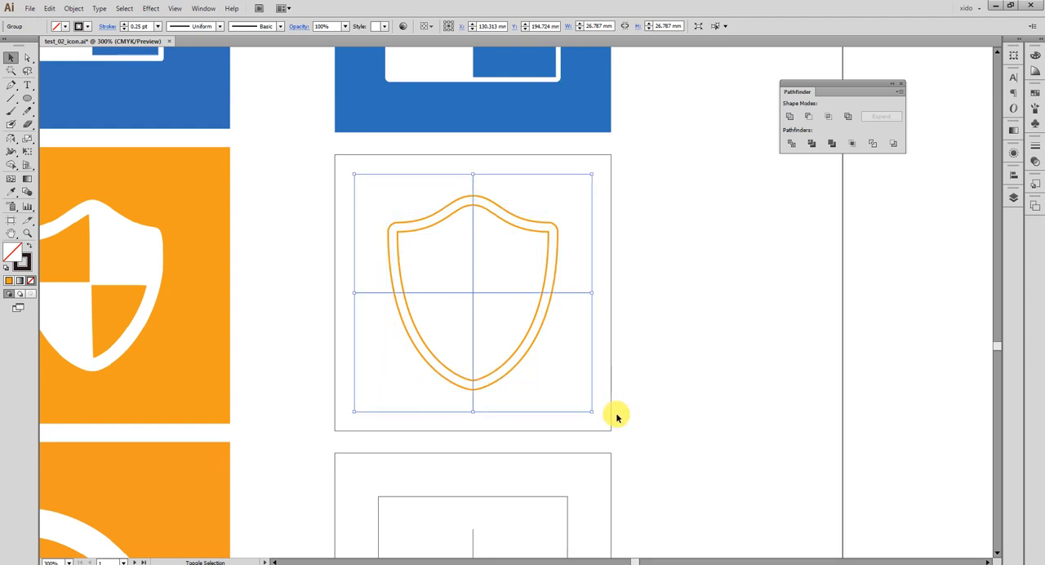
pyautogui.moveTo(662, 449); pyautogui.dragTo(601, 417)
pyautogui.click(653, 427)
pyautogui.hscroll(-1, 587, 362)
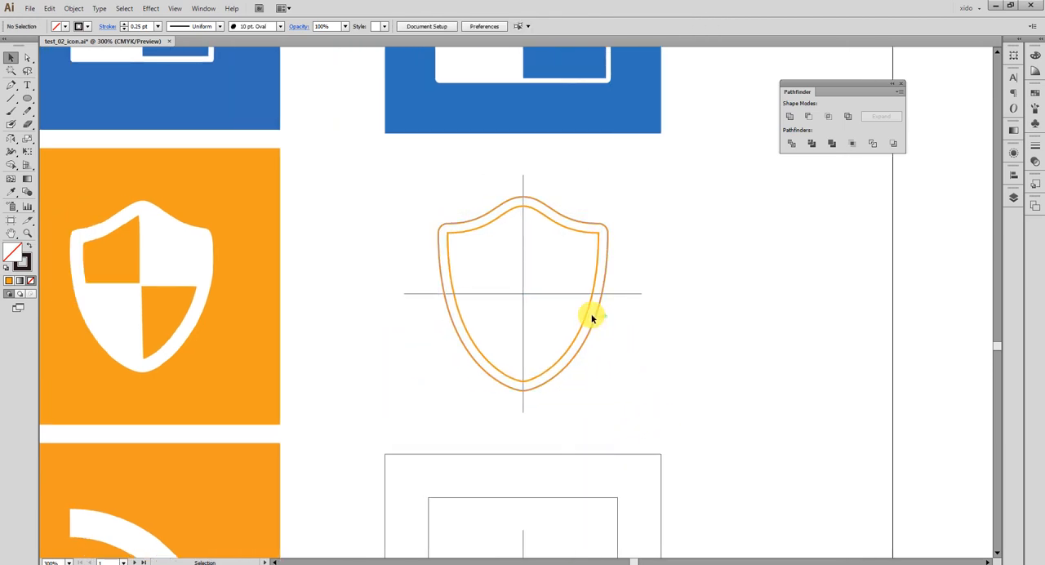
# Divide the inner shield outline into quarters along the cross lines with Pathfinder Divide, and ungroup the pieces.
pyautogui.click(595, 278)
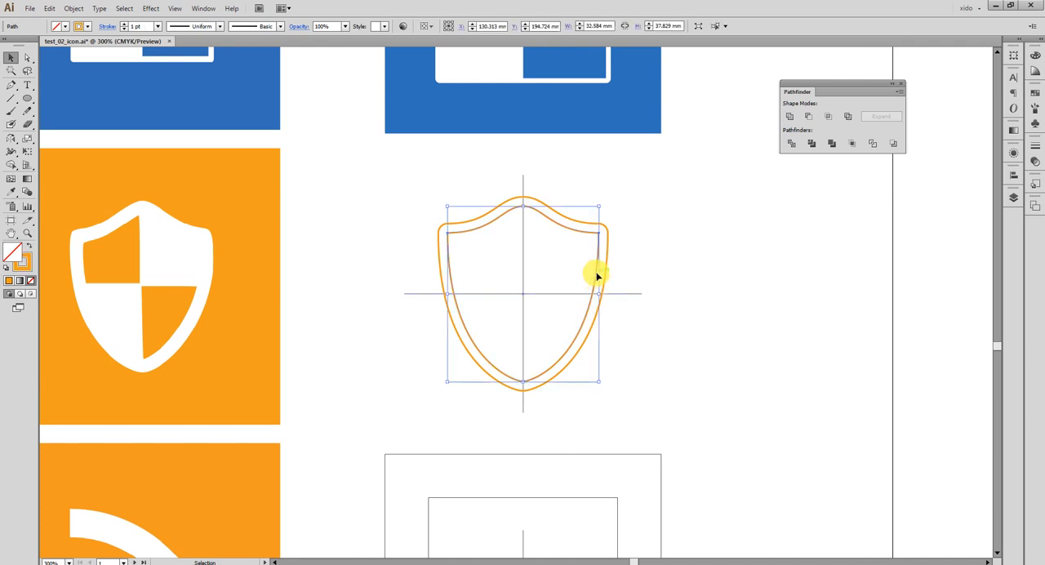
pyautogui.keyDown('shift'); pyautogui.click(637, 292); pyautogui.keyUp('shift')
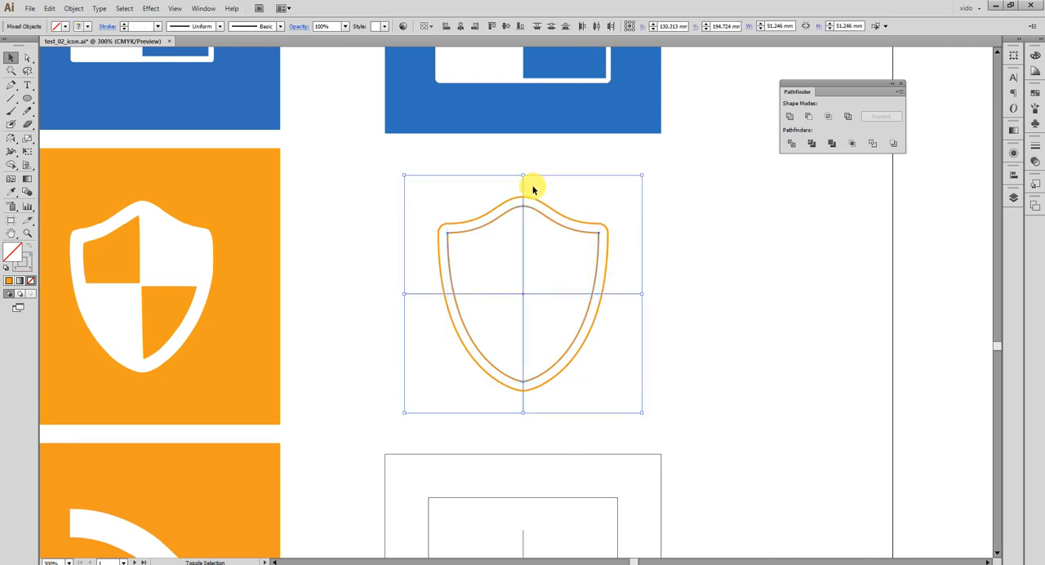
pyautogui.click(791, 145)
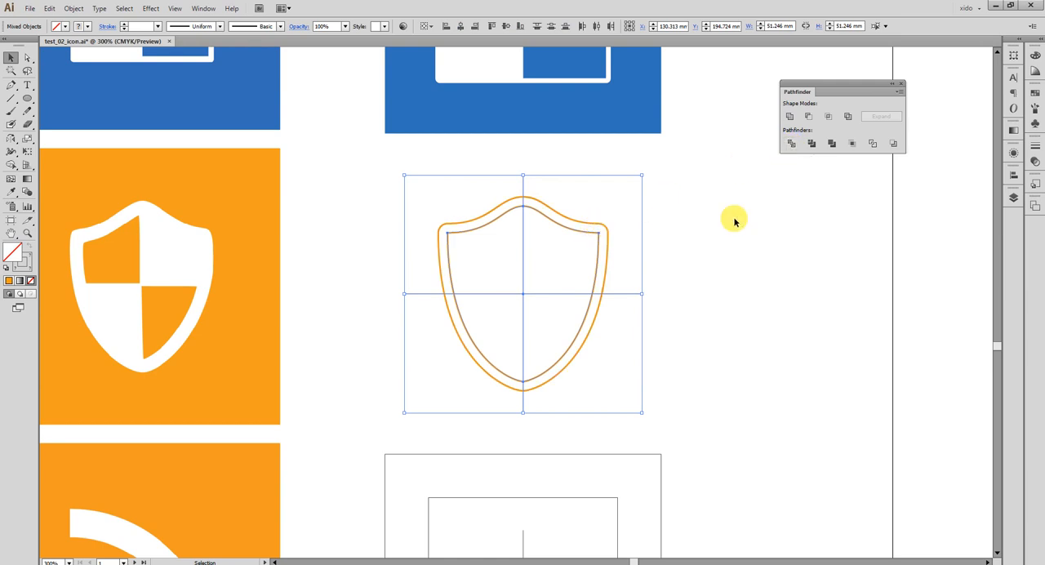
pyautogui.click(790, 145)
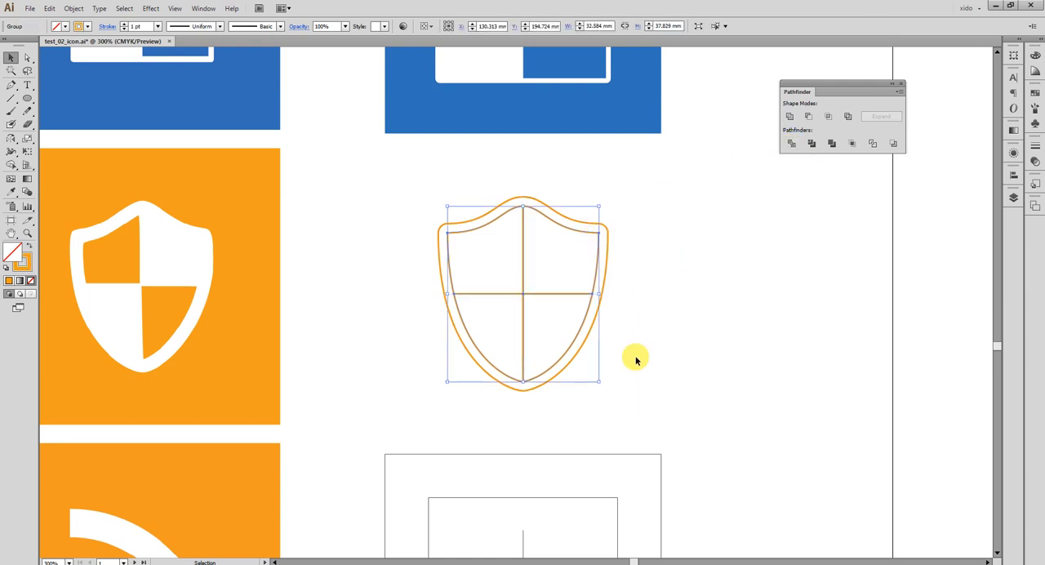
pyautogui.press('z')
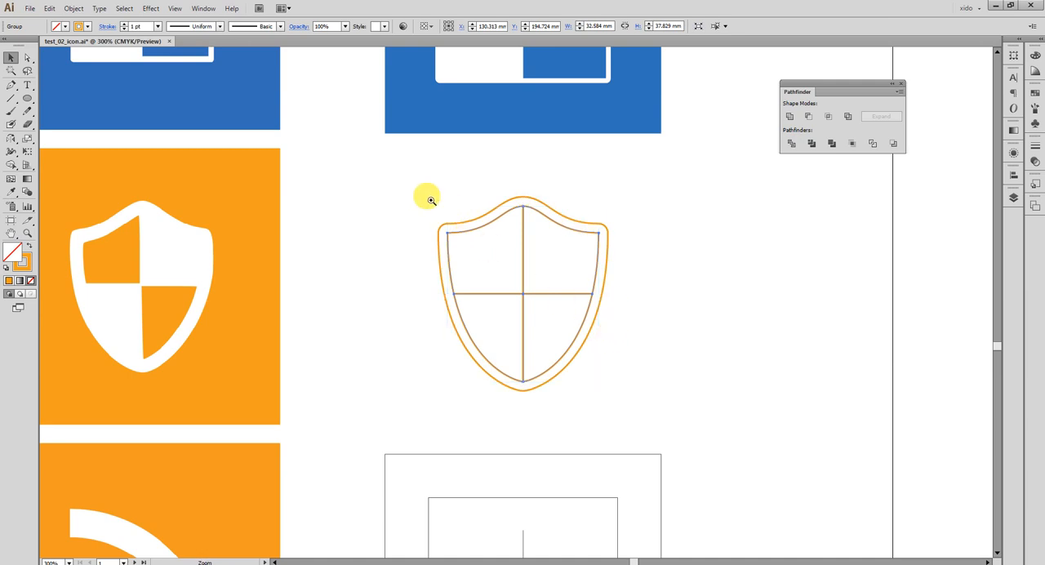
pyautogui.moveTo(400, 163); pyautogui.dragTo(497, 243)
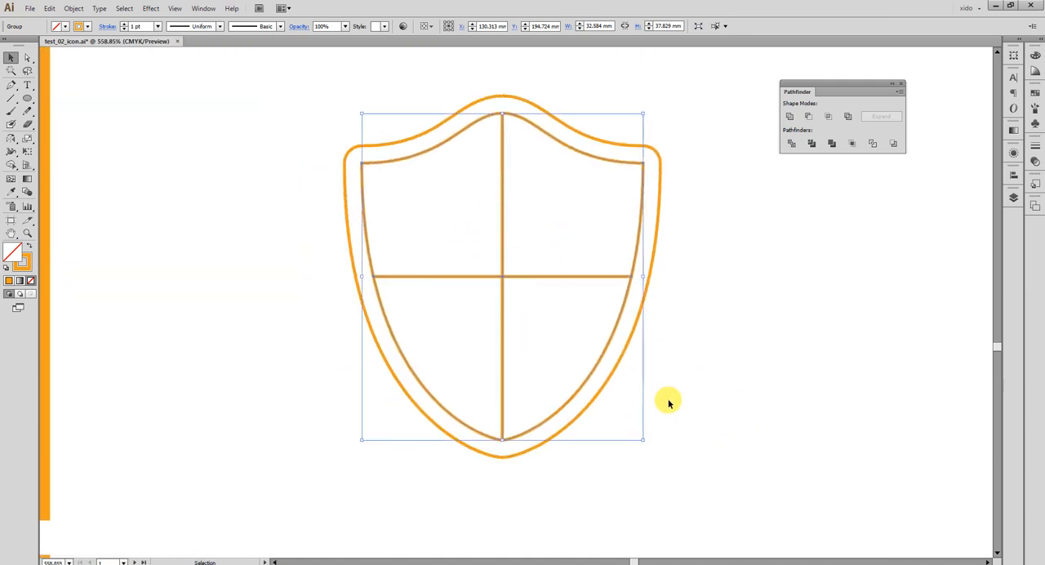
pyautogui.hotkey('ctrl', 'shift', 'g')
pyautogui.click(686, 449)
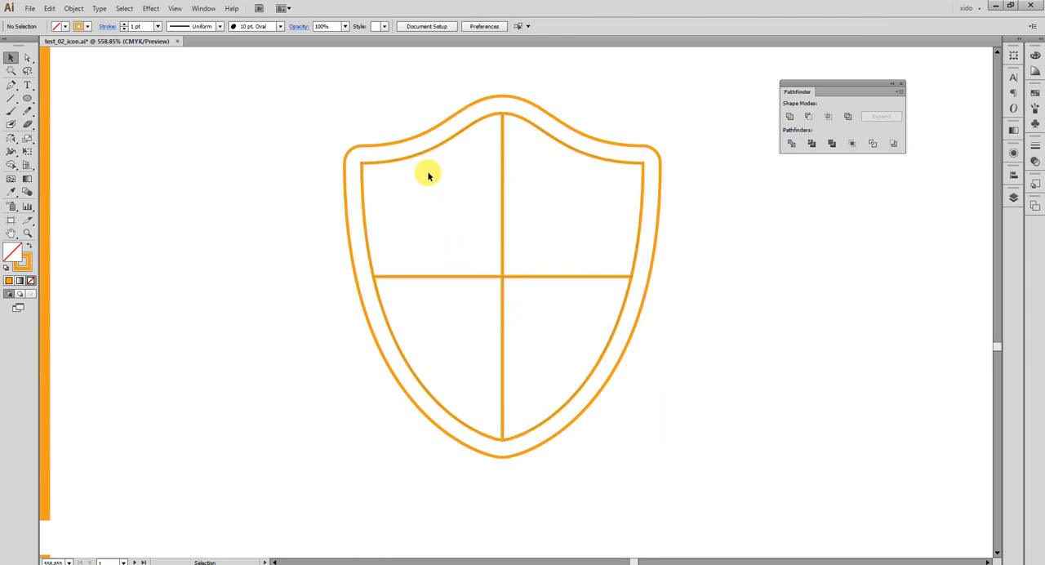
# Move the inner shield's upper-left and lower-right quarters outside the shield, one on each side.
pyautogui.moveTo(364, 193); pyautogui.dragTo(411, 204)
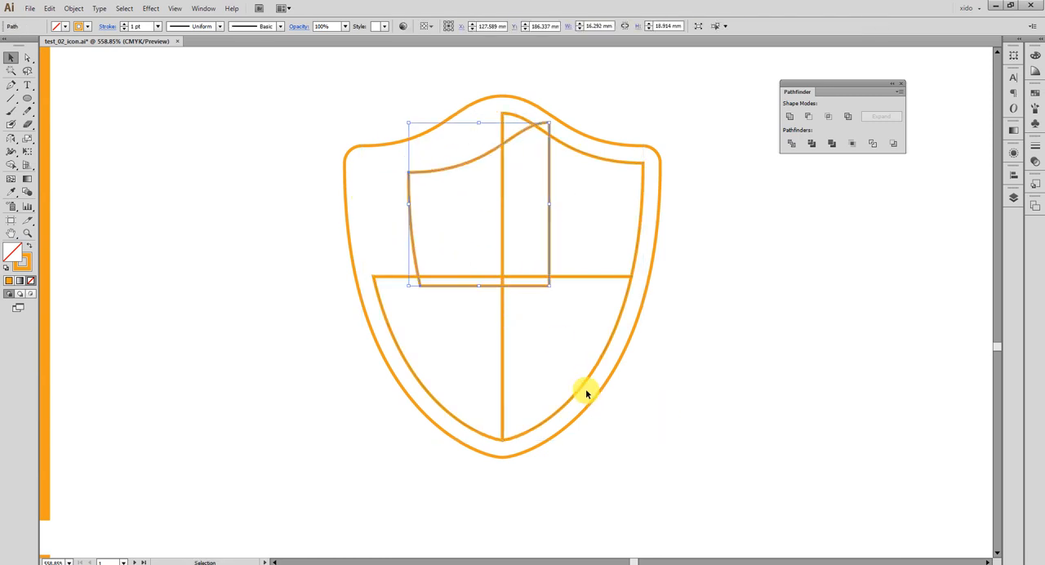
pyautogui.moveTo(496, 156); pyautogui.dragTo(234, 157)
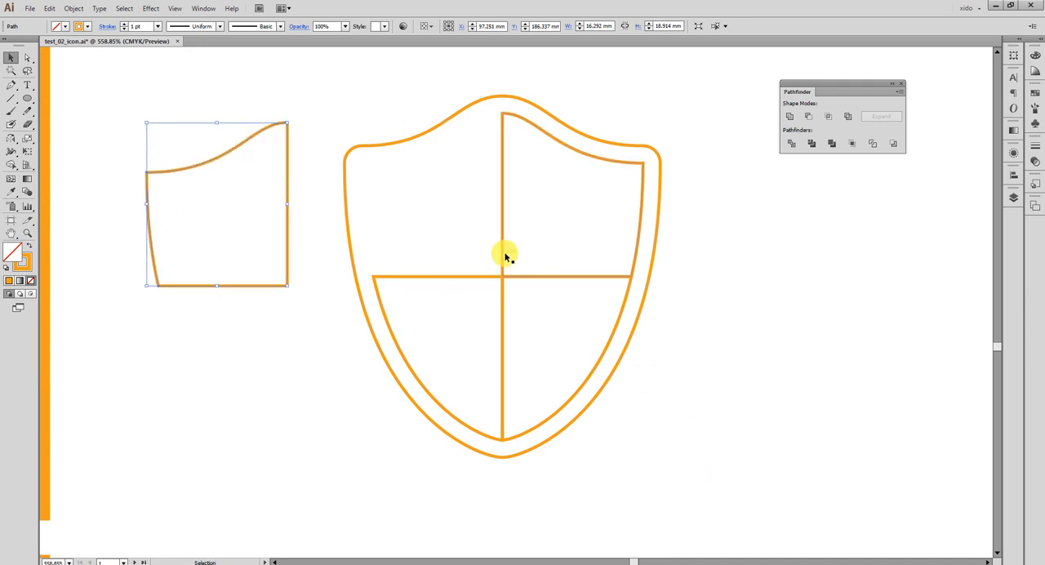
pyautogui.moveTo(605, 360); pyautogui.dragTo(790, 403)
pyautogui.click(830, 455)
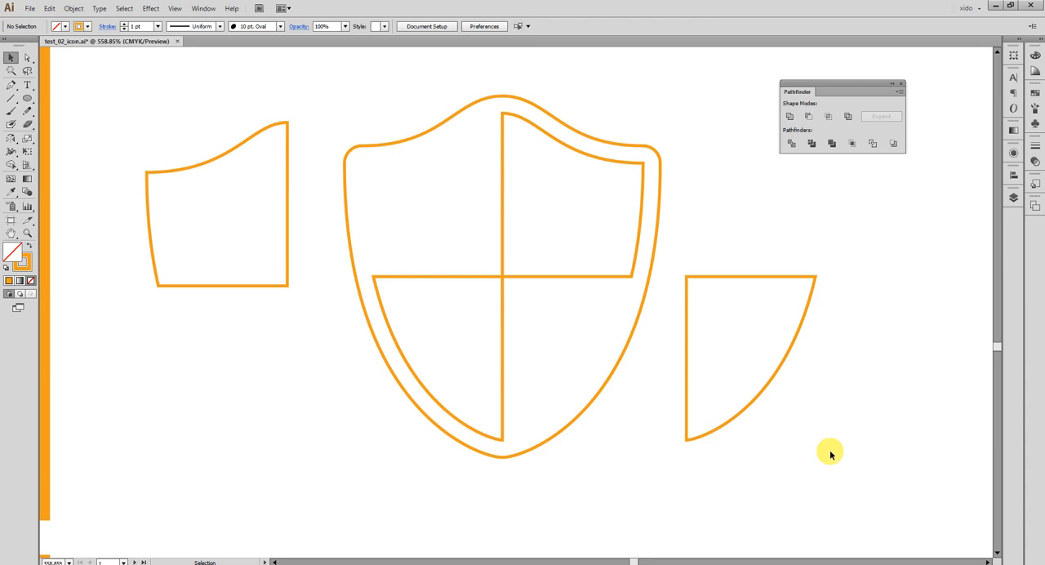
# Give the two quarters remaining inside the shield a white fill and no stroke.
pyautogui.click(555, 278)
pyautogui.keyDown('shift'); pyautogui.click(478, 277); pyautogui.keyUp('shift')
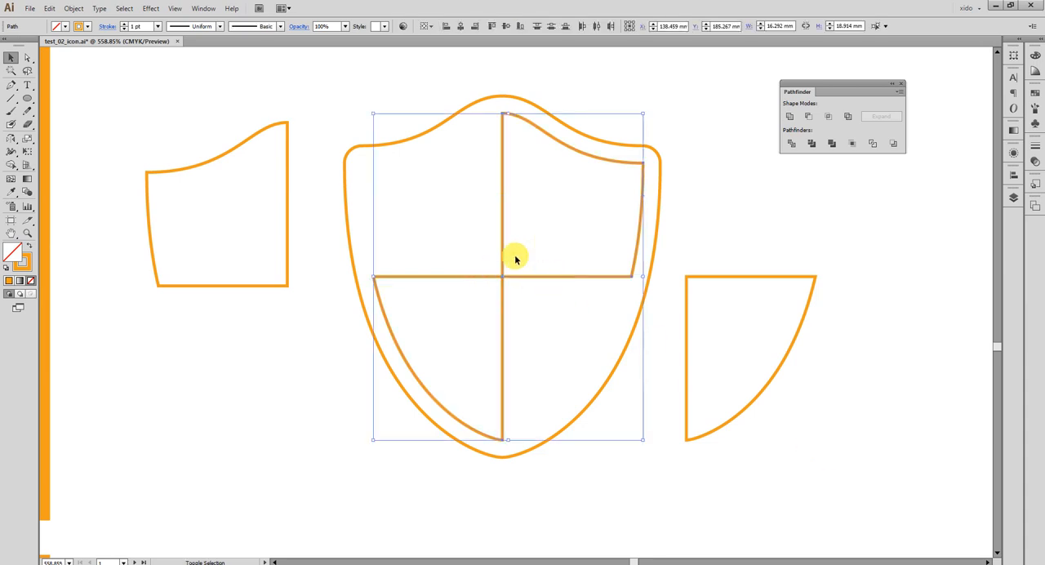
pyautogui.press('d')
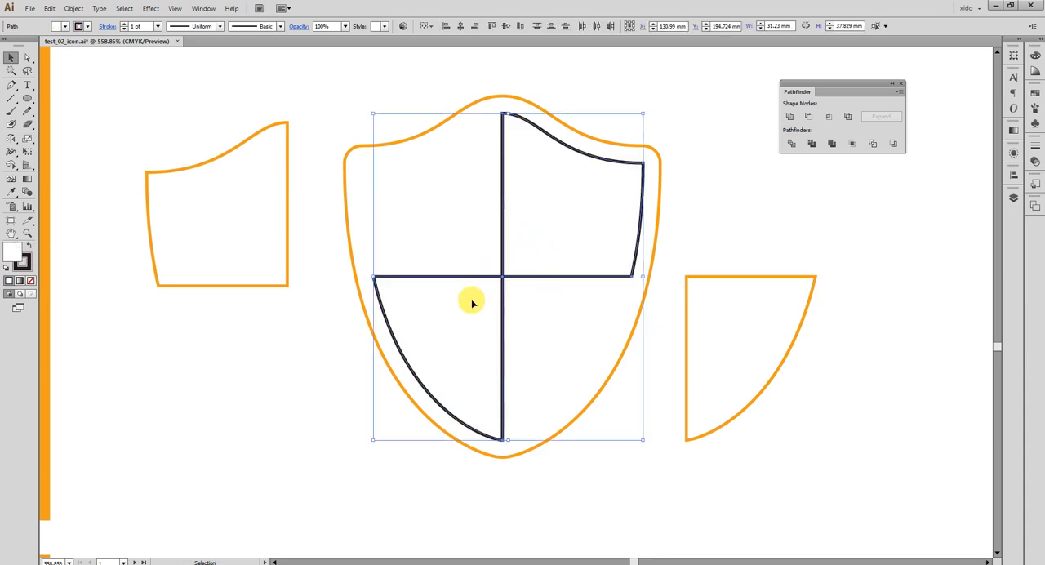
pyautogui.press('/')
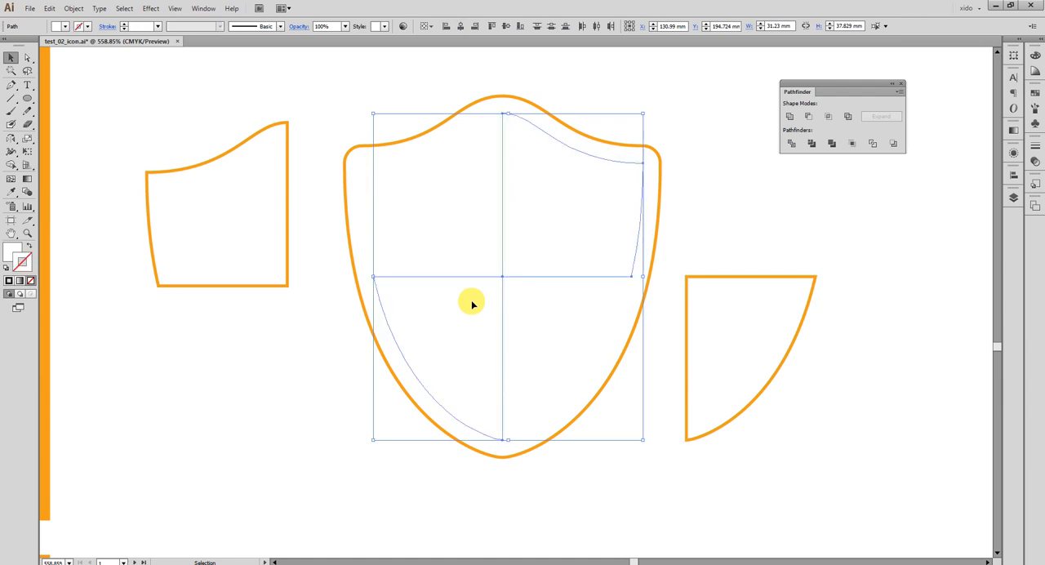
# Swap the outer shield outline's orange stroke to an orange fill without a stroke.
pyautogui.click(584, 418)
pyautogui.press('i')
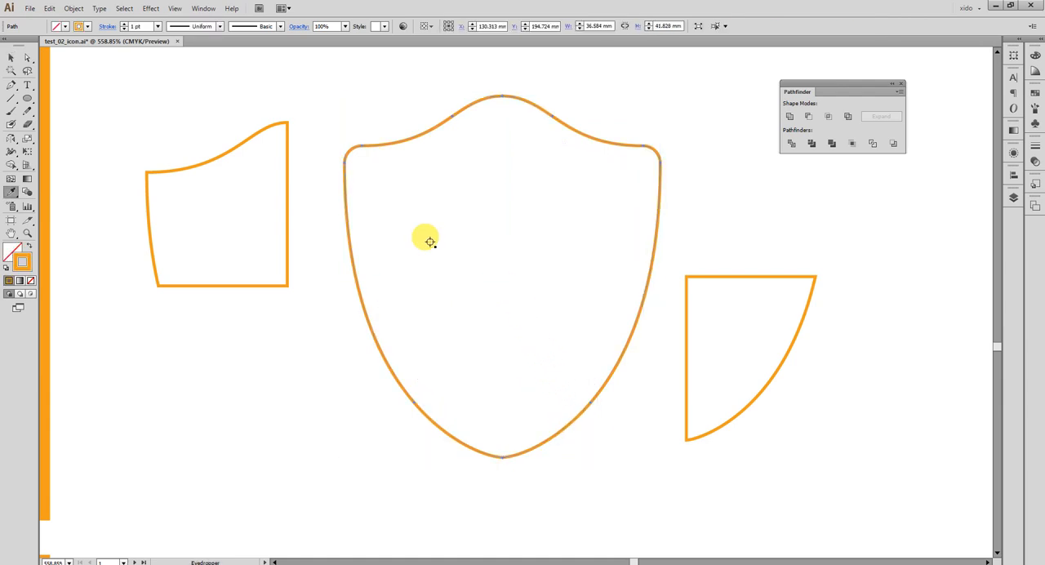
pyautogui.hotkey('shift', 'x')
pyautogui.press('v')
pyautogui.click(301, 416)
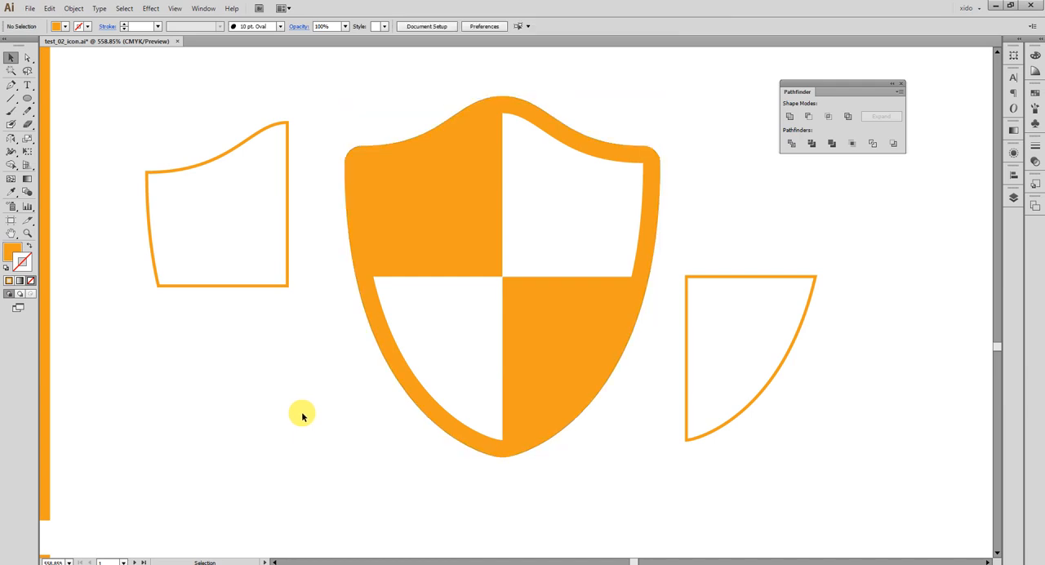
# Examine how the quarters meet at the centre in the blue square reference icon and the orange shield reference.
pyautogui.hotkey('ctrl', '-')
pyautogui.hotkey('ctrl', '-')
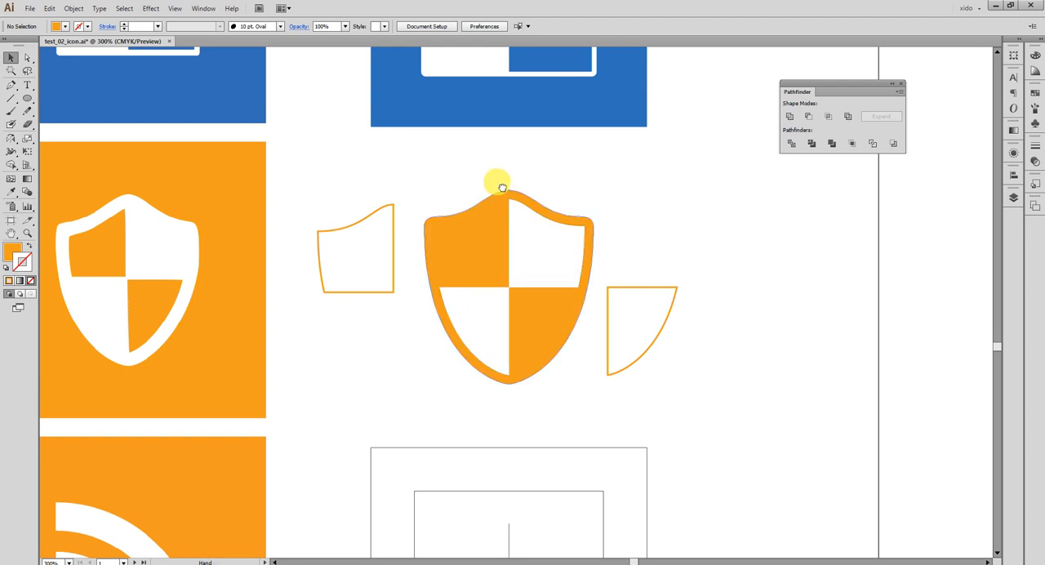
pyautogui.moveTo(497, 180); pyautogui.dragTo(620, 394)
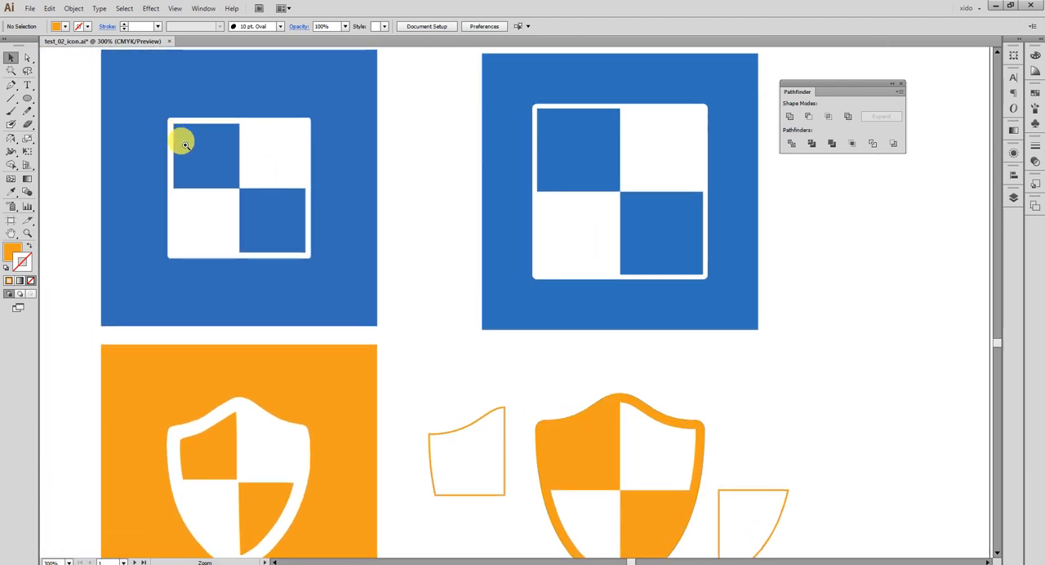
pyautogui.moveTo(182, 140); pyautogui.dragTo(314, 235)
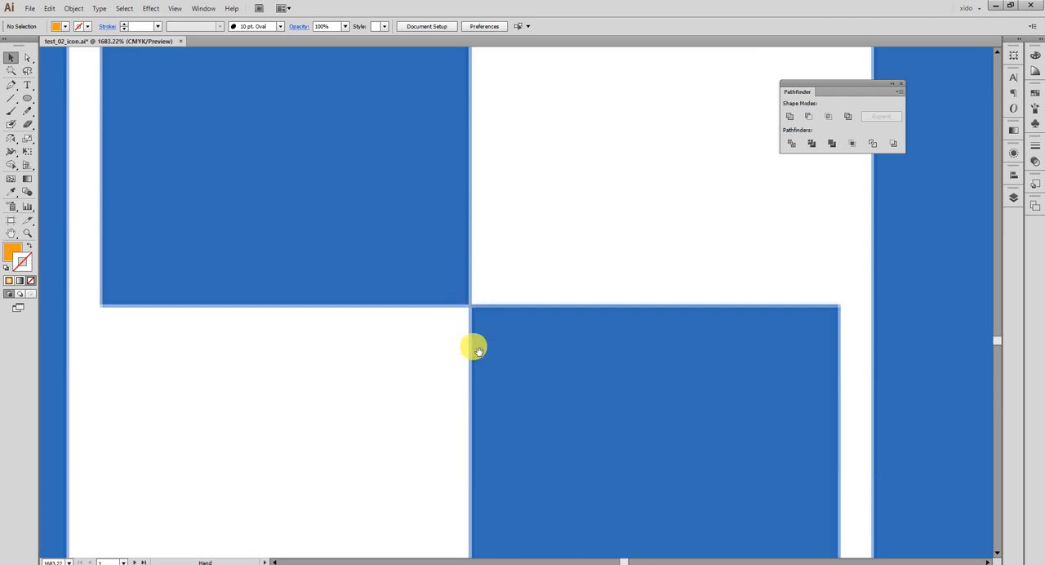
pyautogui.hotkey('ctrl', '-')
pyautogui.hotkey('ctrl', '-')
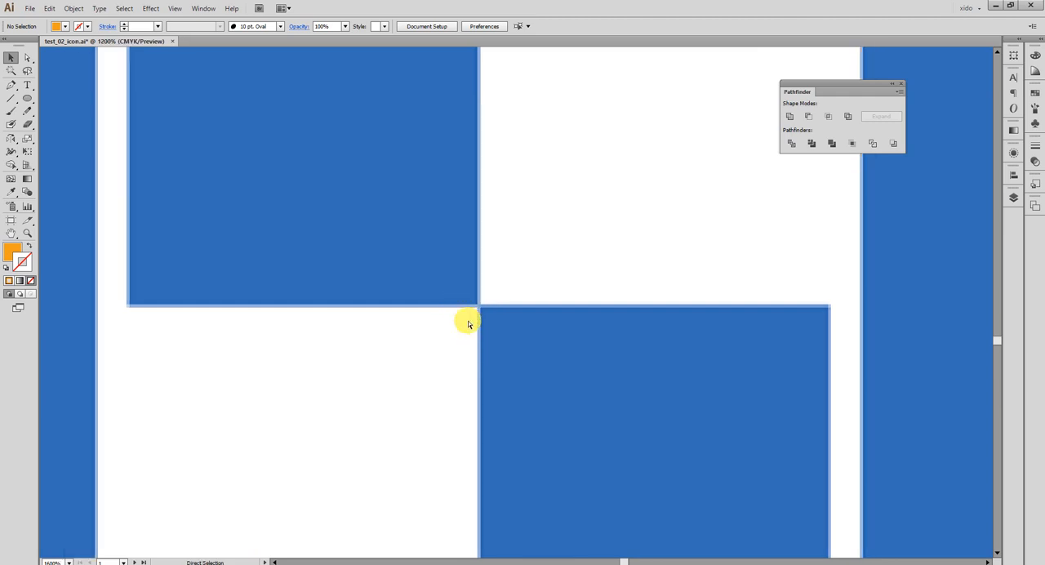
pyautogui.hotkey('ctrl', '-')
pyautogui.hotkey('ctrl', '-')
pyautogui.scroll(-10, 482, 323)
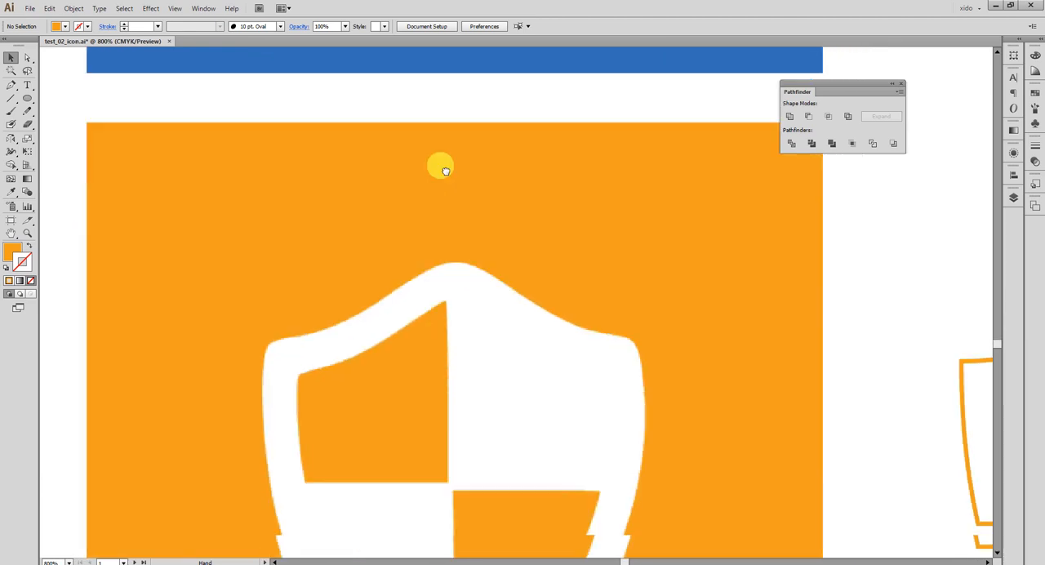
pyautogui.scroll(-3, 445, 171)
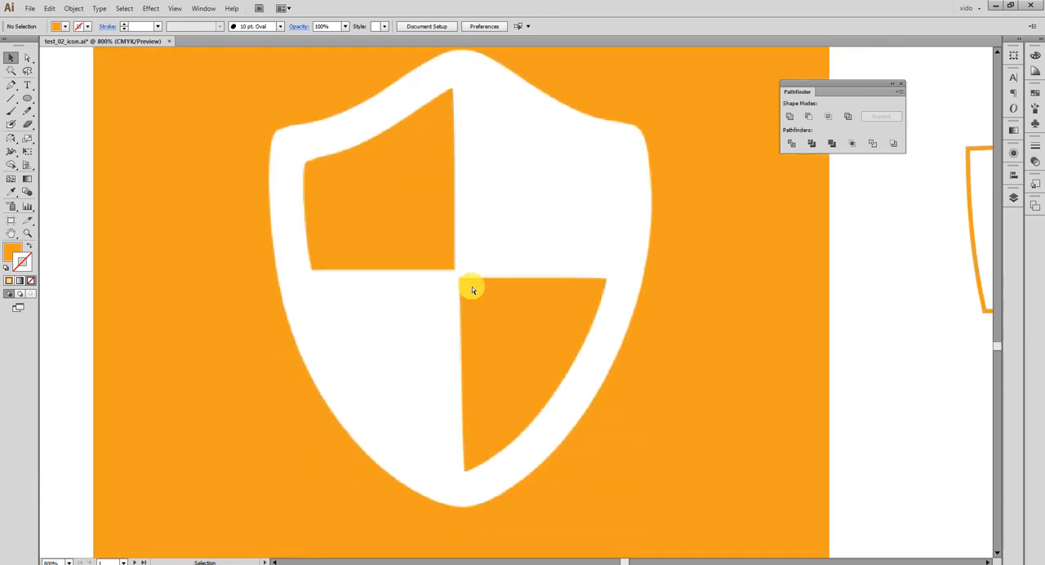
pyautogui.hotkey('ctrl', '-')
pyautogui.moveTo(732, 304); pyautogui.dragTo(252, 283)
# Recolor the shield's two white quarters pink with magenta at 79%.
pyautogui.moveTo(316, 116); pyautogui.dragTo(756, 480)
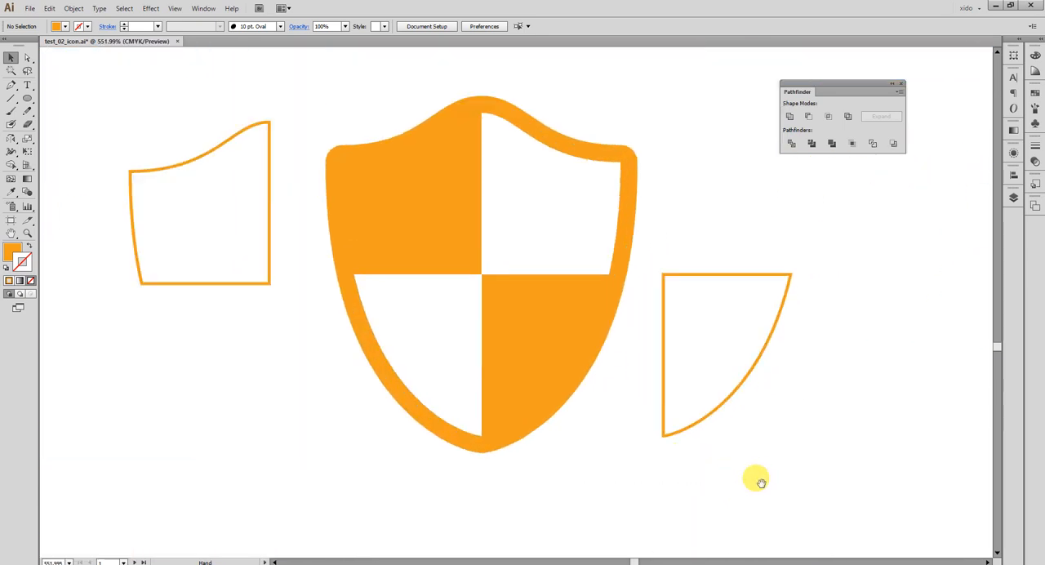
pyautogui.click(460, 306)
pyautogui.keyDown('shift'); pyautogui.click(548, 214); pyautogui.keyUp('shift')
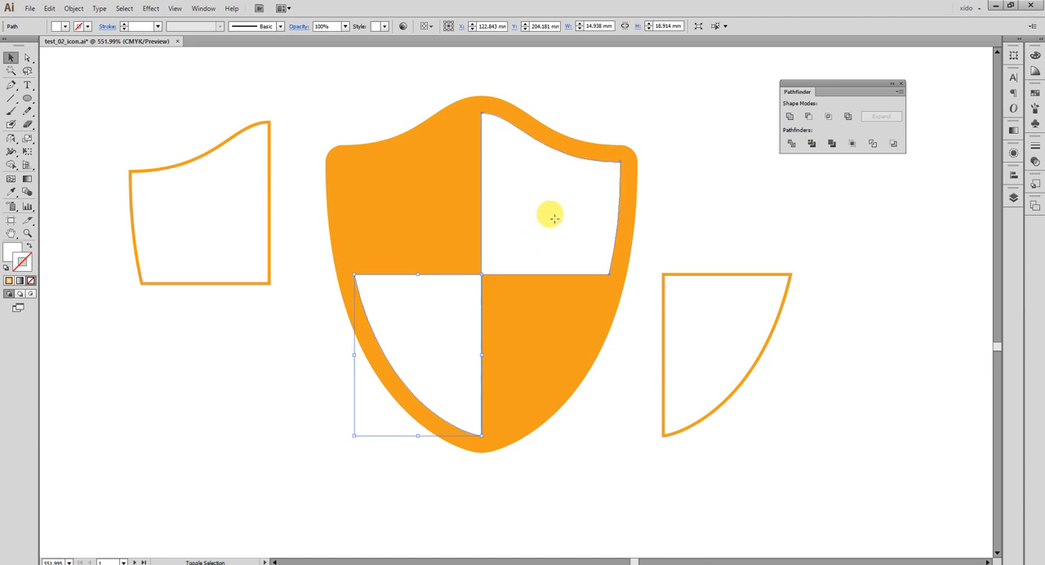
pyautogui.click(1035, 55)
pyautogui.moveTo(984, 76); pyautogui.dragTo(981, 75)
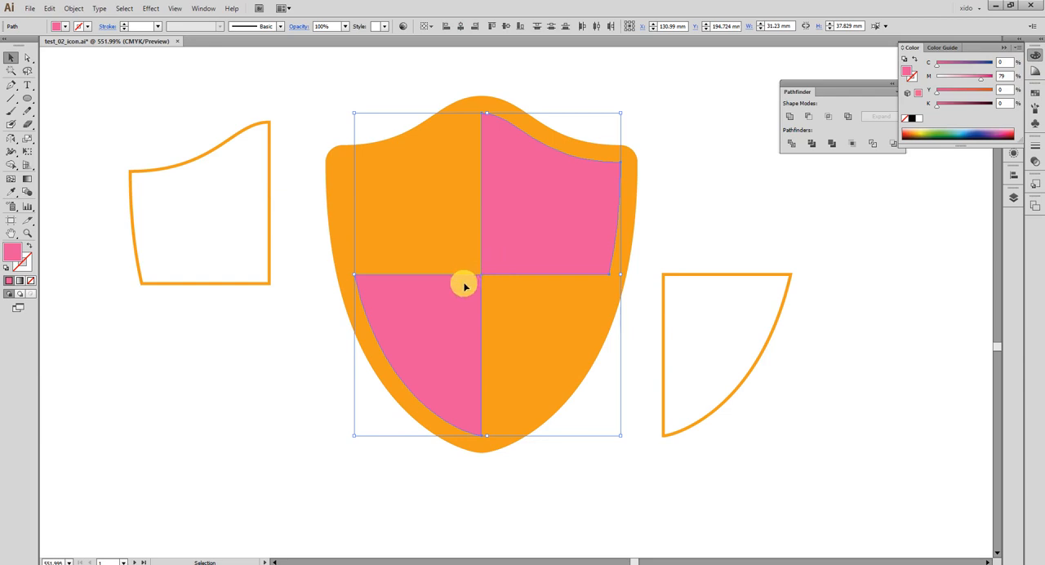
# Offset the paths of the shield's two pink quarters outward by 0.3 mm with miter joins.
pyautogui.click(73, 9)
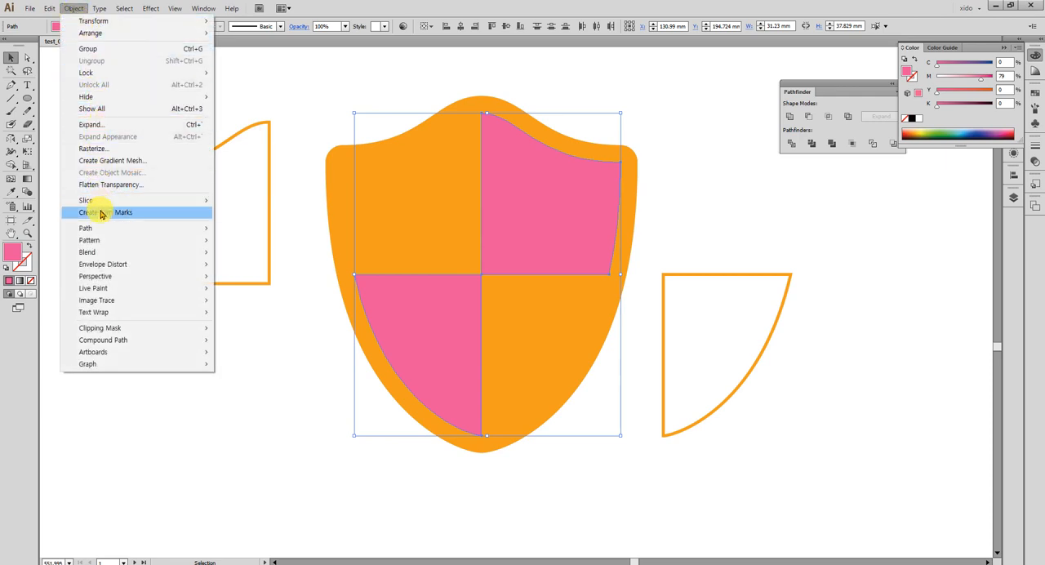
pyautogui.moveTo(154, 229)
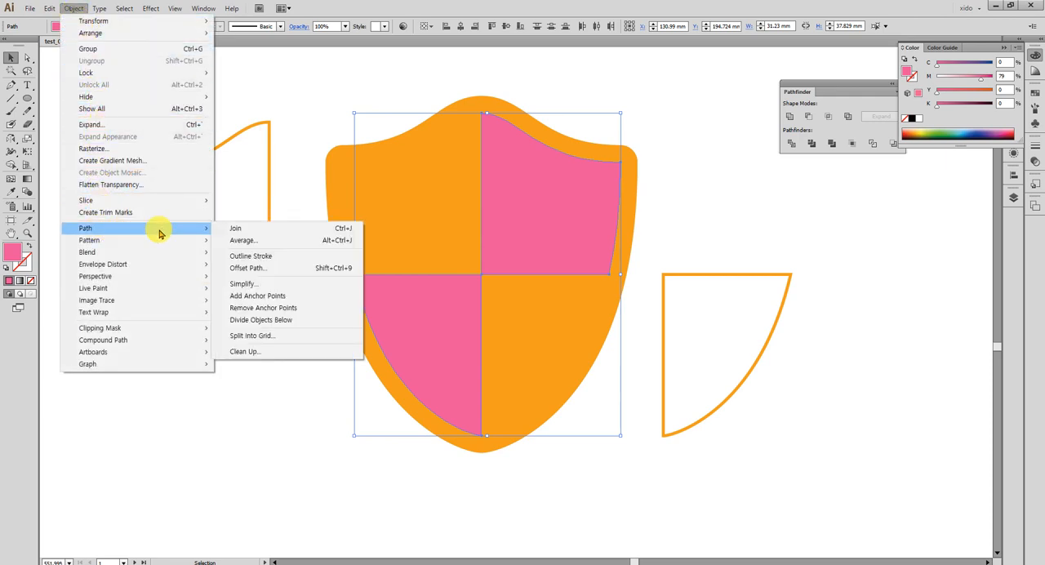
pyautogui.click(295, 272)
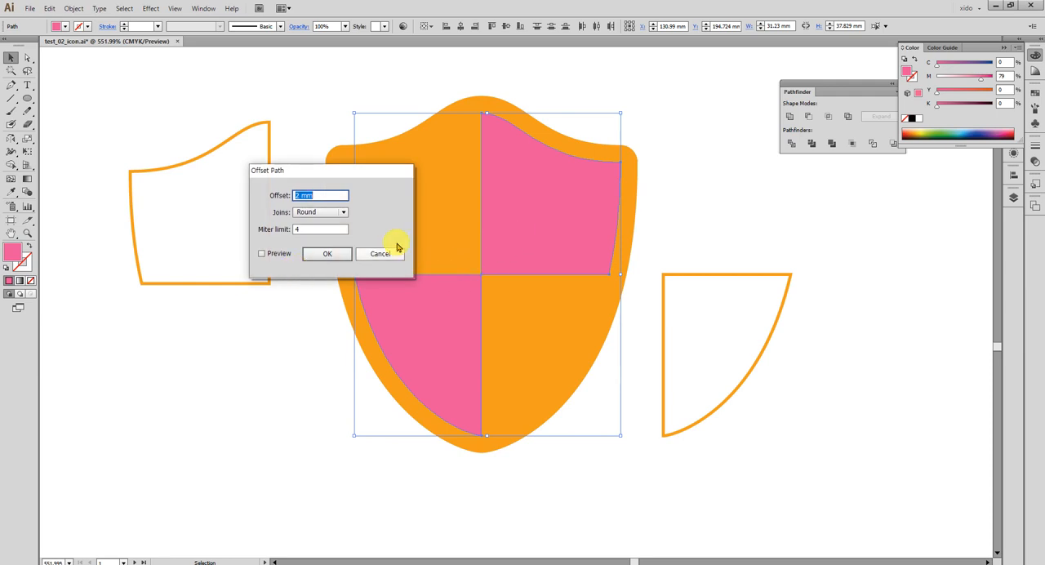
pyautogui.write('0.5')
pyautogui.click(269, 254)
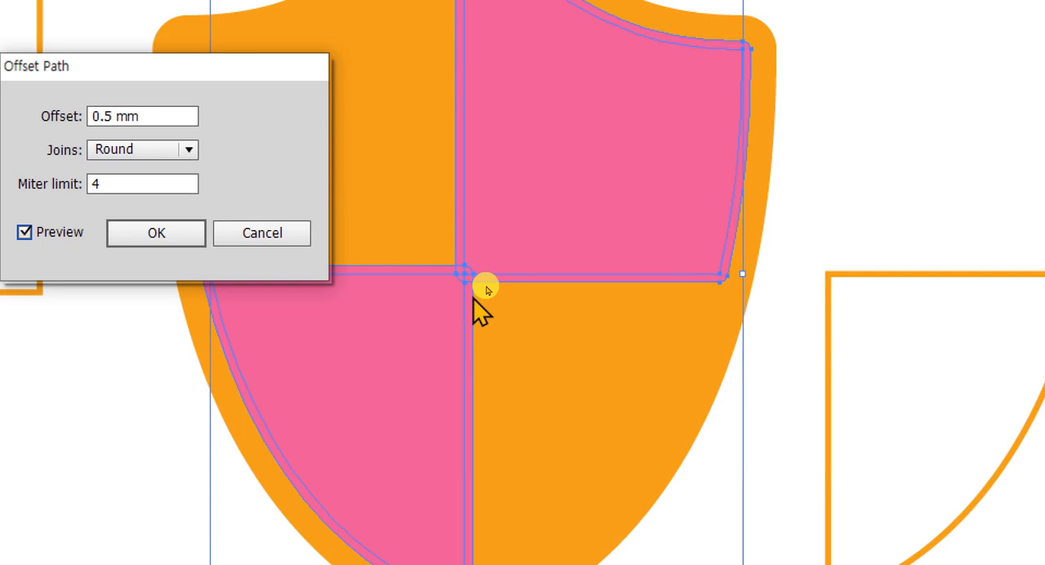
pyautogui.click(157, 151)
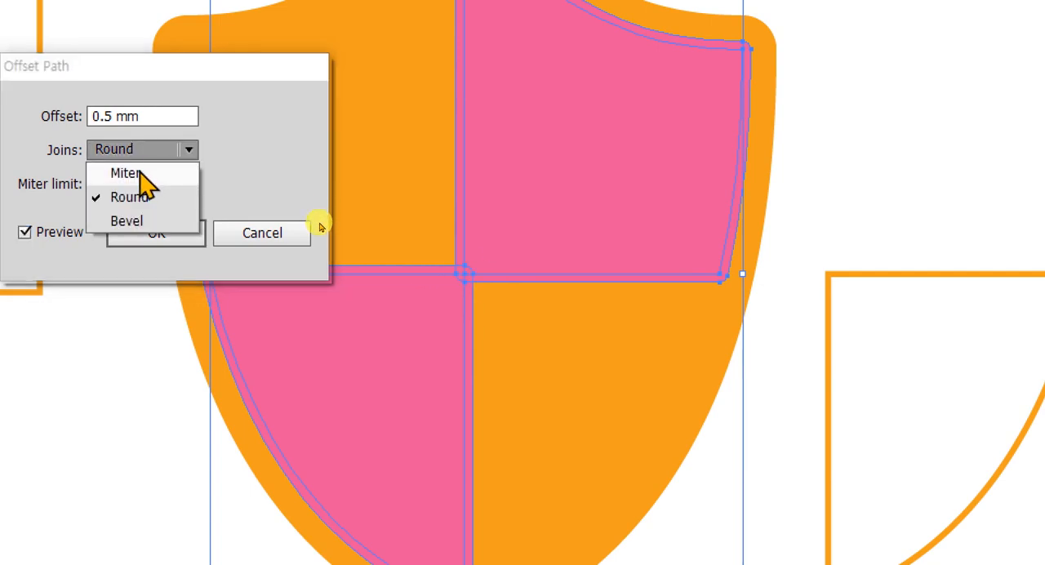
pyautogui.click(140, 174)
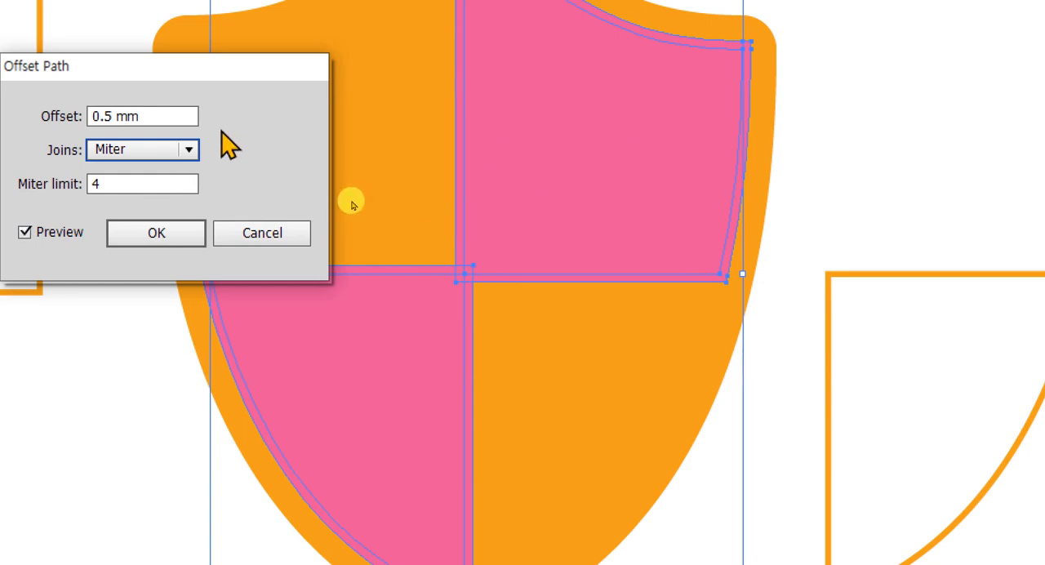
pyautogui.click(182, 120)
pyautogui.write('0.3')
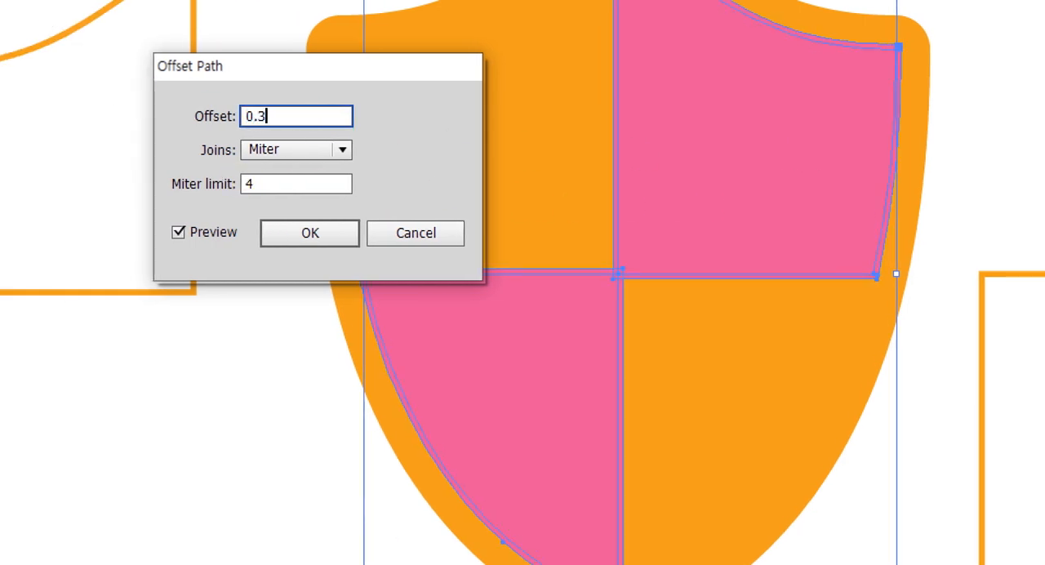
pyautogui.click(344, 241)
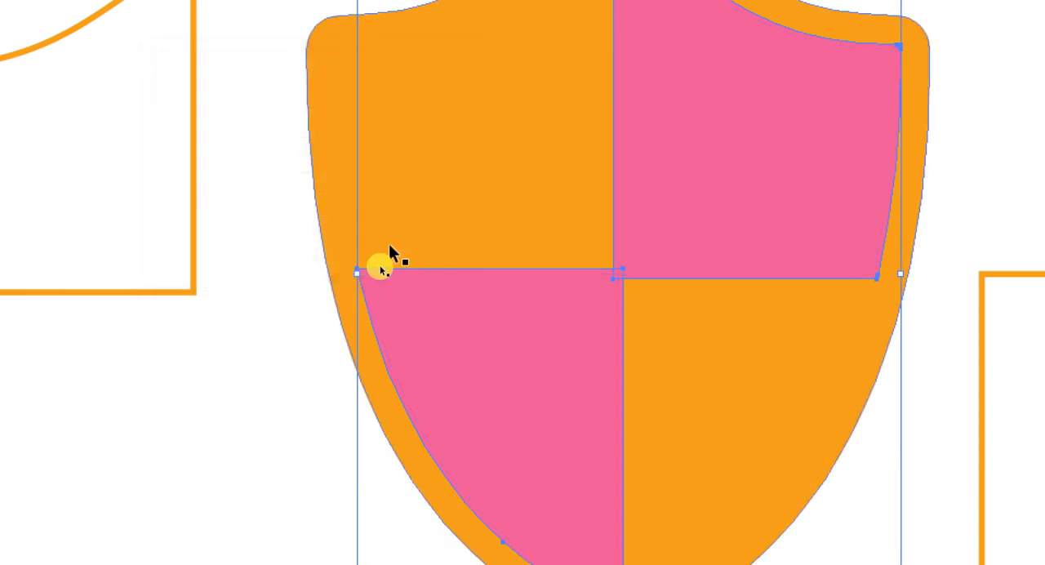
# Unite the original and offset pink quarters into one shape that overlaps at the shield's centre.
pyautogui.press('a')
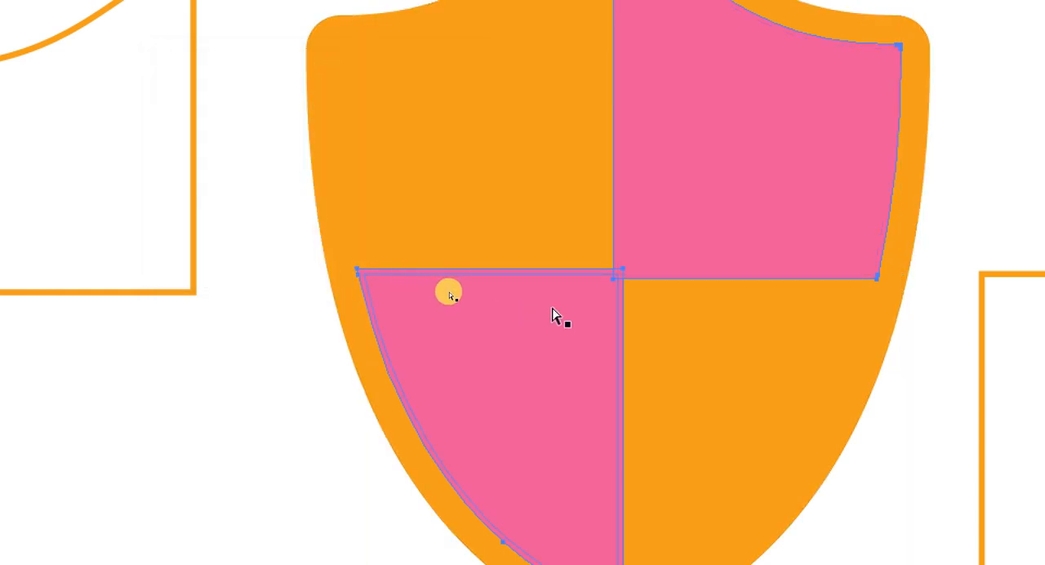
pyautogui.press('v')
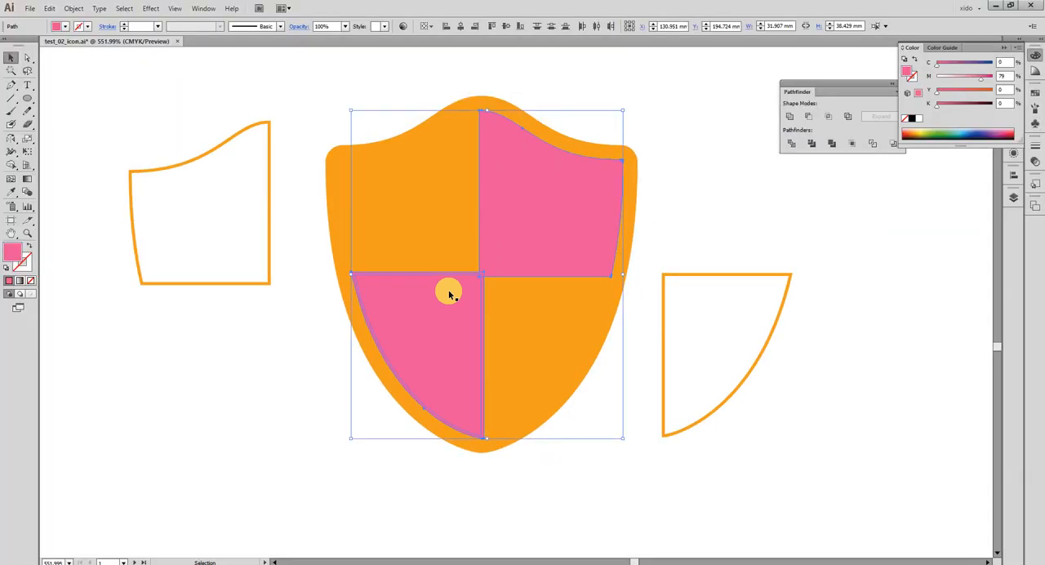
pyautogui.moveTo(616, 444); pyautogui.dragTo(437, 214)
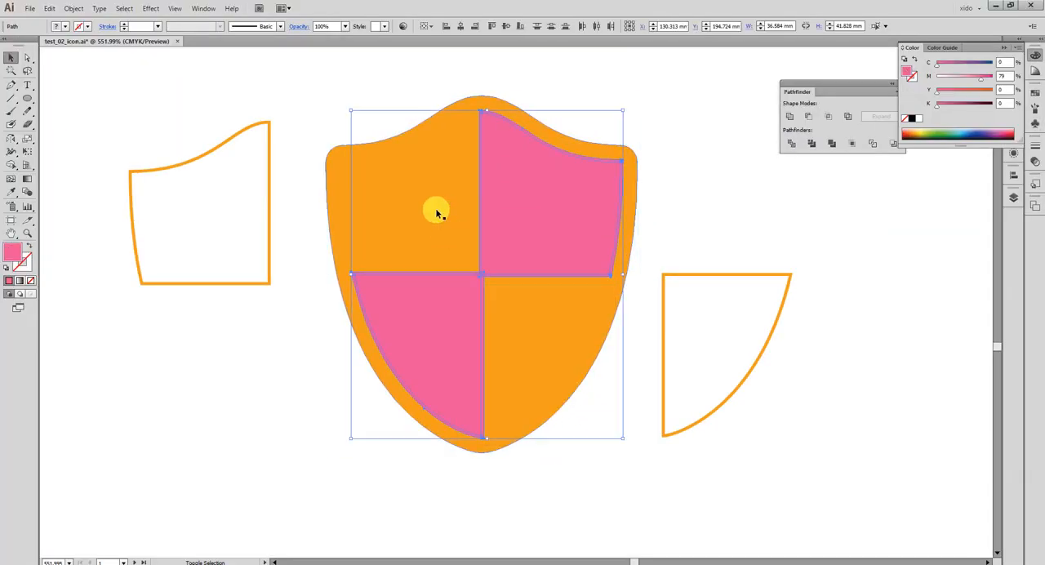
pyautogui.click(790, 116)
# Divide the orange shield with the merged pink shape using the Pathfinder.
pyautogui.press('a')
pyautogui.hotkey('ctrl', '-')
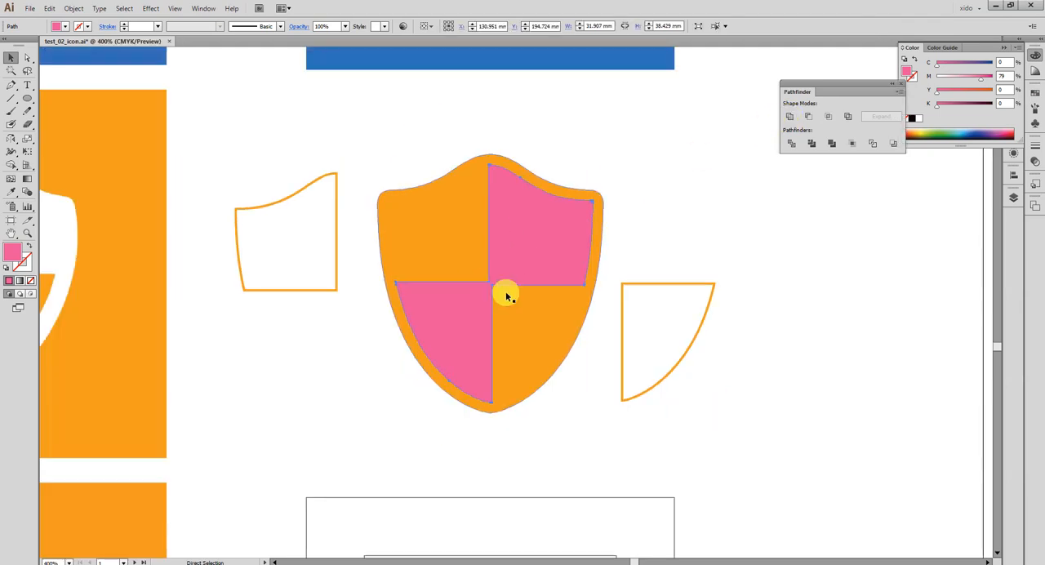
pyautogui.moveTo(350, 298); pyautogui.dragTo(592, 286)
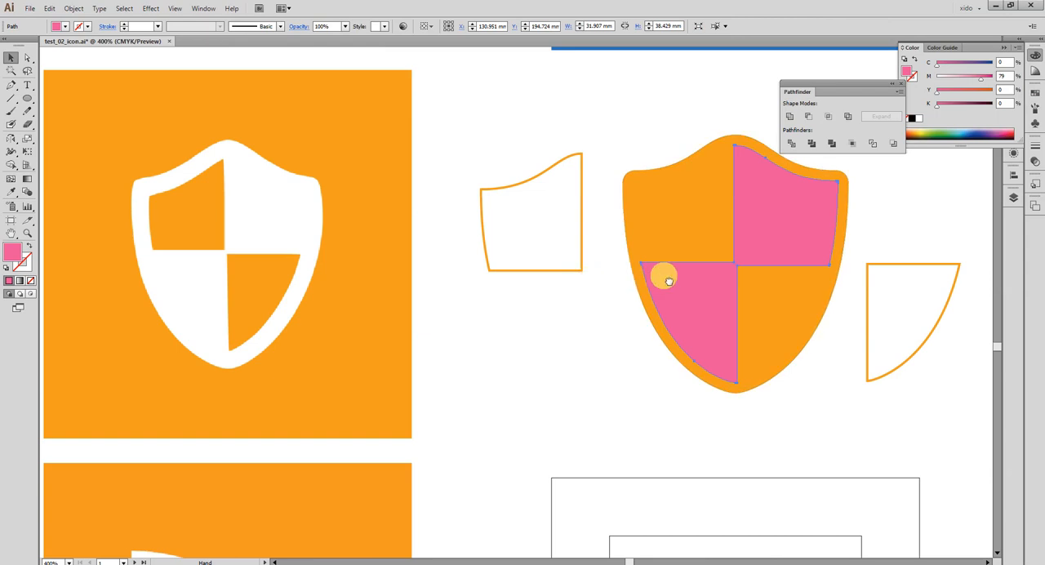
pyautogui.moveTo(663, 272); pyautogui.dragTo(620, 271)
pyautogui.click(623, 207)
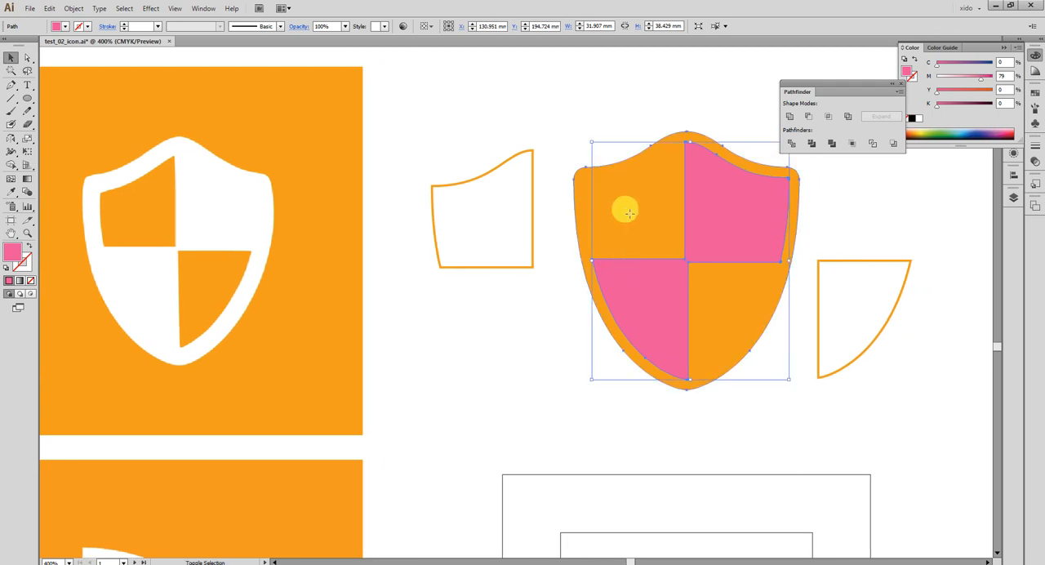
pyautogui.click(788, 145)
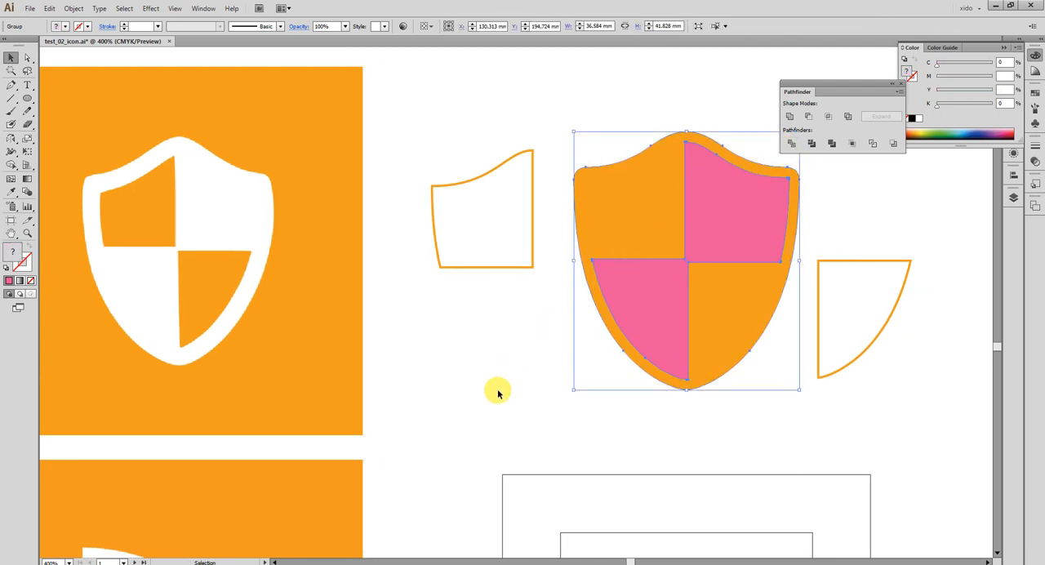
# Ungroup the divided shield and delete the pink pieces.
pyautogui.click(645, 312)
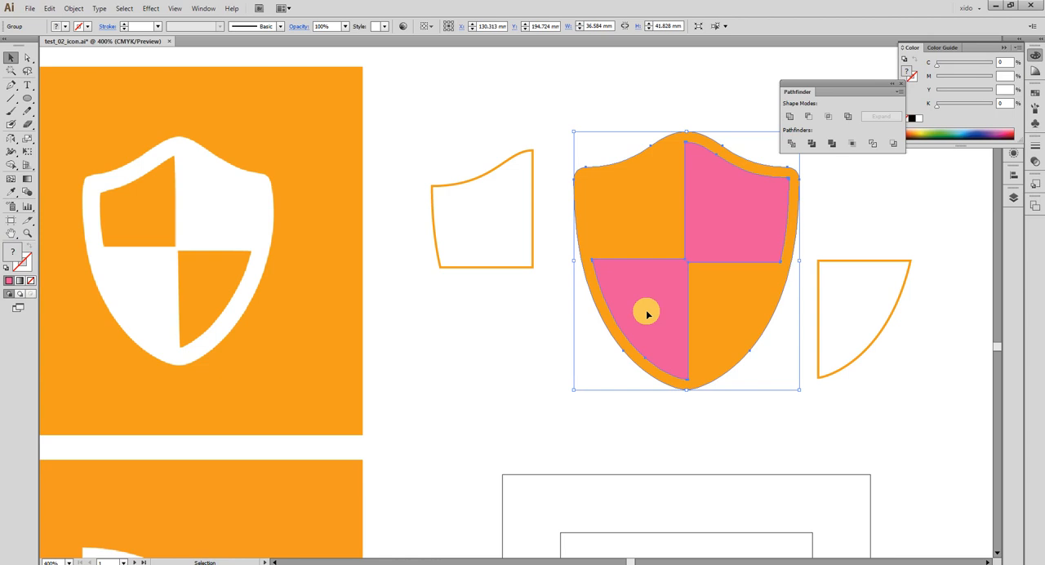
pyautogui.hotkey('ctrl', 'shift', 'g')
pyautogui.click(578, 346)
pyautogui.click(642, 316)
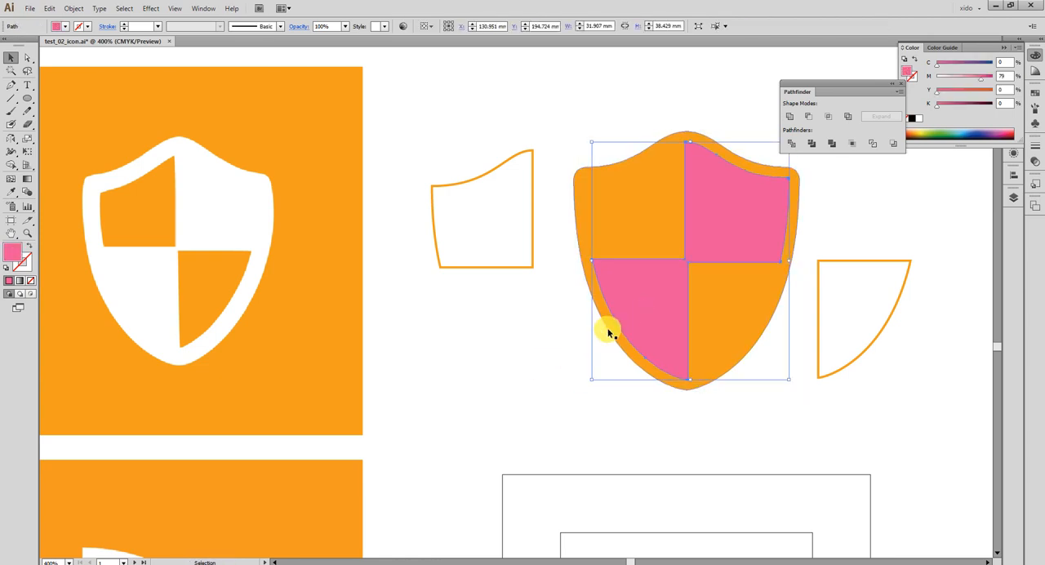
pyautogui.press('Delete')
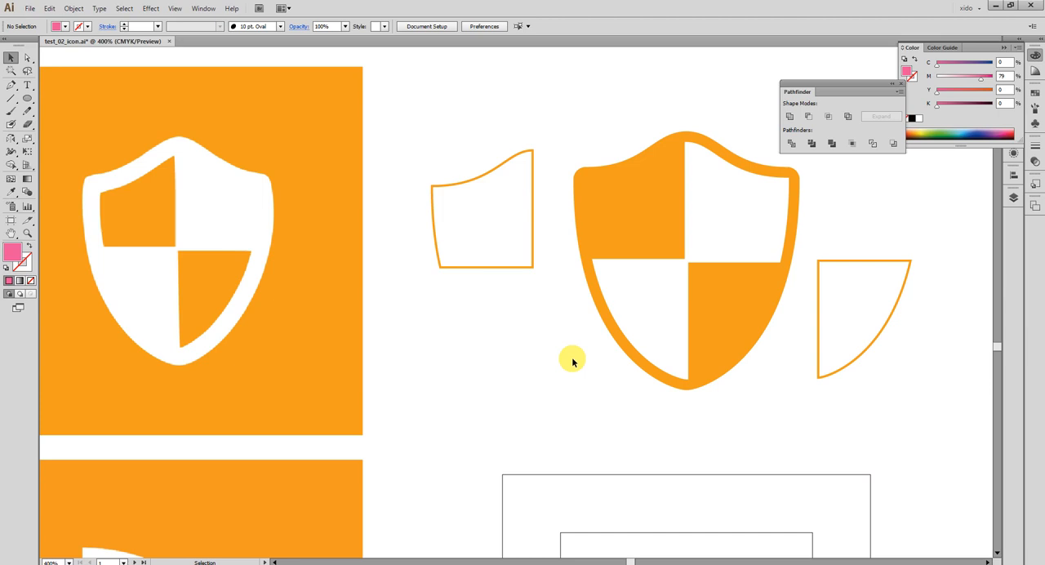
# Delete the two leftover orange quarter outlines on either side of the shield.
pyautogui.click(626, 205)
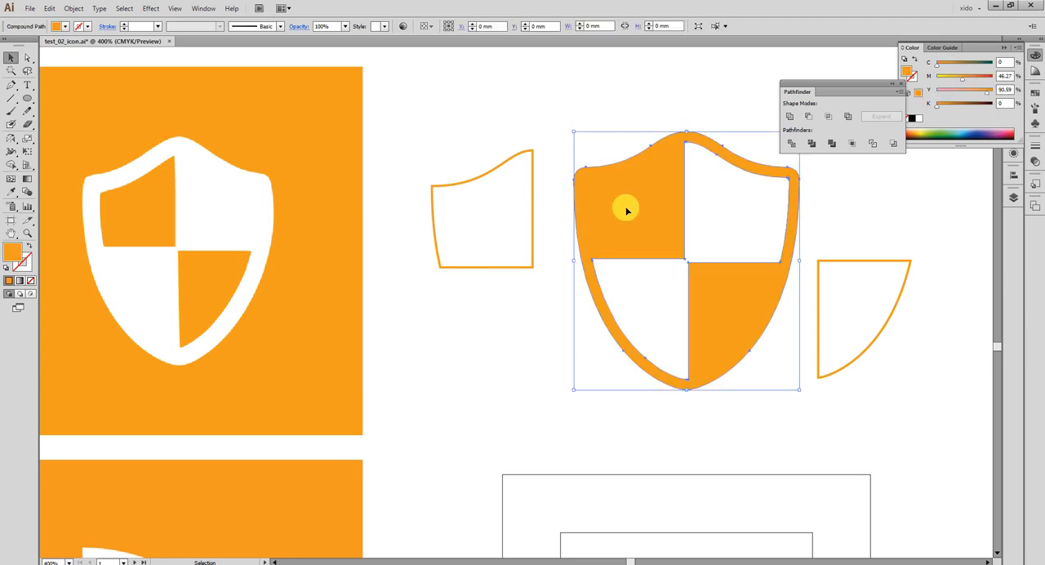
pyautogui.click(496, 209)
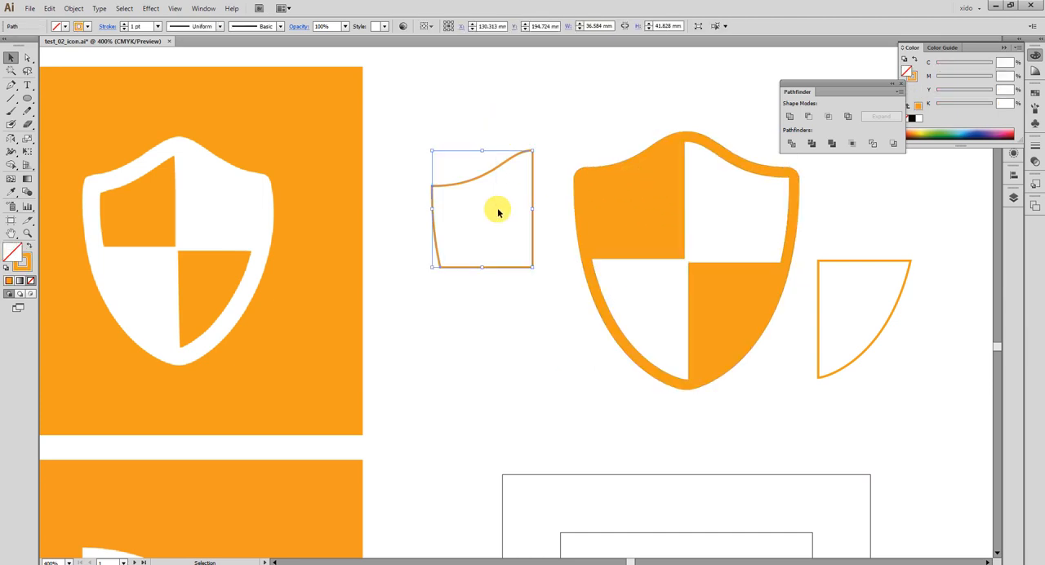
pyautogui.press('Delete')
pyautogui.click(873, 345)
pyautogui.press('Delete')
# Place a copy of the blue background square from the icon above behind the orange shield.
pyautogui.hotkey('ctrl', '-')
pyautogui.hotkey('ctrl', '-')
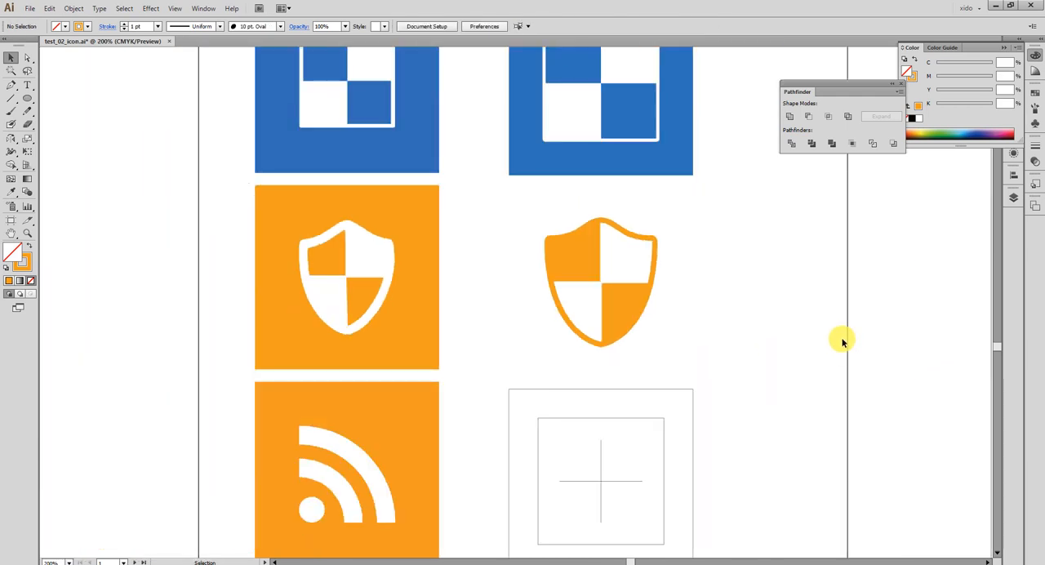
pyautogui.hscroll(2, 840, 338)
pyautogui.click(591, 166)
pyautogui.moveTo(591, 166); pyautogui.dragTo(582, 335)
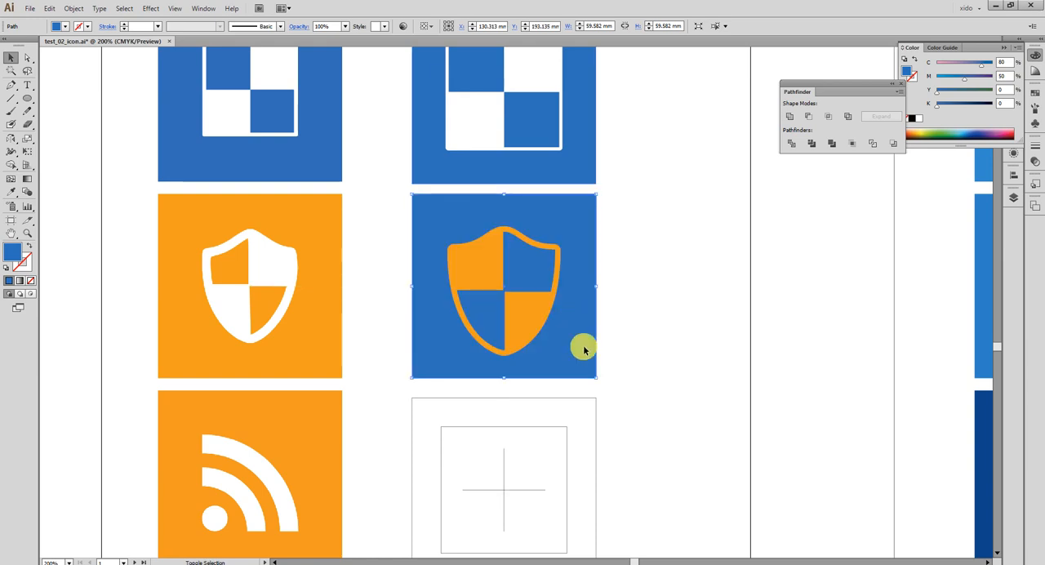
# Recolor the shield white by sampling the blank artboard with the Eyedropper.
pyautogui.click(530, 313)
pyautogui.press('i')
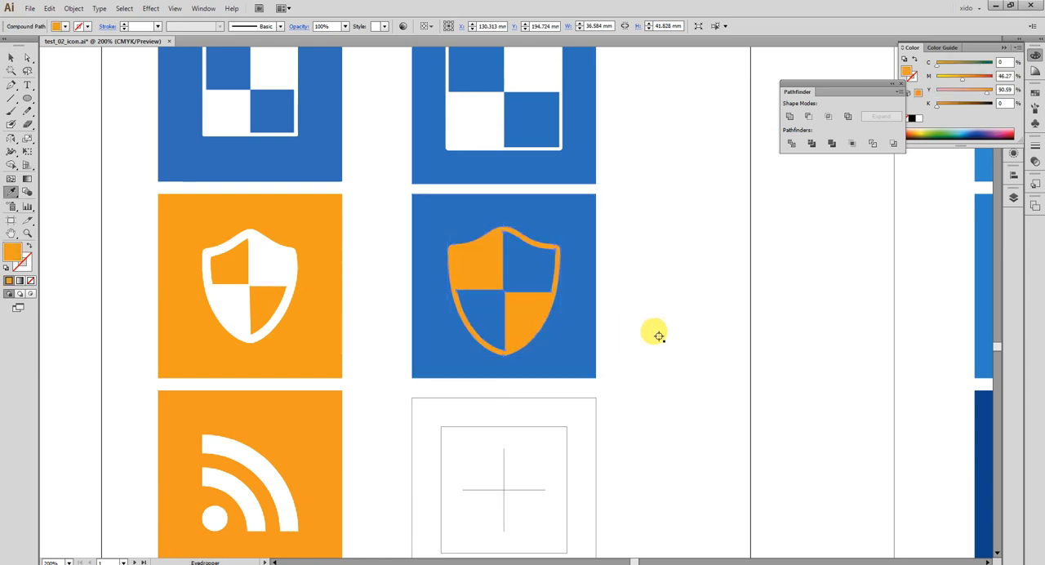
pyautogui.click(658, 335)
pyautogui.press('v')
pyautogui.click(609, 367)
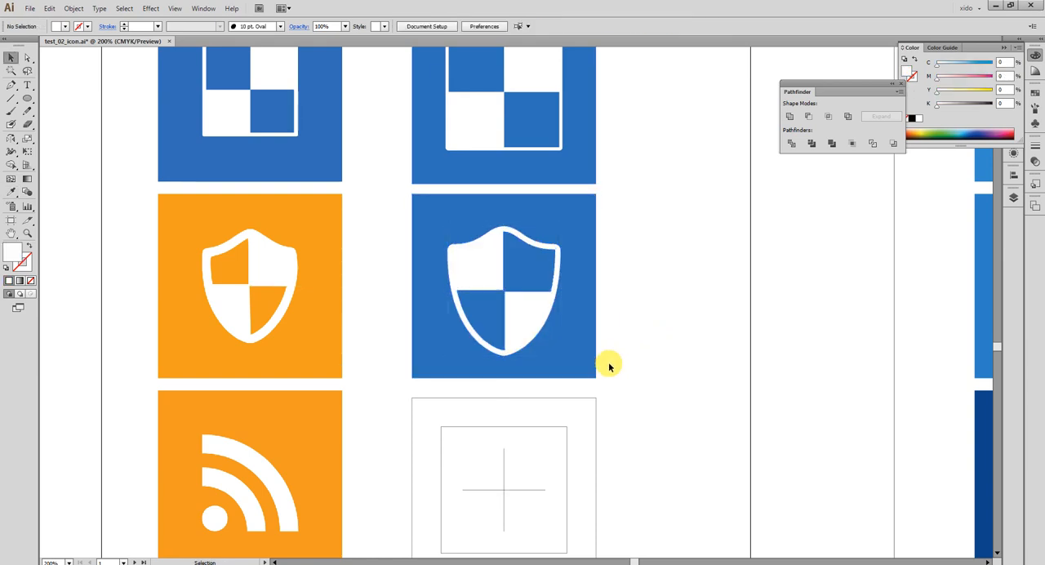
# Check the shield's paths in outline view and compare the coloured icon with the ones above it.
pyautogui.hotkey('ctrl', 'y')
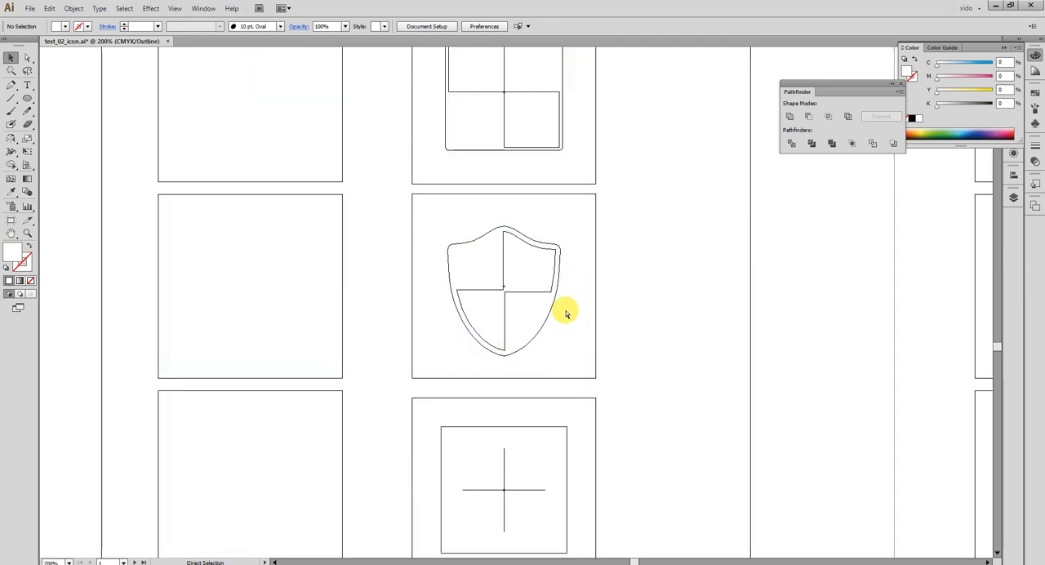
pyautogui.hotkey('ctrl', 'y')
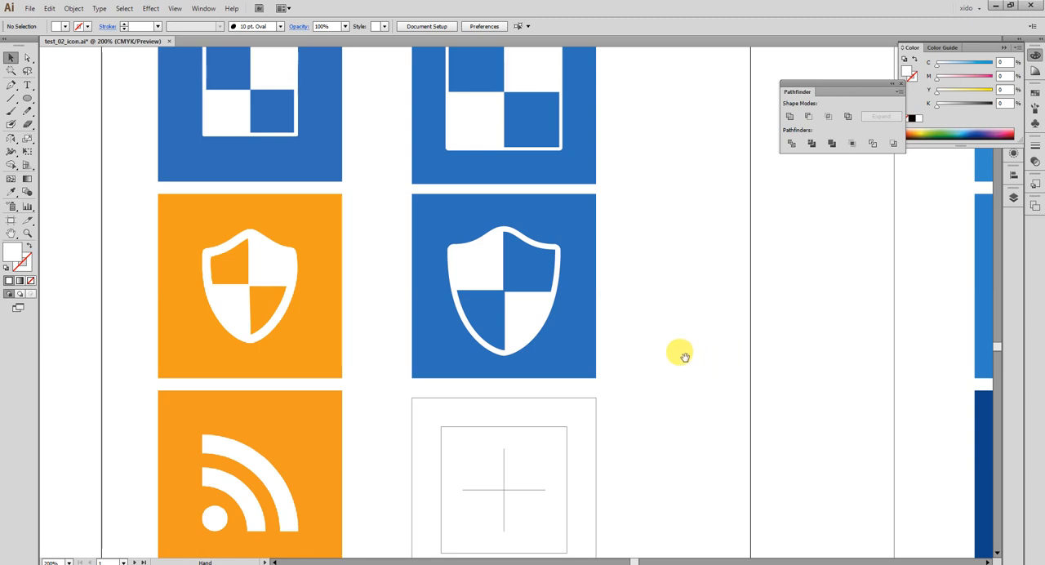
pyautogui.press('space')
pyautogui.moveTo(603, 226); pyautogui.dragTo(616, 422)
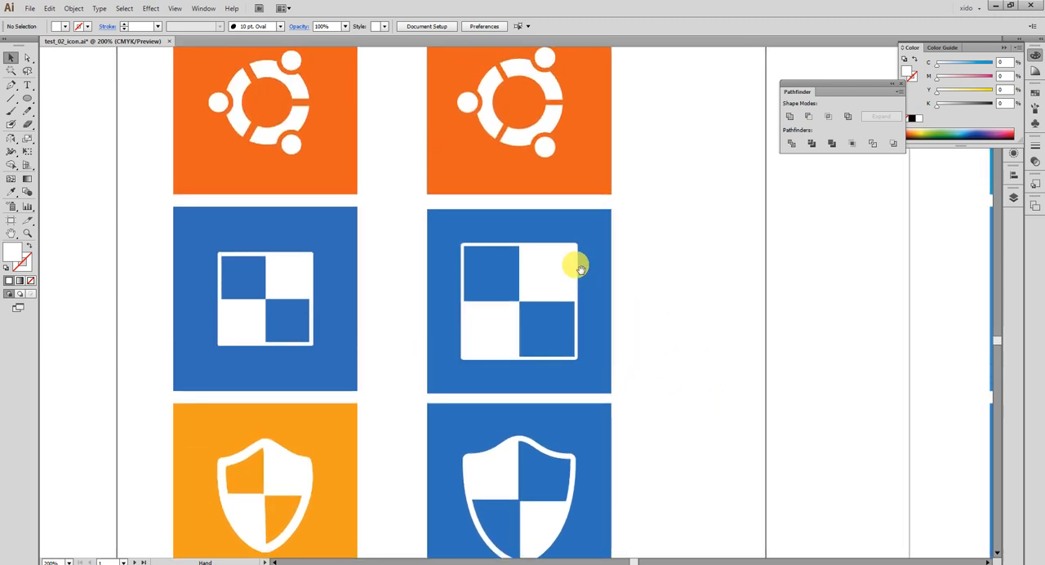
pyautogui.moveTo(563, 443); pyautogui.dragTo(662, 233)
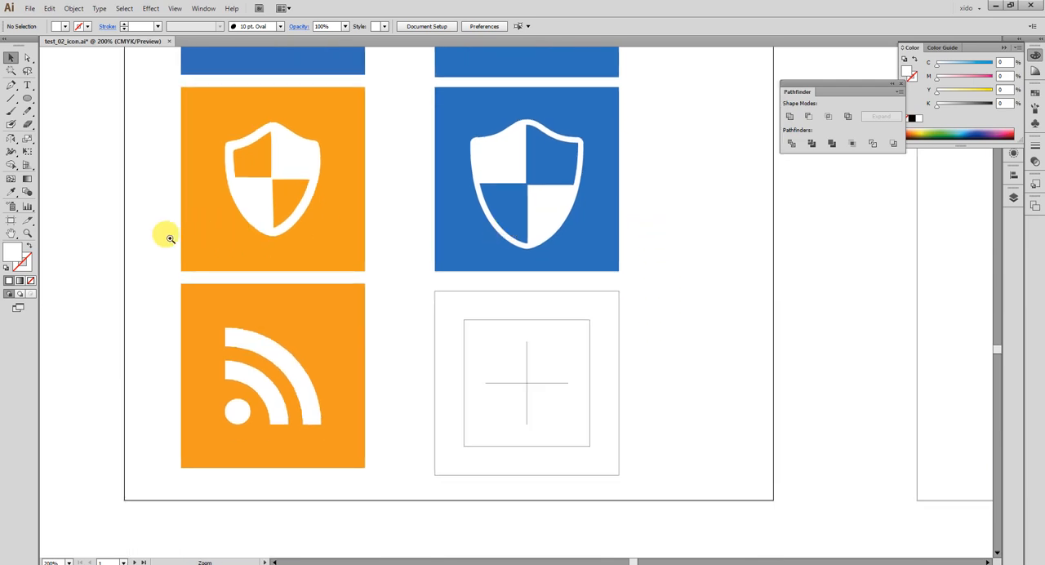
# Frame the orange RSS reference and its empty guide square, collapsing the Color panel and moving the Pathfinder panel aside.
pyautogui.hotkey('ctrl', 'space')
pyautogui.moveTo(167, 235); pyautogui.dragTo(710, 517)
pyautogui.moveTo(641, 460); pyautogui.dragTo(688, 450)
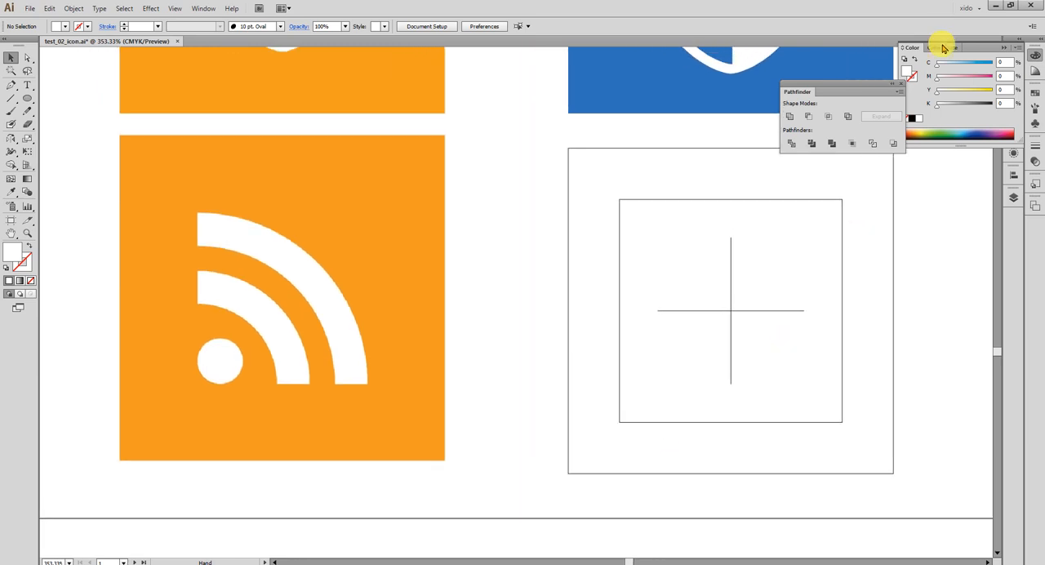
pyautogui.click(1023, 53)
pyautogui.moveTo(856, 90); pyautogui.dragTo(961, 83)
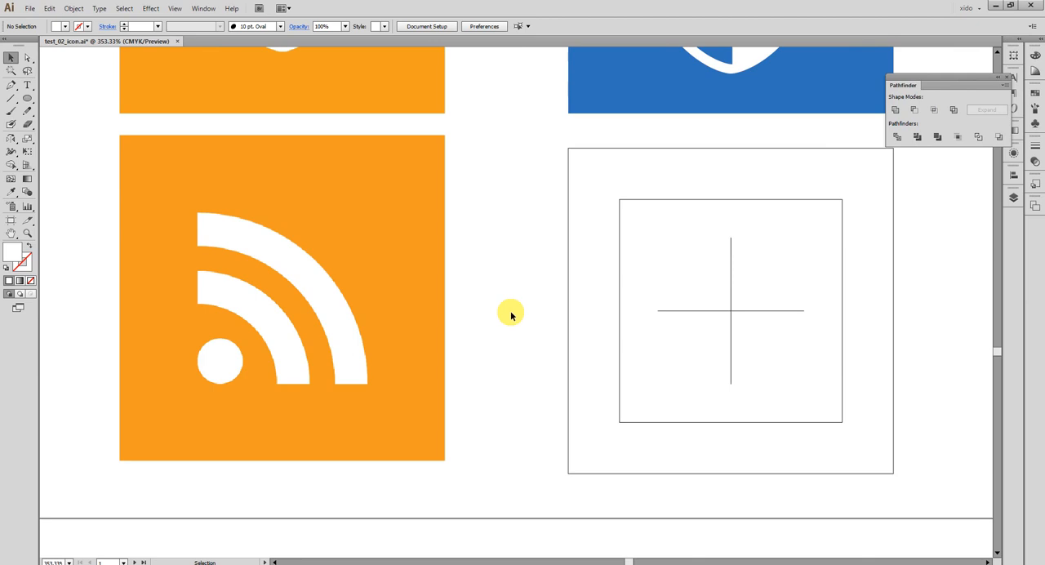
pyautogui.moveTo(604, 204); pyautogui.dragTo(485, 186)
pyautogui.hotkey('ctrl', '-')
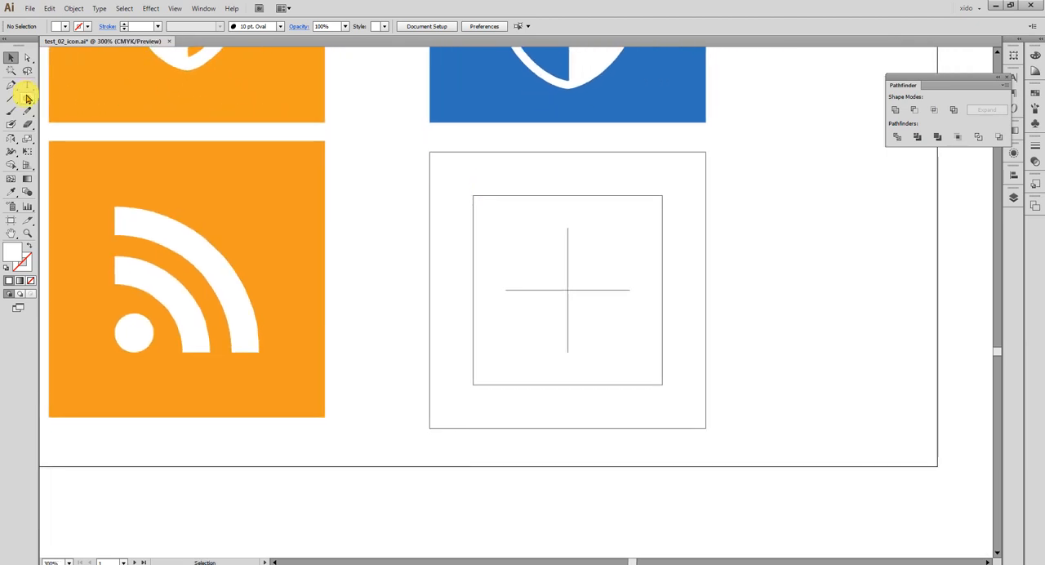
# Draw a circle about 81.6 mm in diameter centred on the inner guide square's lower-left corner, reaching its lower-right corner.
pyautogui.click(27, 98)
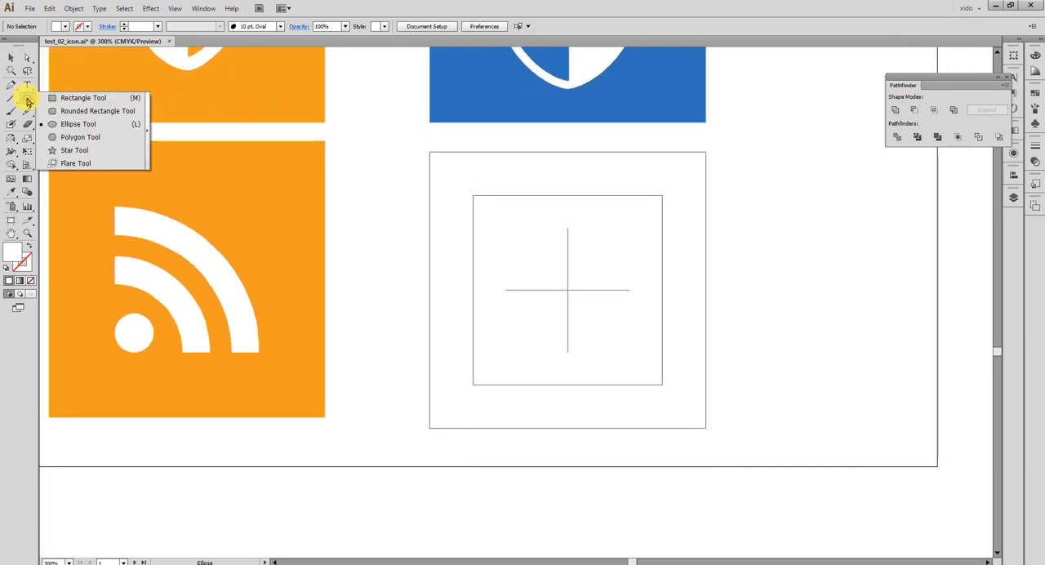
pyautogui.click(102, 125)
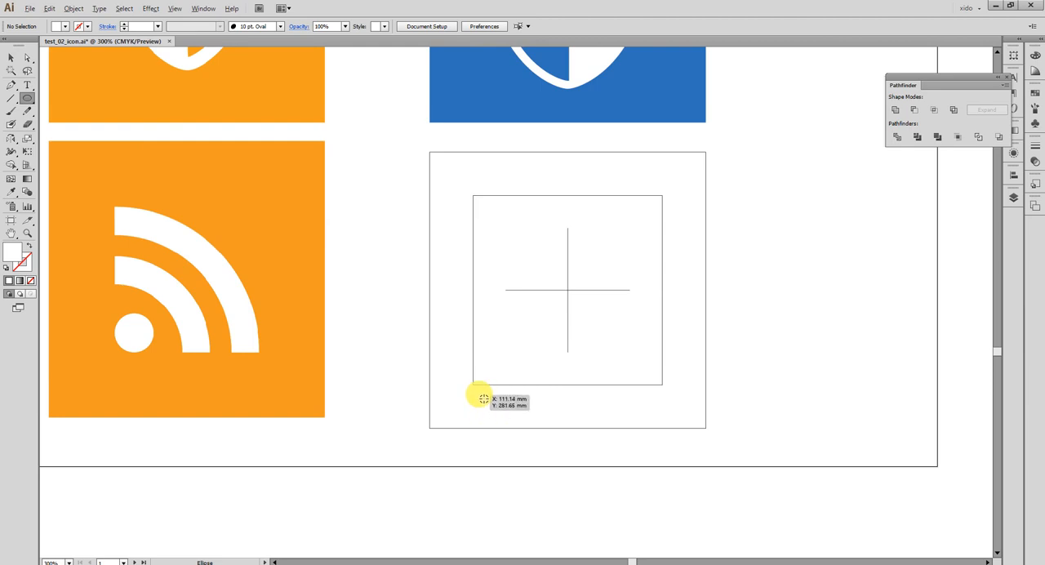
pyautogui.moveTo(476, 387); pyautogui.dragTo(666, 385)
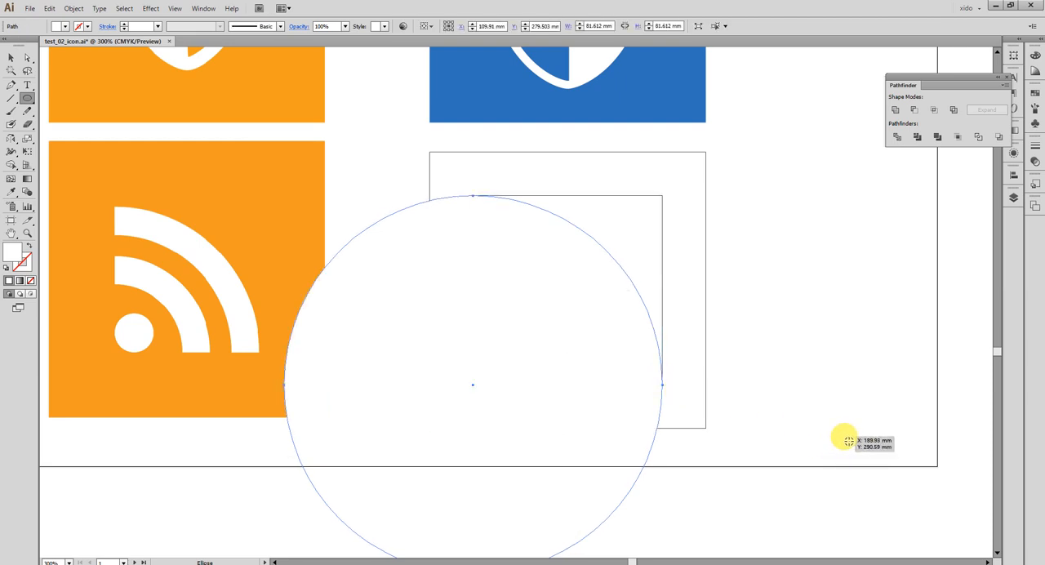
# Sample the orange of the reference RSS icon onto the large circle and make it the stroke with no fill.
pyautogui.press('i')
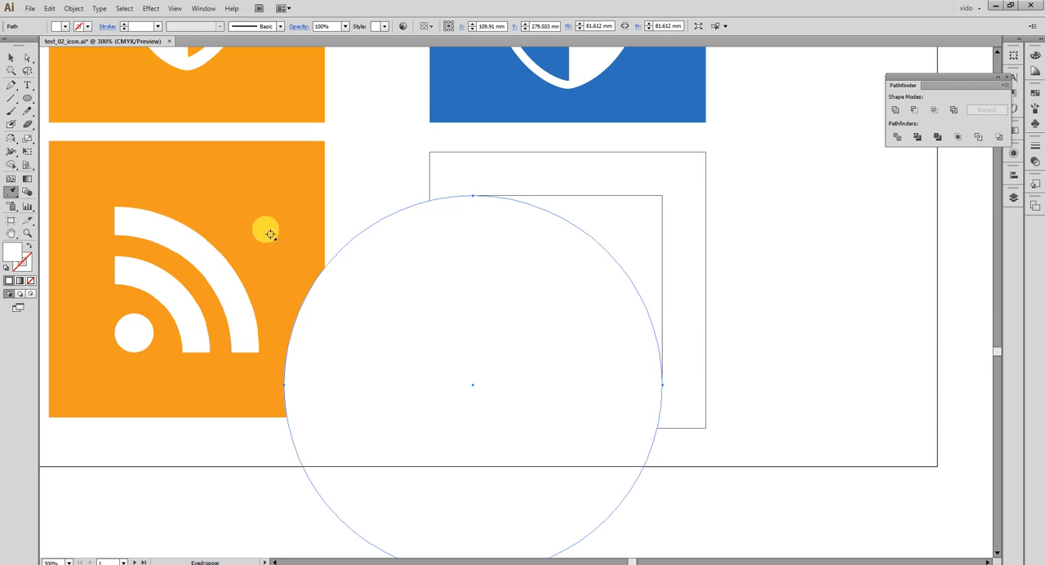
pyautogui.click(271, 234)
pyautogui.press('v')
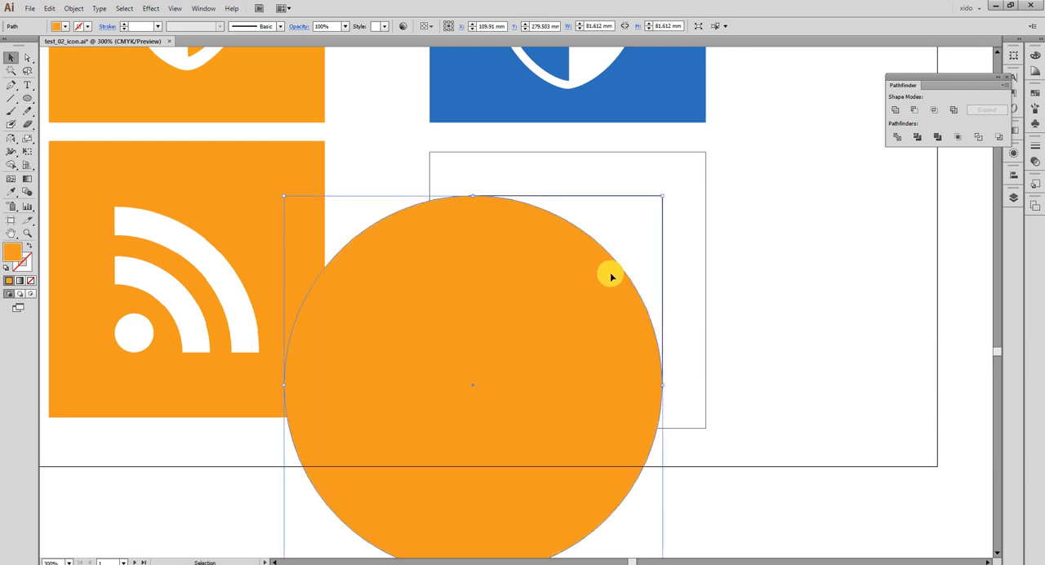
pyautogui.press('x')
pyautogui.hotkey('shift', 'x')
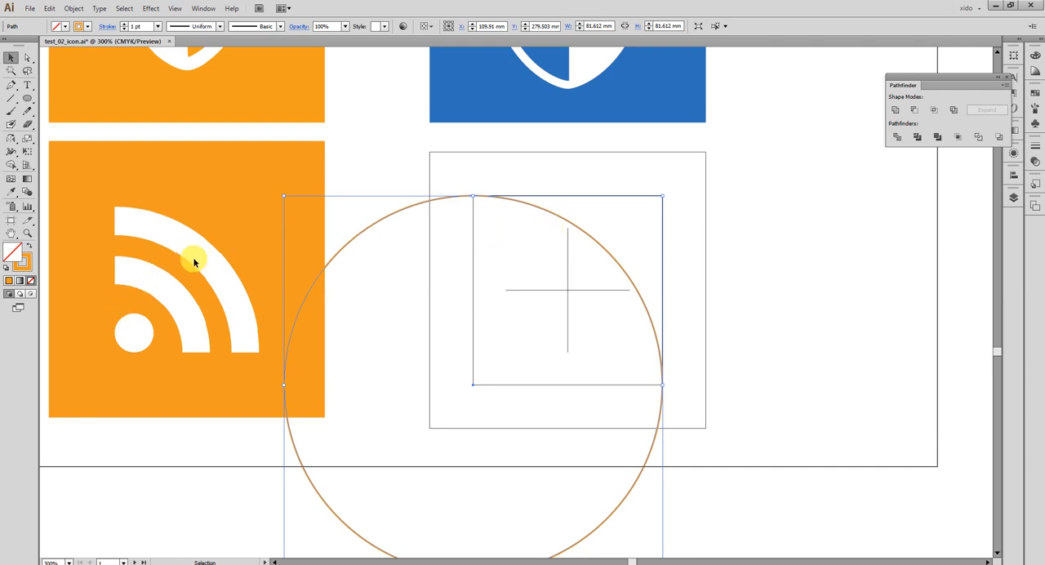
# Offset the large circle's path inward by 7 mm with mitered joins, using the preview to judge the distance.
pyautogui.click(74, 8)
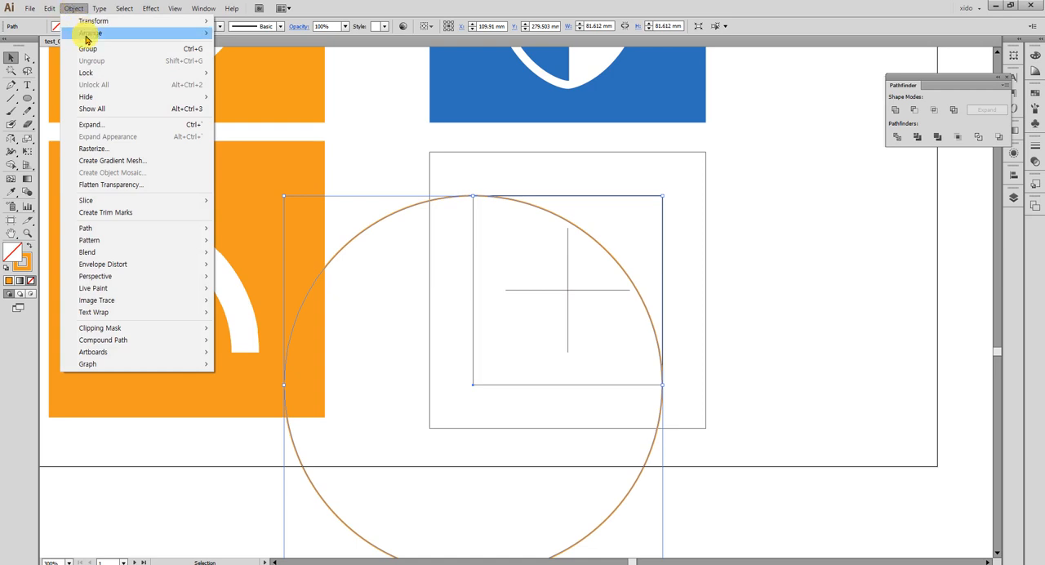
pyautogui.moveTo(110, 228)
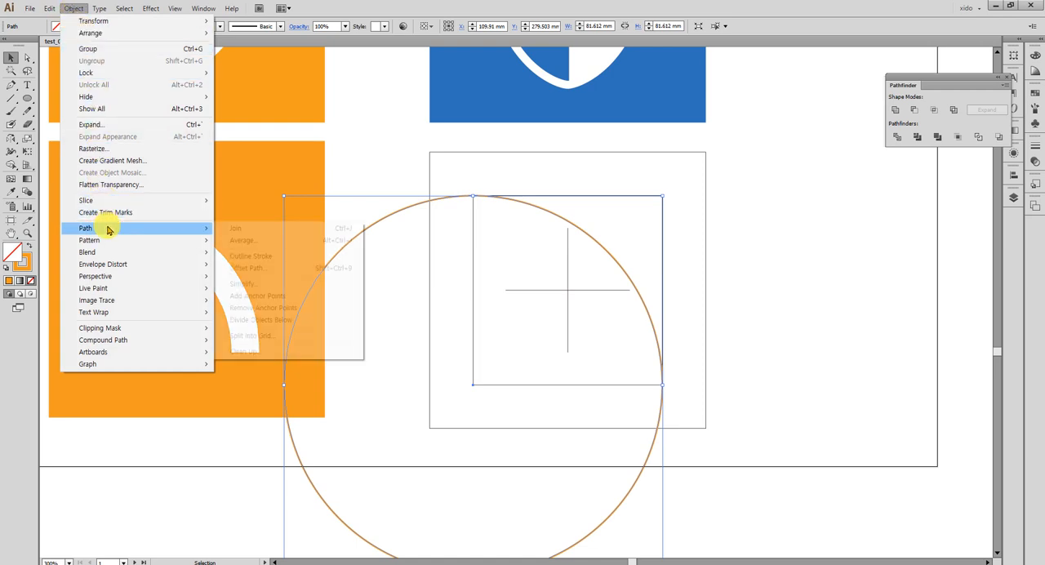
pyautogui.click(249, 268)
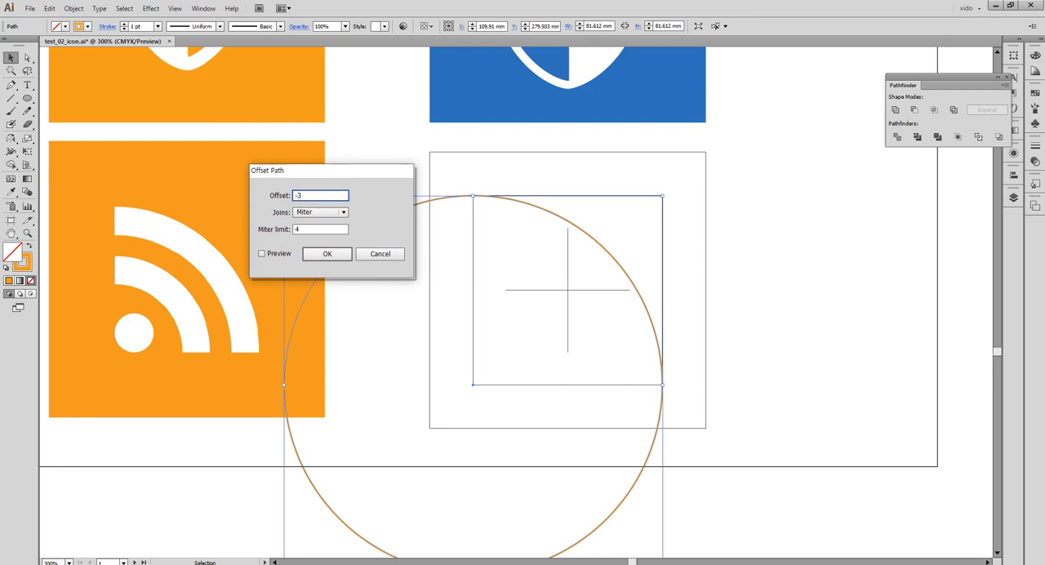
pyautogui.click(273, 254)
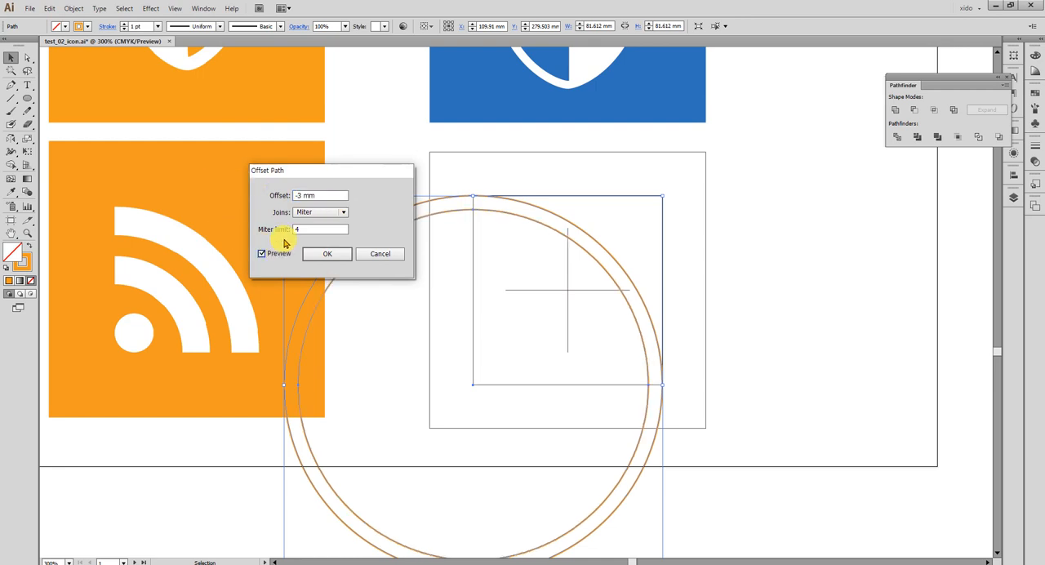
pyautogui.click(327, 197)
pyautogui.press('Down')
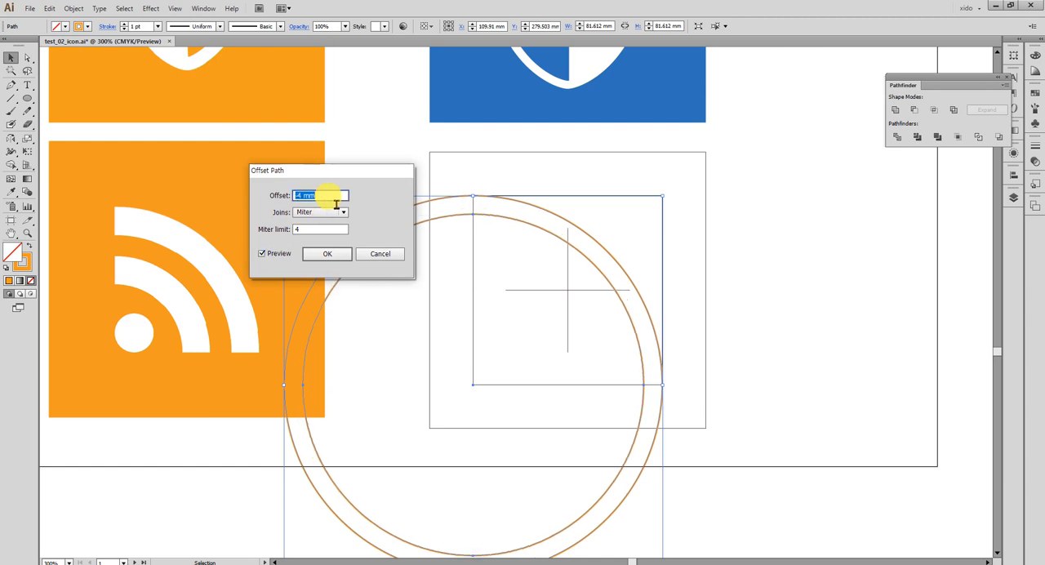
pyautogui.press('Down')
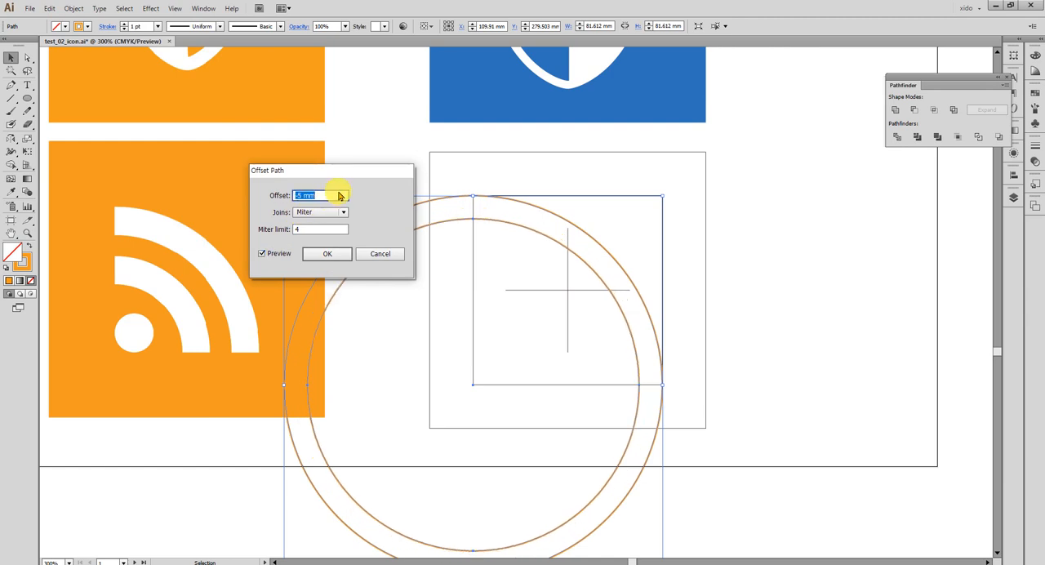
pyautogui.press('Down')
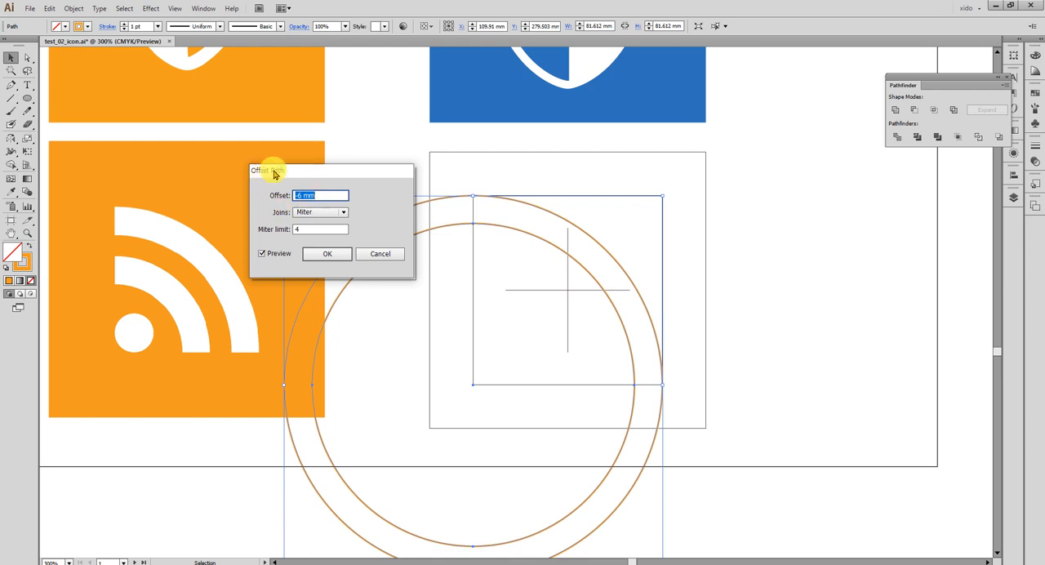
pyautogui.press('Down')
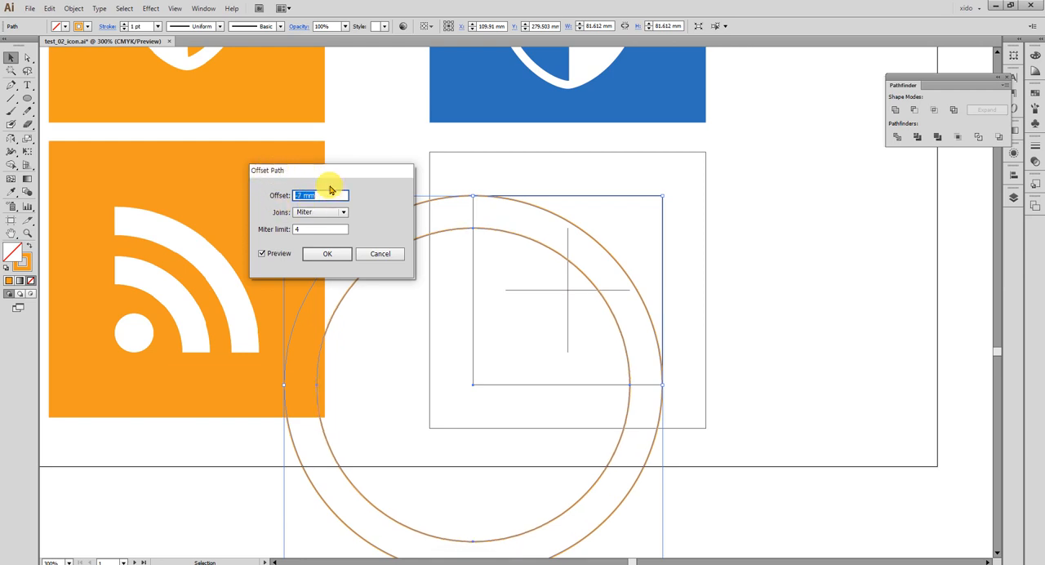
pyautogui.click(330, 255)
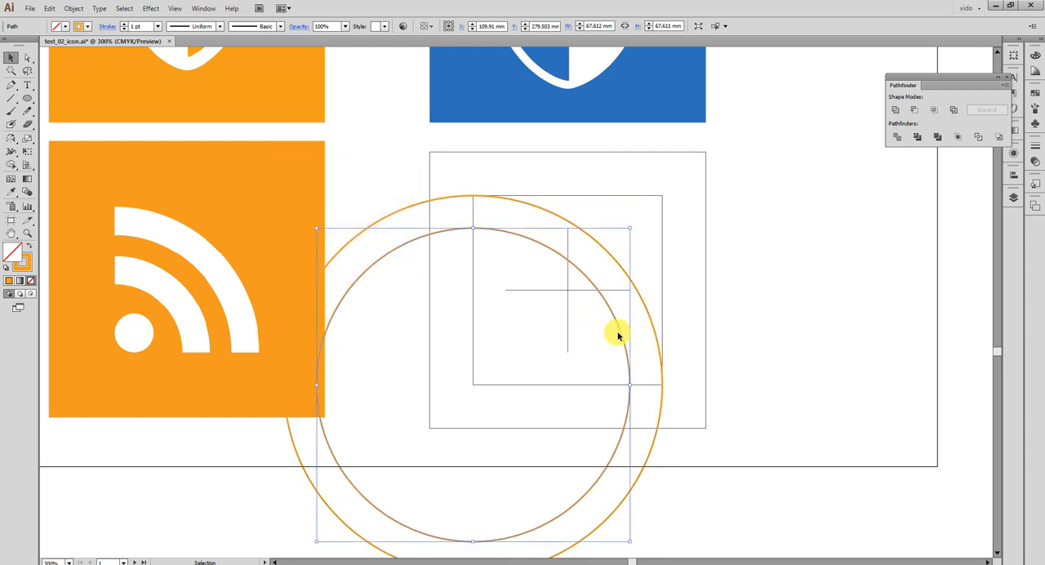
# Offset the second circle inward by -7 mm and the resulting circle by -7 mm again to add the third and fourth rings.
pyautogui.click(73, 8)
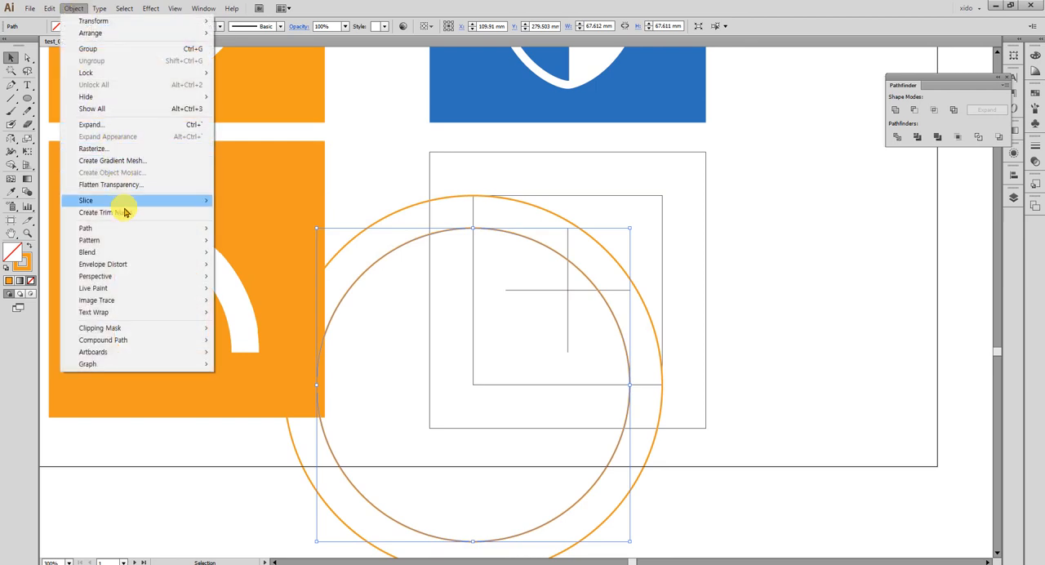
pyautogui.moveTo(123, 227)
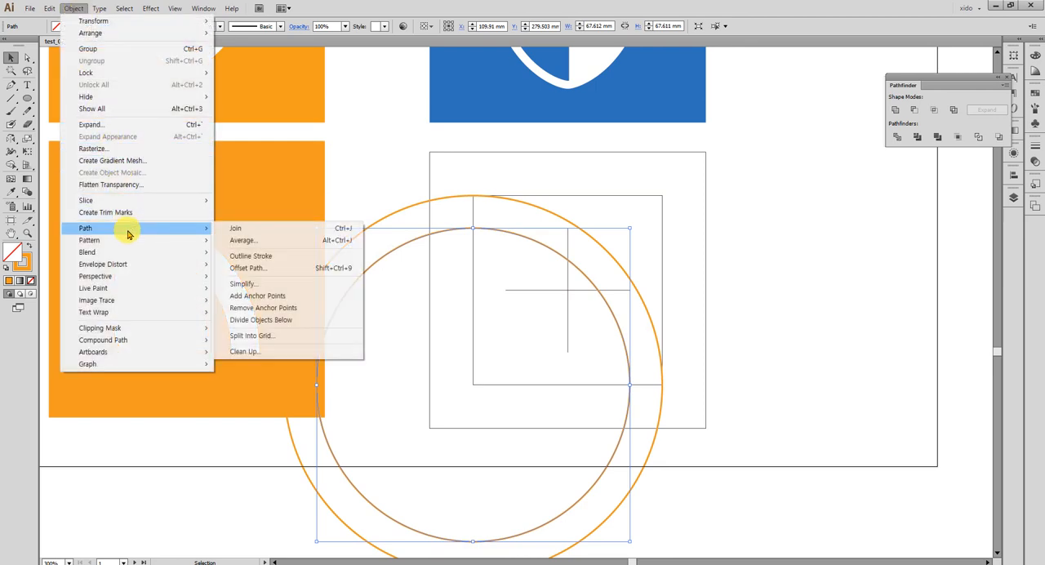
pyautogui.click(299, 273)
pyautogui.click(319, 259)
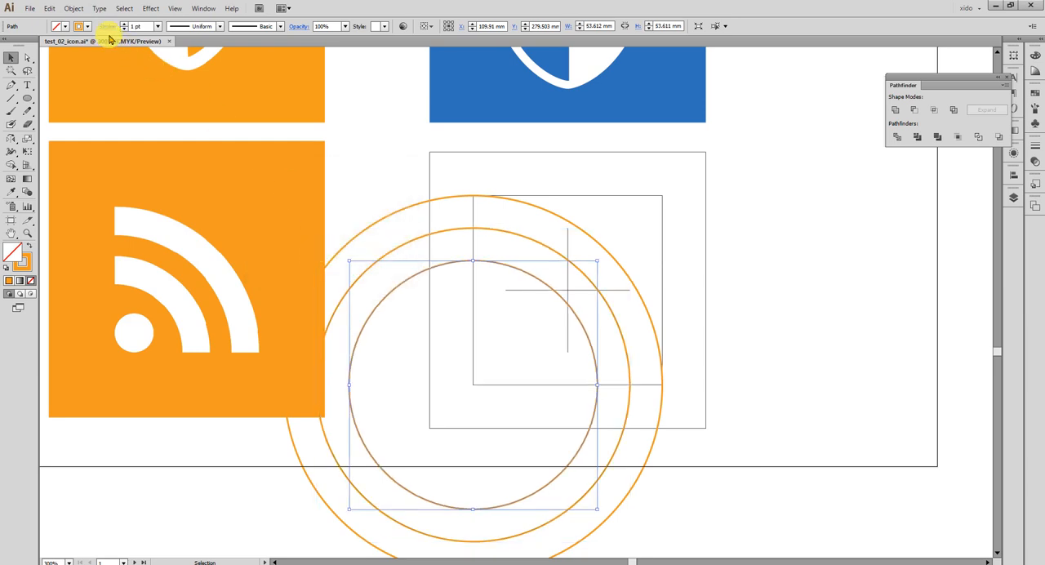
pyautogui.click(74, 8)
pyautogui.moveTo(121, 228)
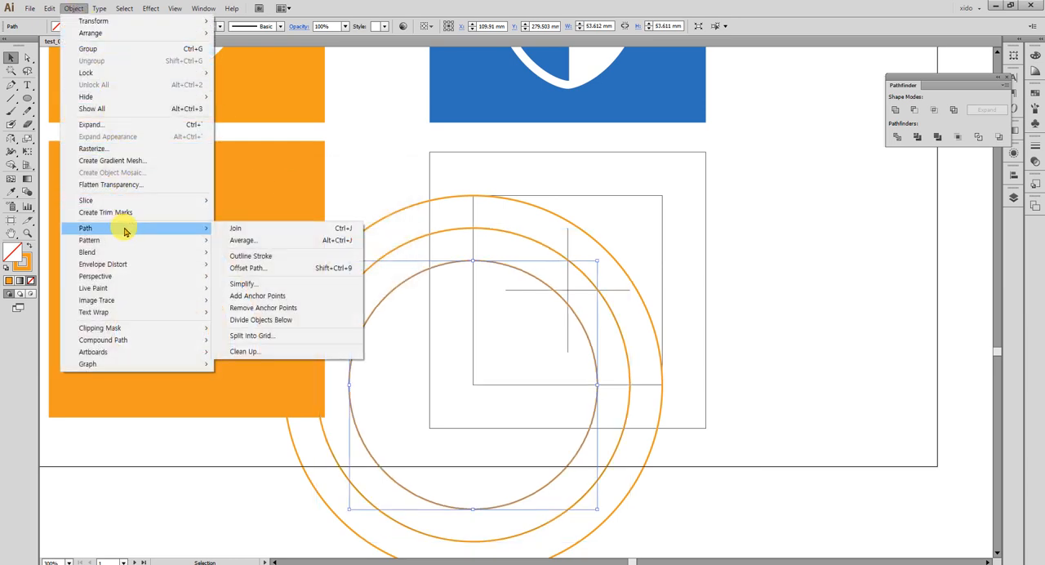
pyautogui.click(296, 268)
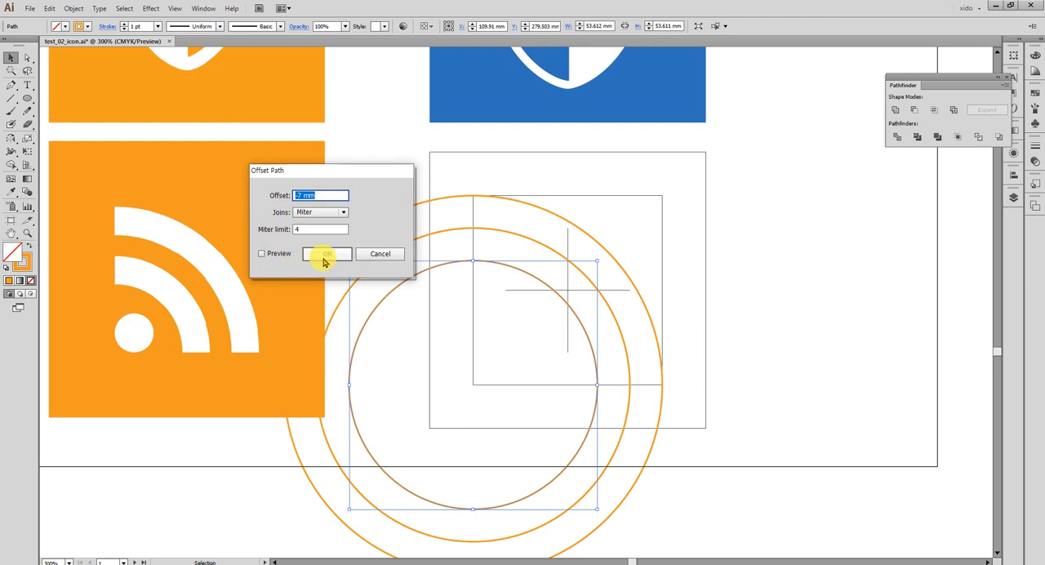
pyautogui.click(323, 257)
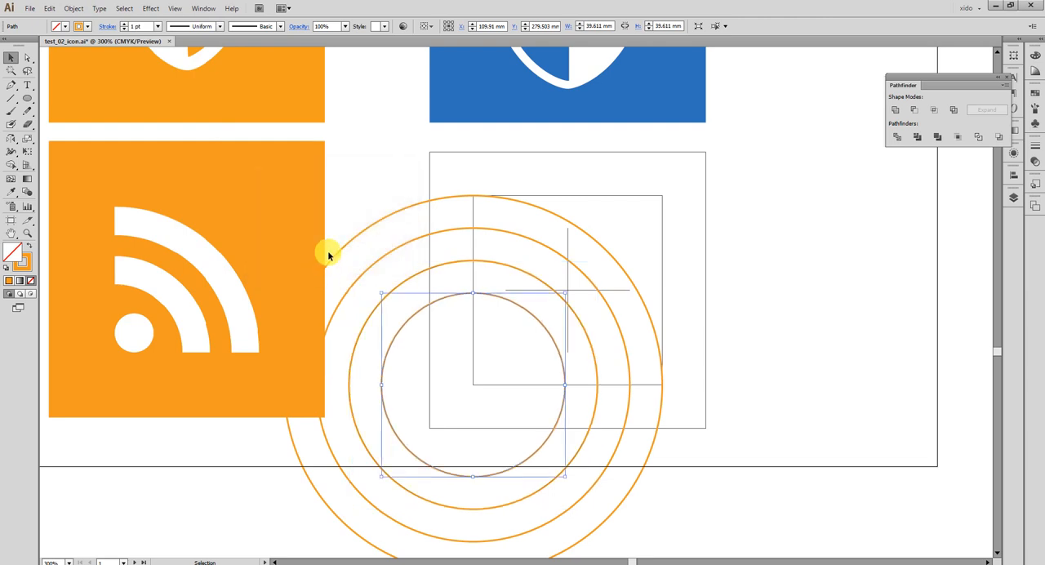
# Offset the fourth circle by -7 mm and repeat on the result to add the fifth and the smallest sixth circle.
pyautogui.click(74, 8)
pyautogui.moveTo(140, 228)
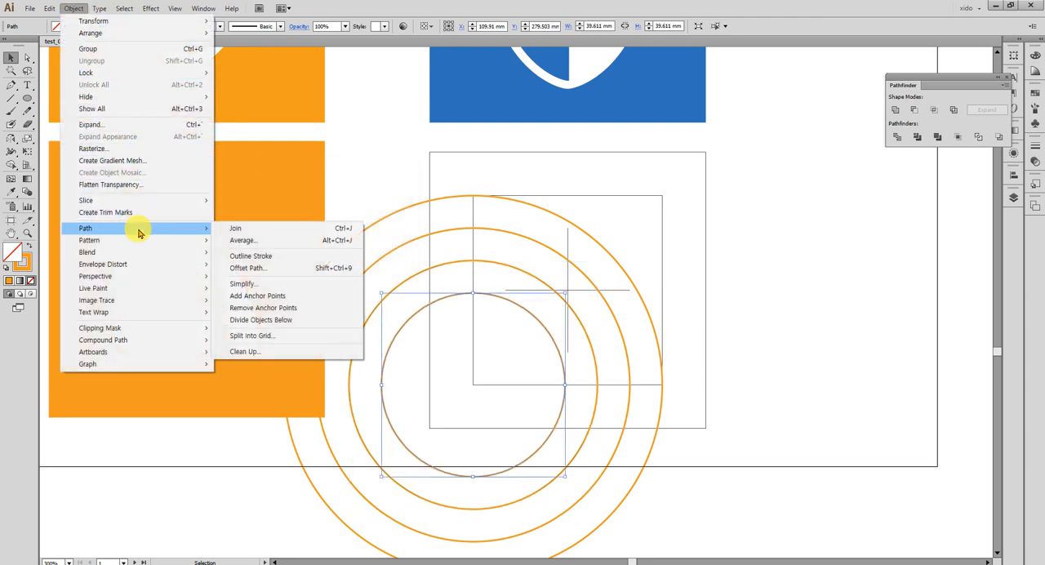
pyautogui.click(271, 271)
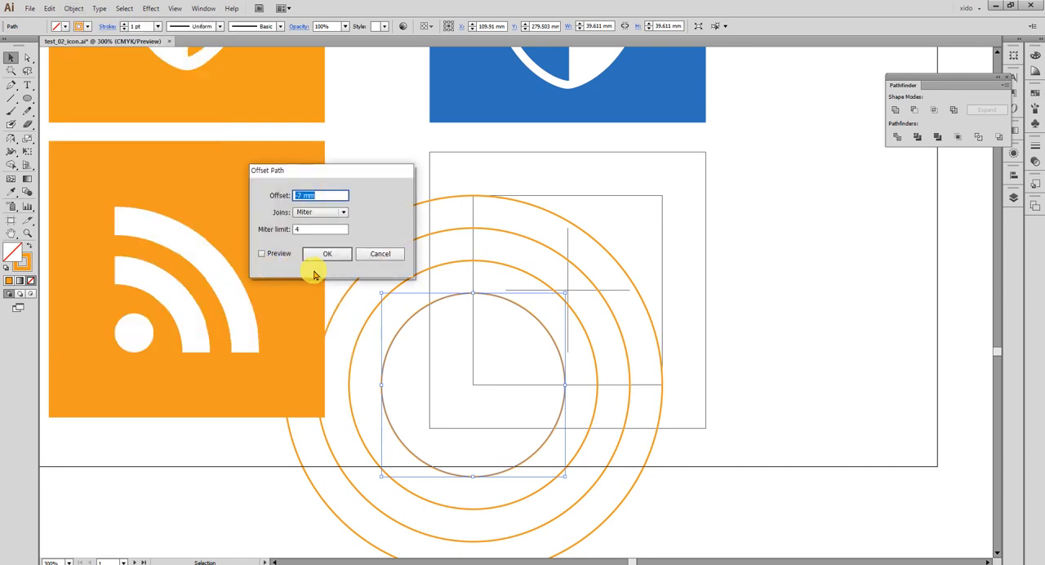
pyautogui.click(329, 255)
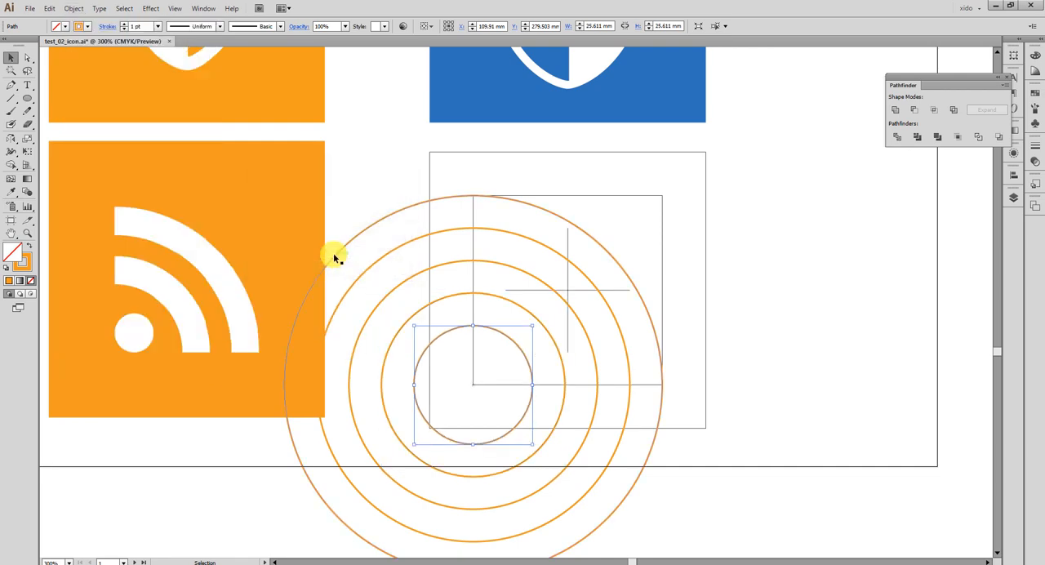
pyautogui.click(73, 8)
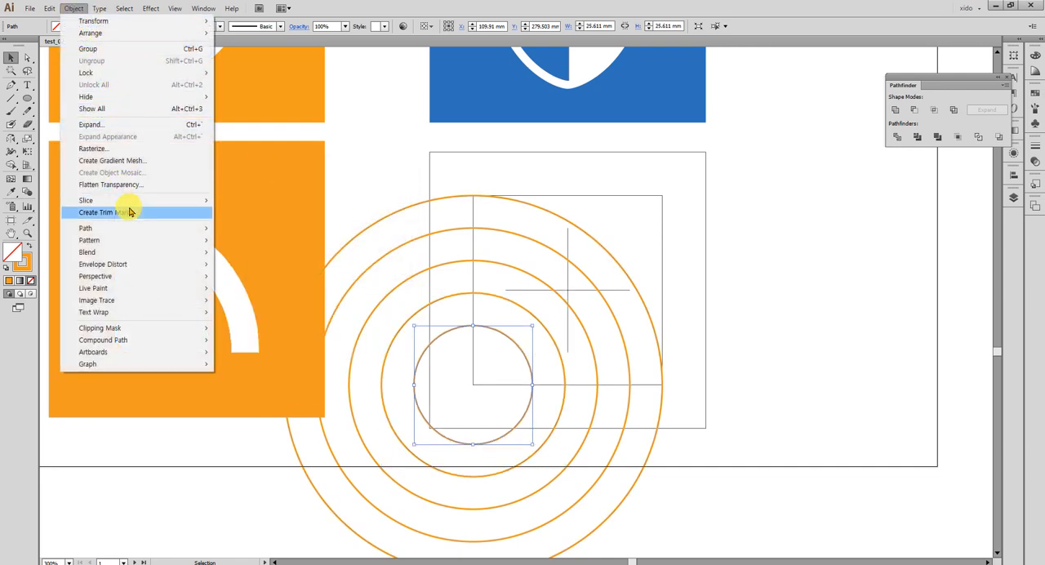
pyautogui.moveTo(133, 226)
pyautogui.click(298, 269)
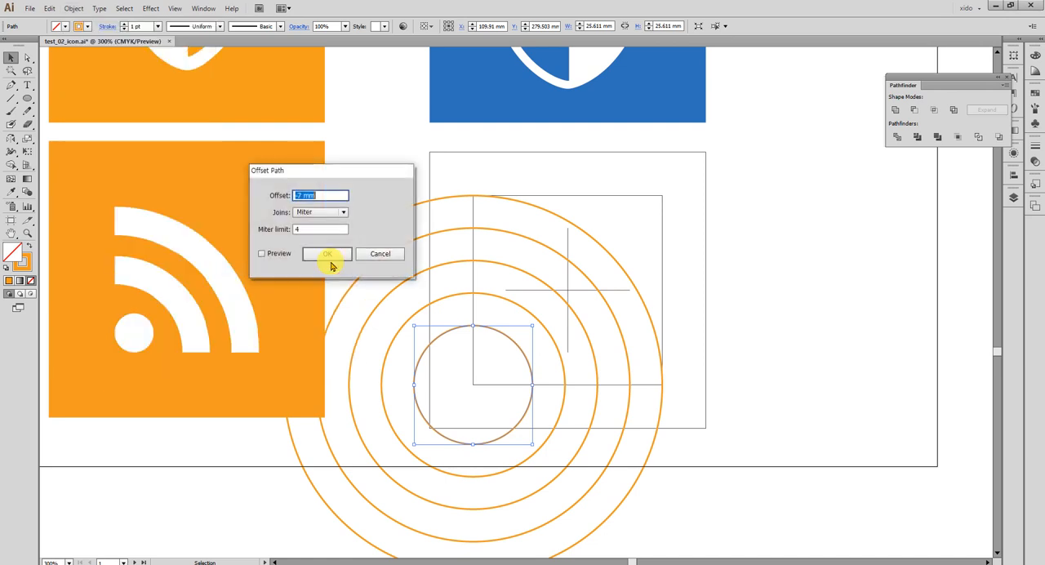
pyautogui.click(341, 255)
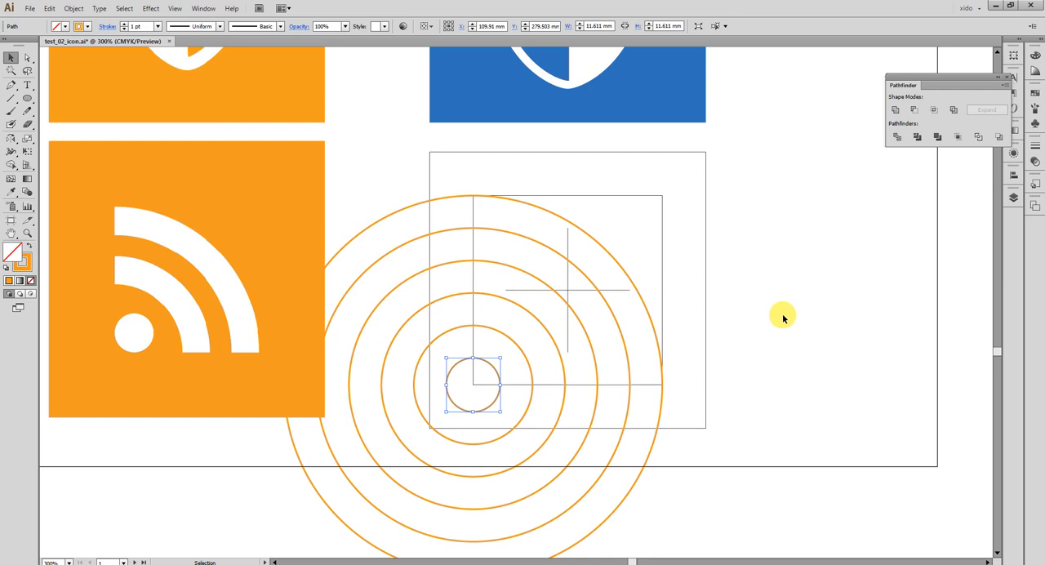
# Fill the outermost circle with green (C 69.41, M 0, Y 100, K 0) and the second circle with white.
pyautogui.click(644, 303)
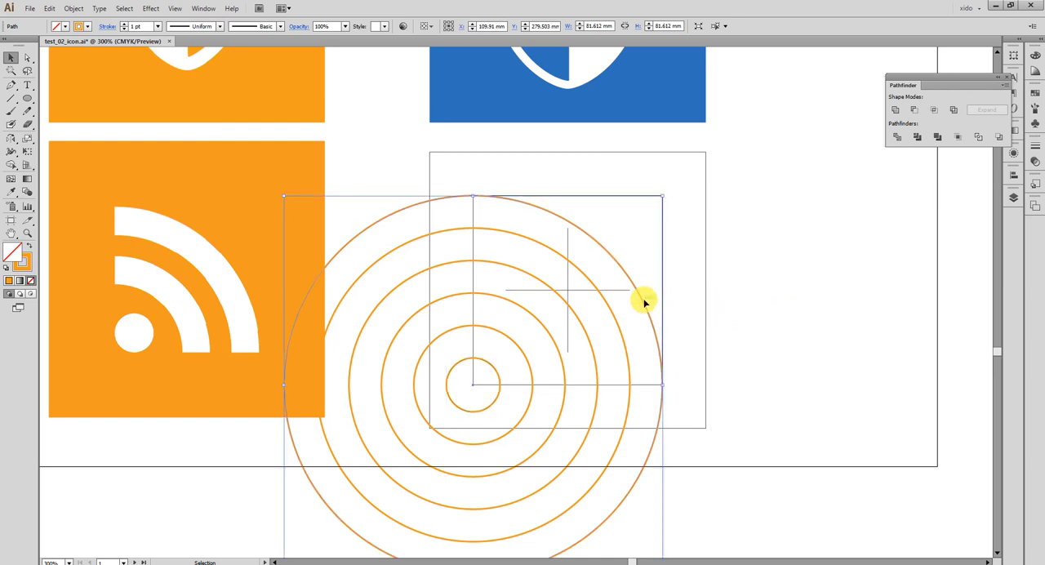
pyautogui.click(1034, 55)
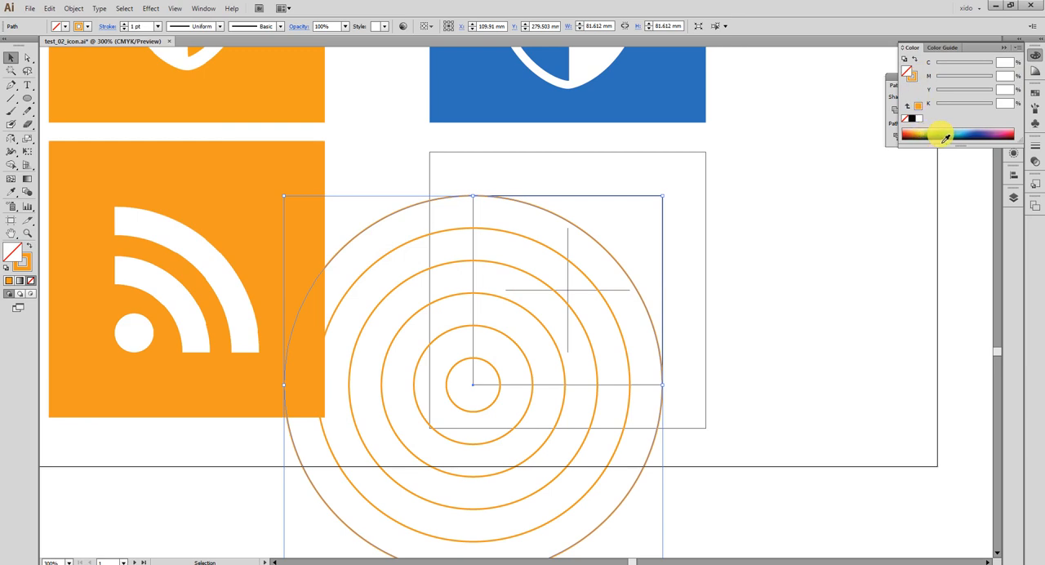
pyautogui.click(933, 133)
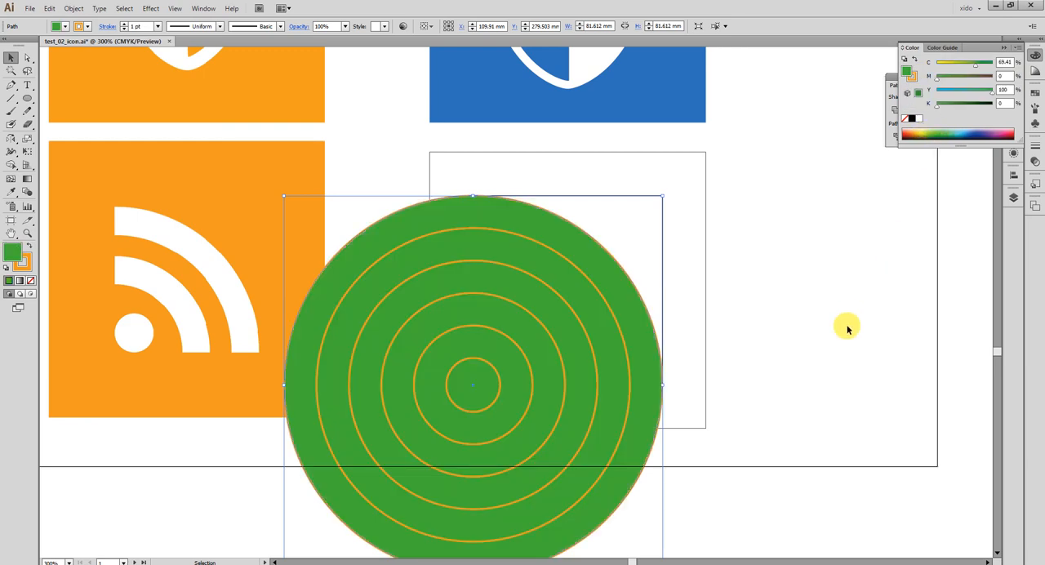
pyautogui.click(588, 281)
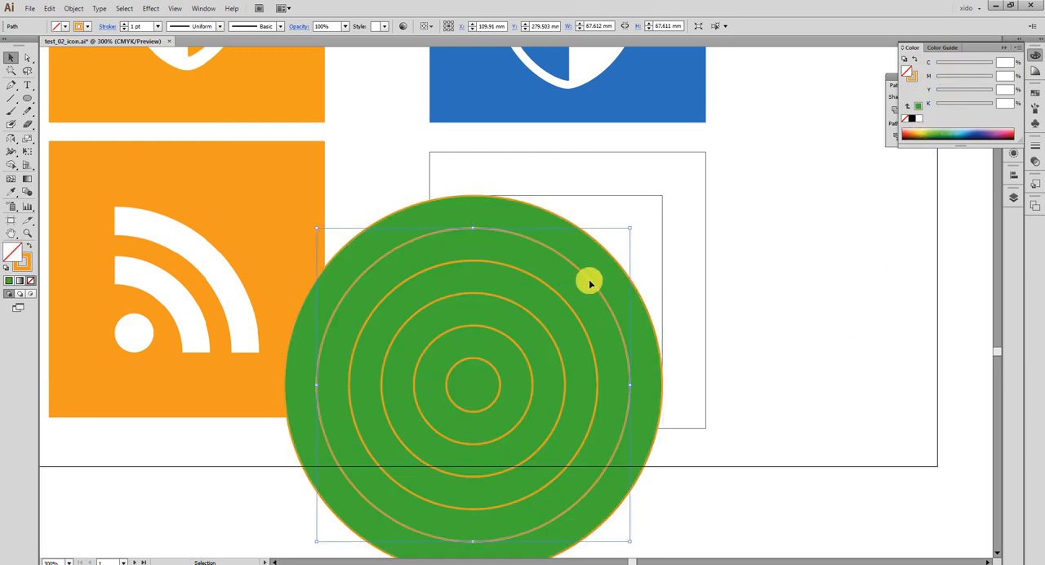
pyautogui.click(923, 120)
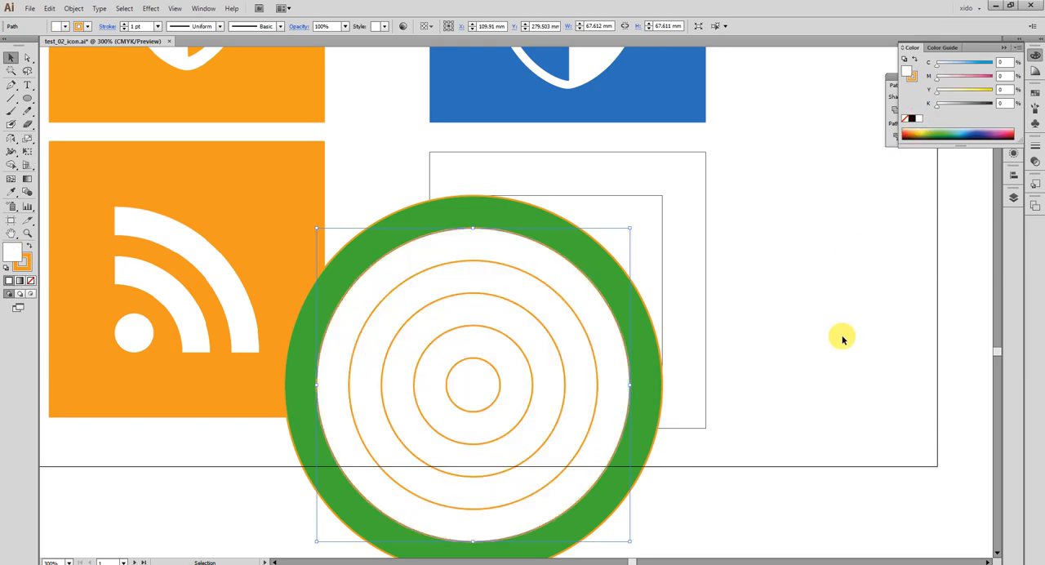
# Fill the third circle green and the fourth circle white by sampling the outer rings with the Eyedropper.
pyautogui.click(582, 327)
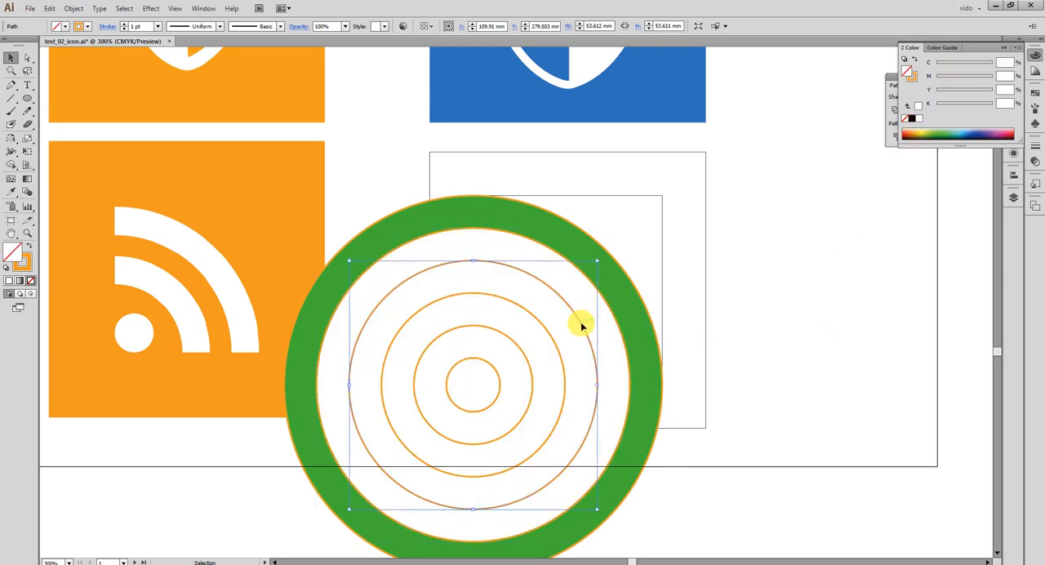
pyautogui.press('i')
pyautogui.click(613, 285)
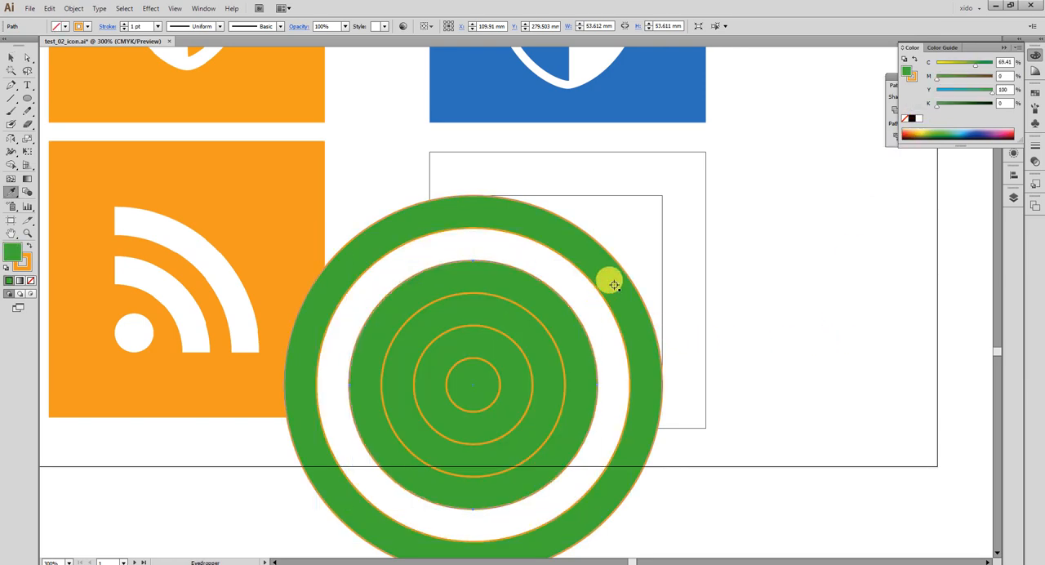
pyautogui.press('v')
pyautogui.click(530, 316)
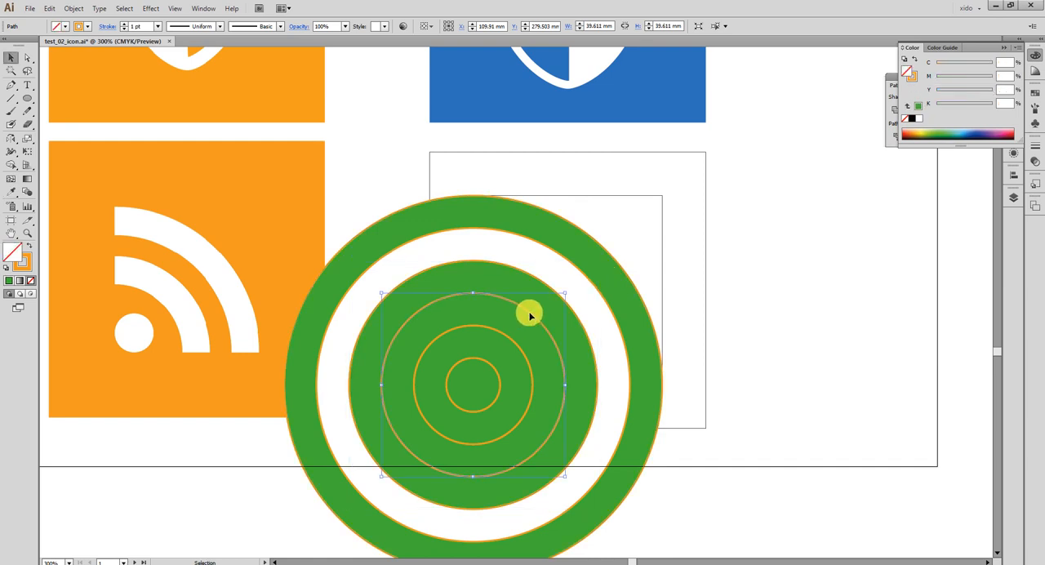
pyautogui.press('i')
pyautogui.click(567, 279)
pyautogui.press('v')
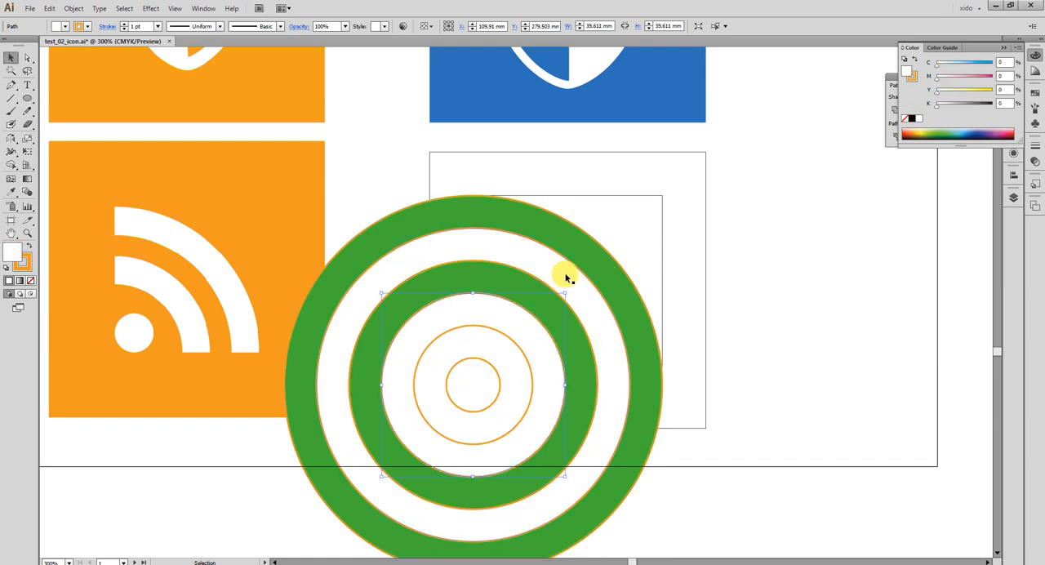
# Fill the fifth circle green by sampling the outermost ring with the Eyedropper, and clear the selection.
pyautogui.click(508, 337)
pyautogui.press('i')
pyautogui.click(622, 305)
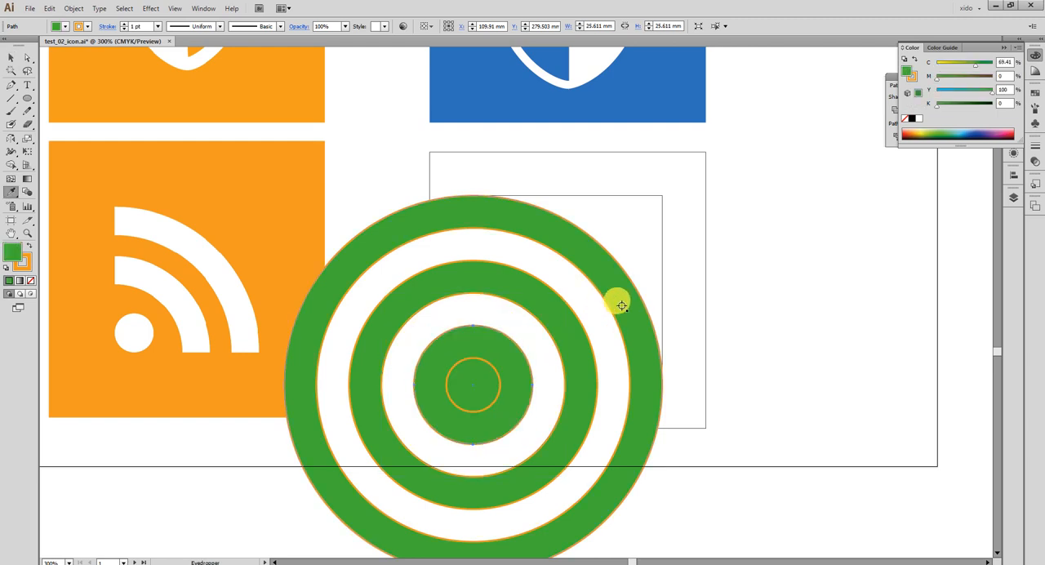
pyautogui.press('v')
pyautogui.click(739, 367)
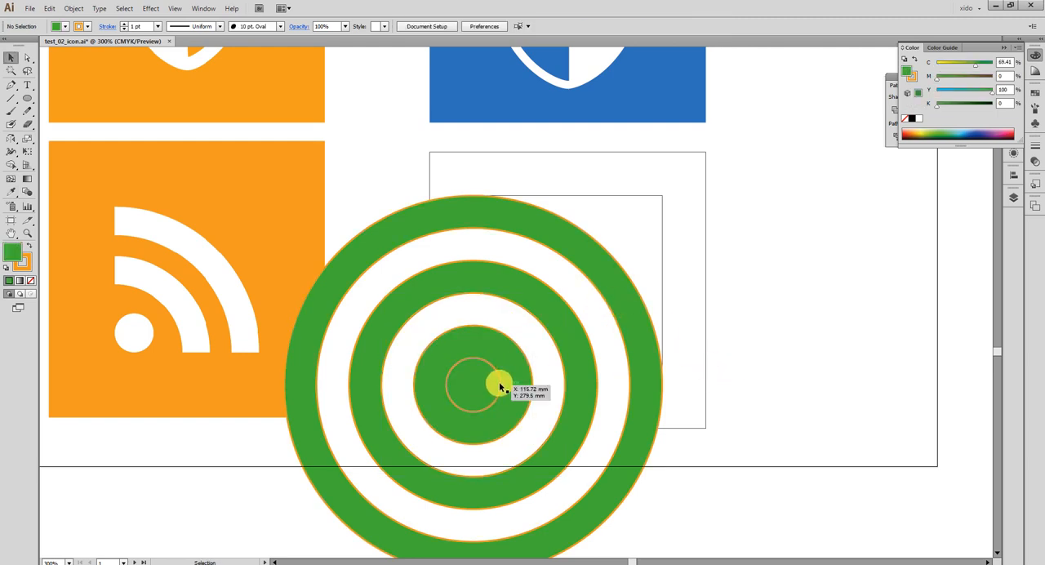
# Fill the smallest circle with light pink (C 2.35, M 49.02, Y 0, K 0) and clear the selection.
pyautogui.click(498, 386)
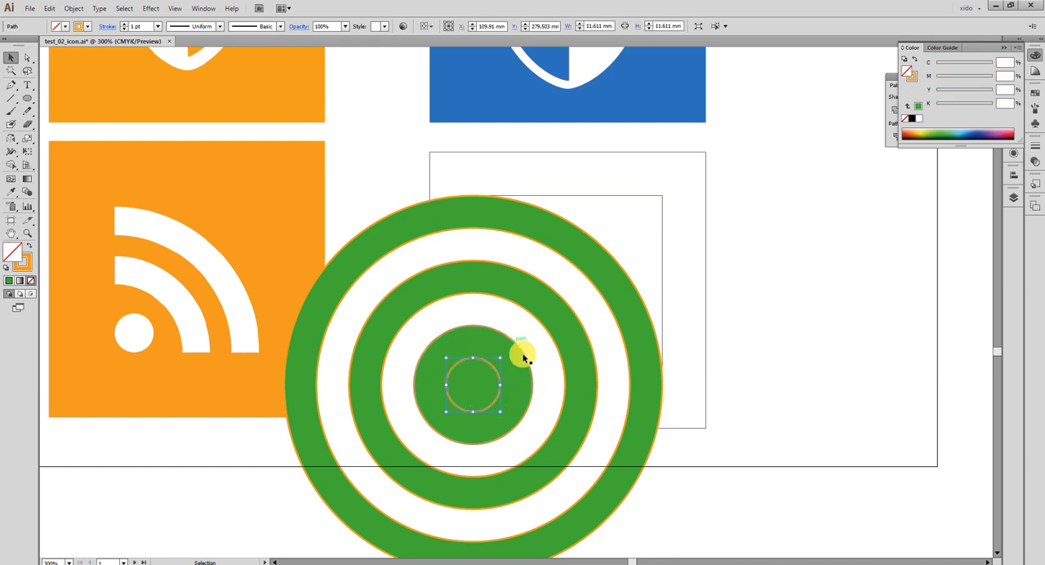
pyautogui.click(1006, 133)
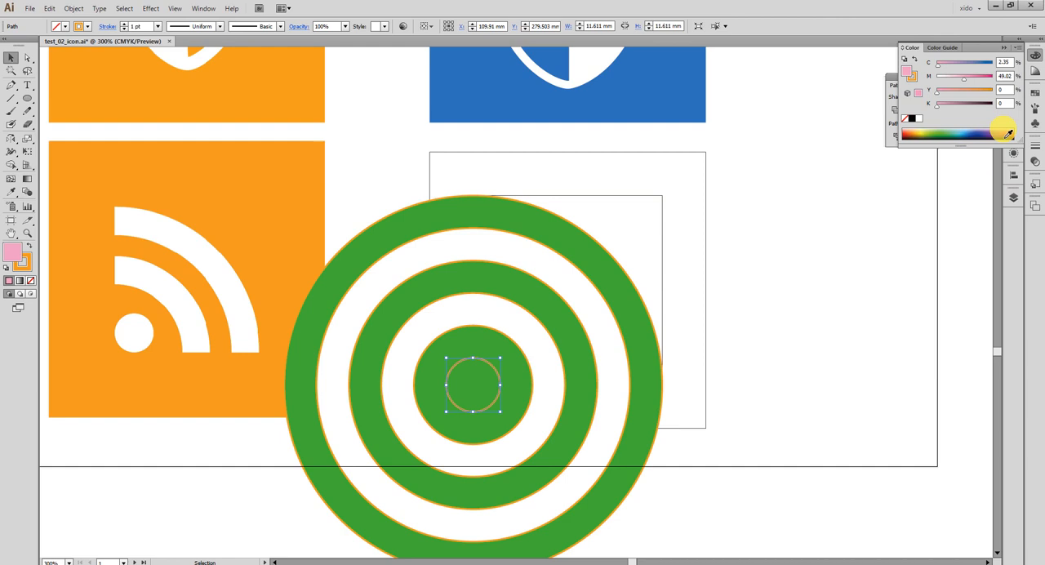
pyautogui.click(914, 297)
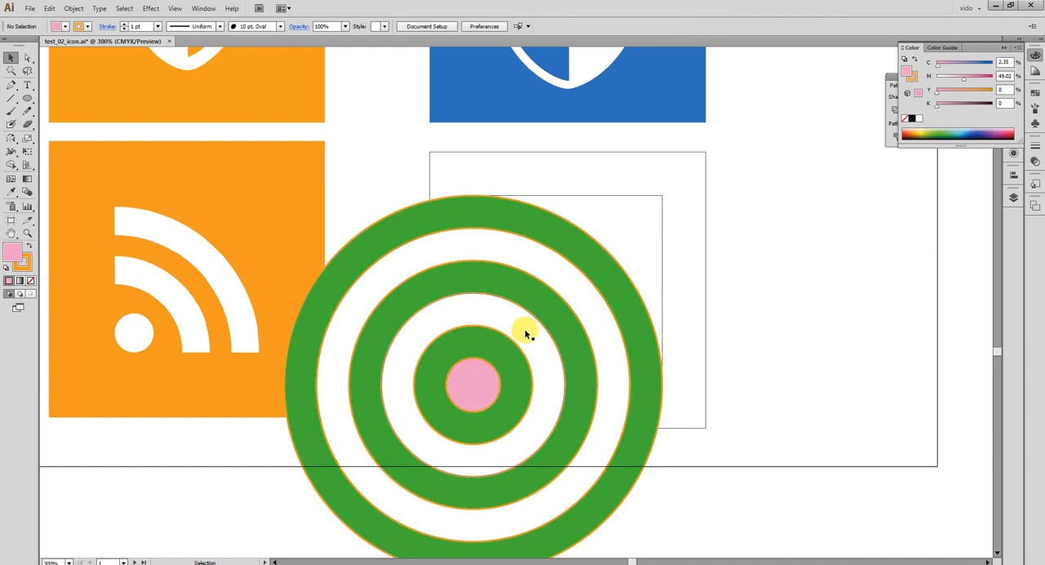
pyautogui.moveTo(665, 485); pyautogui.dragTo(482, 433)
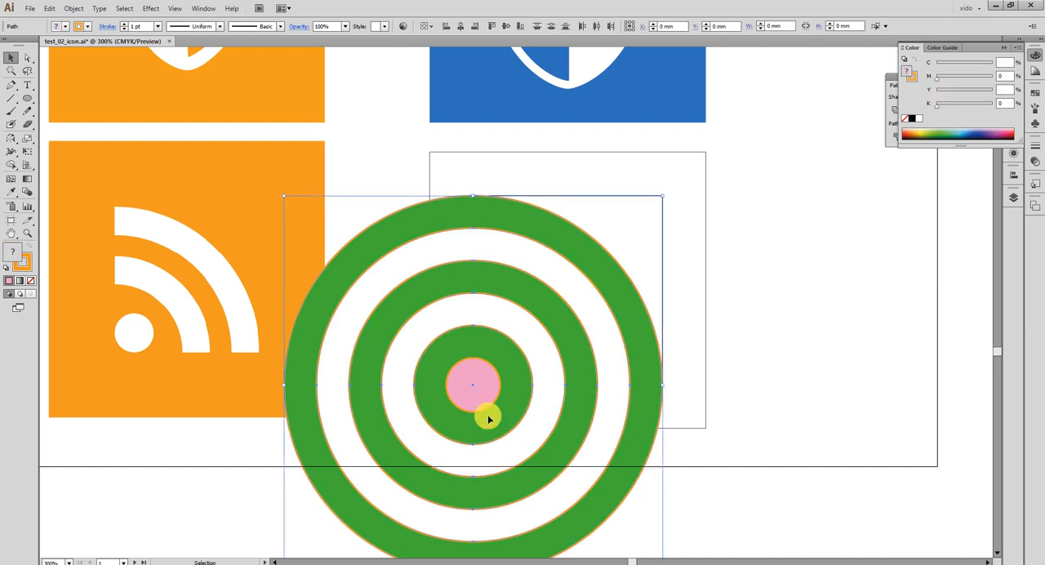
pyautogui.click(831, 392)
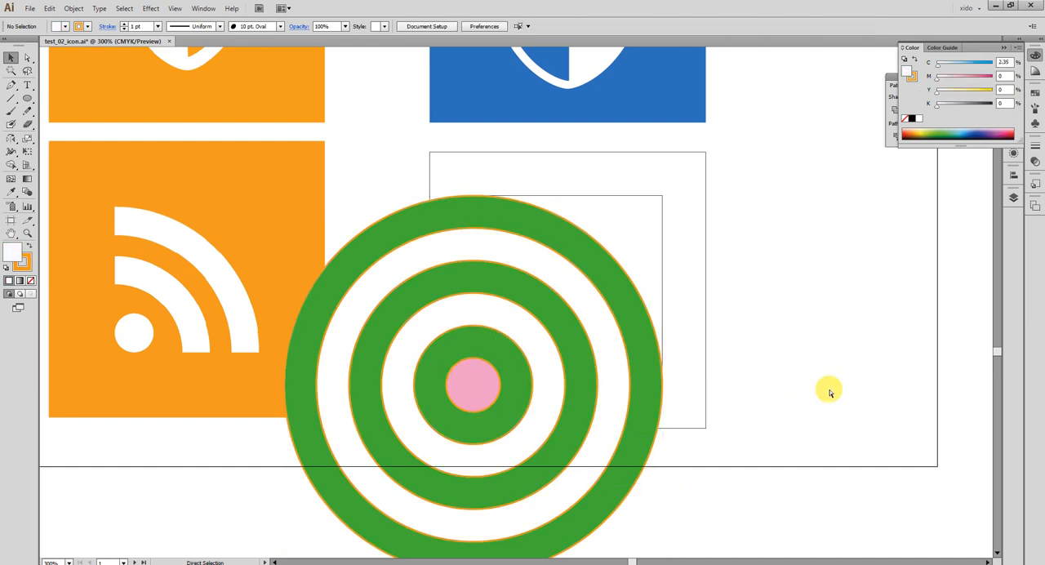
# Show the artwork in Outline view and delete the small cross-shaped guide group inside the inner square.
pyautogui.hotkey('ctrl', 'y')
pyautogui.click(623, 291)
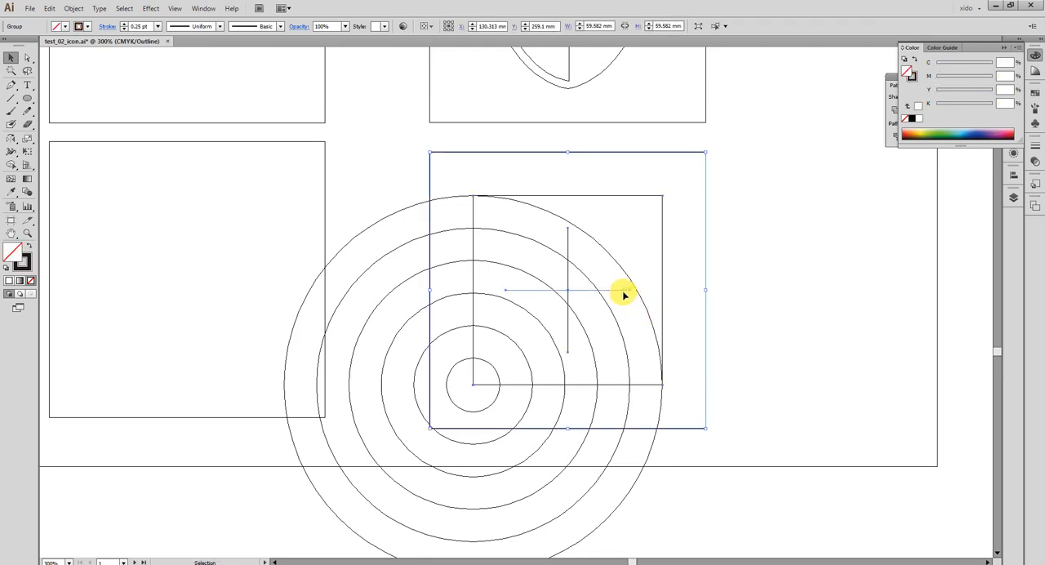
pyautogui.click(833, 340)
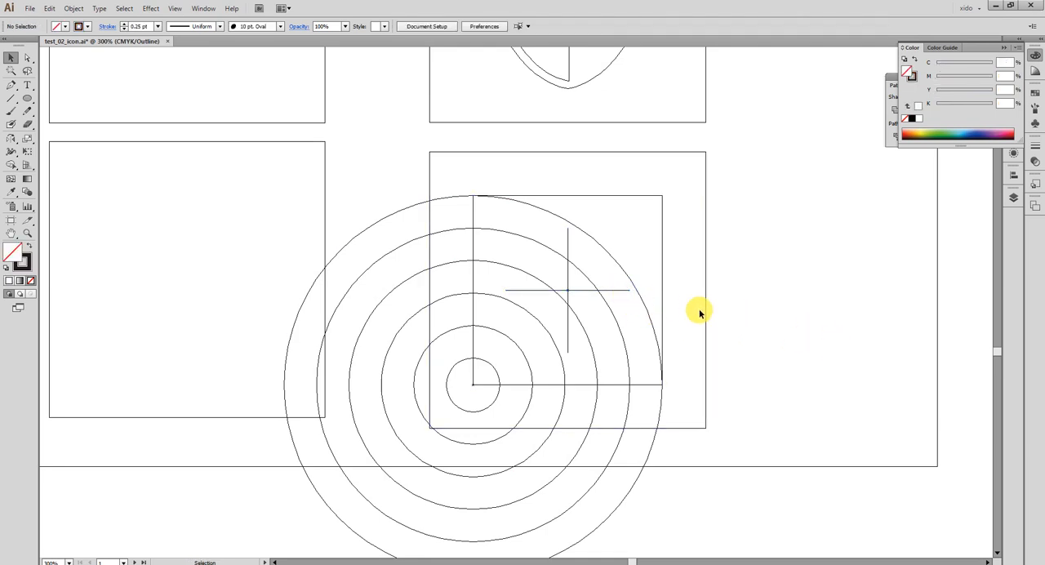
pyautogui.click(623, 294)
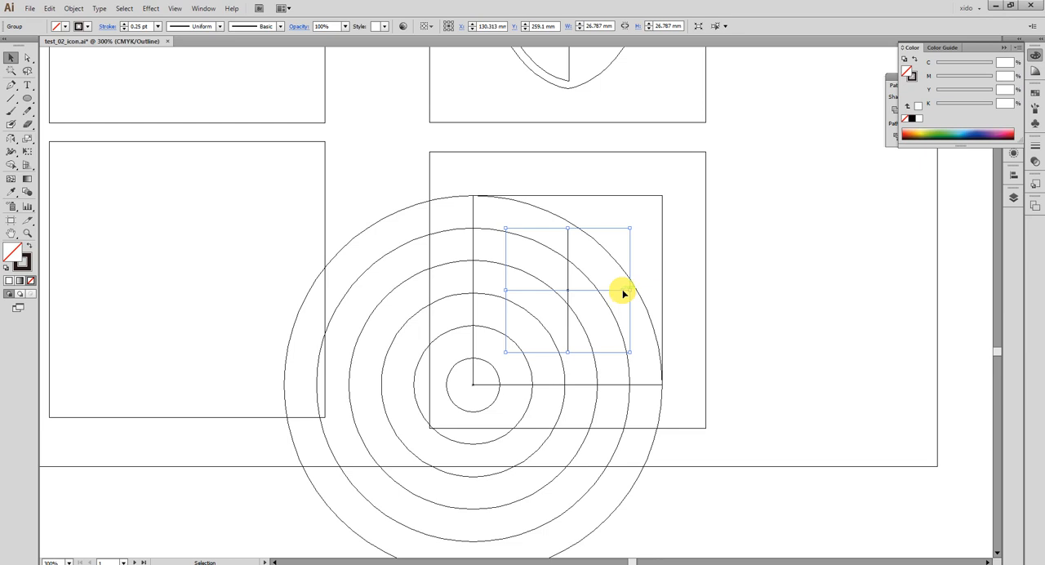
pyautogui.press('Delete')
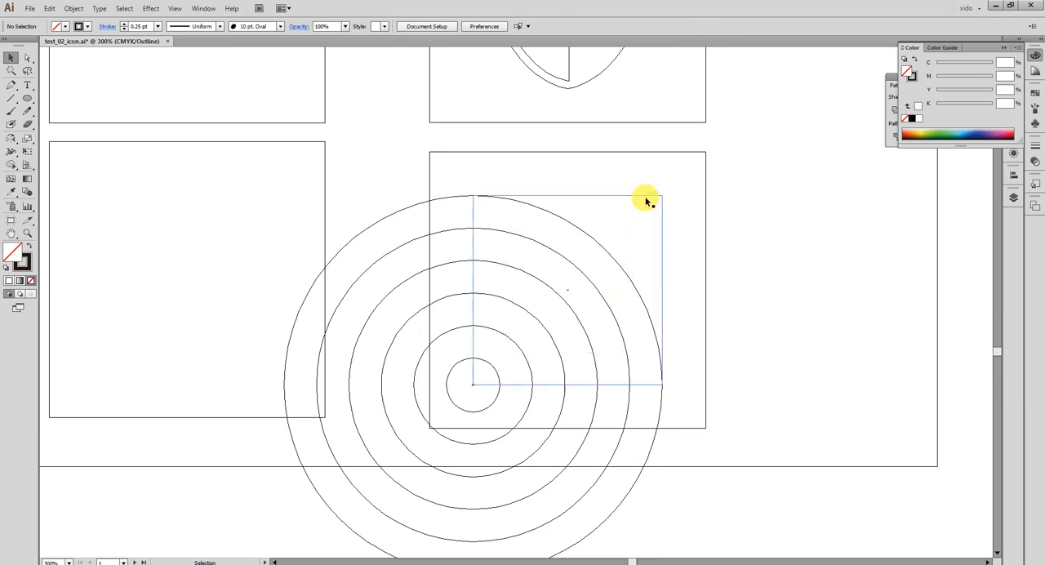
# Scale the inner square proportionally to about 45.95 mm, keeping its corner at the circles' centre, and return to Preview view.
pyautogui.click(647, 197)
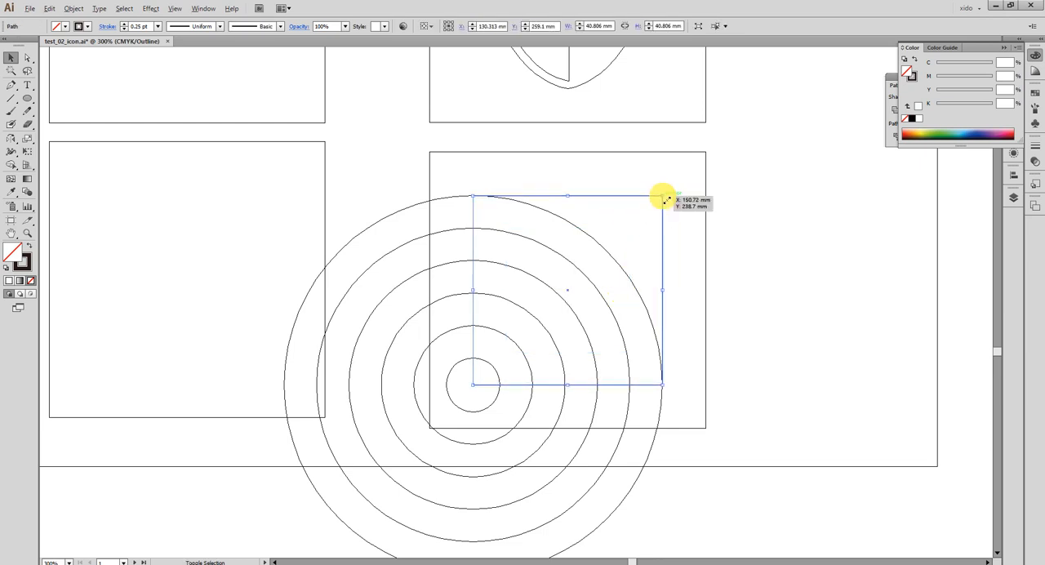
pyautogui.moveTo(664, 198); pyautogui.dragTo(693, 179)
pyautogui.hotkey('ctrl', 'z')
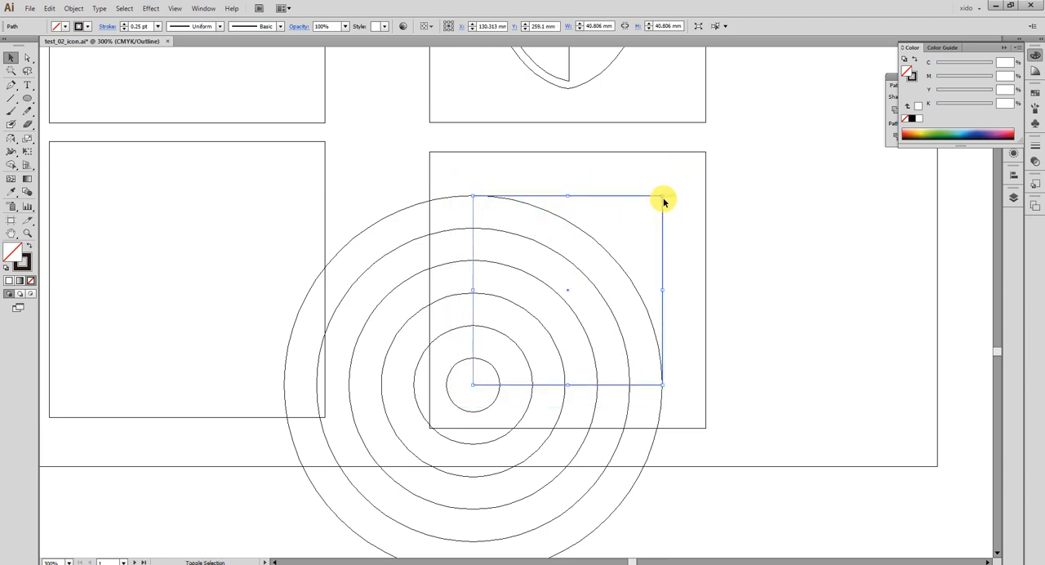
pyautogui.moveTo(662, 197); pyautogui.dragTo(684, 174)
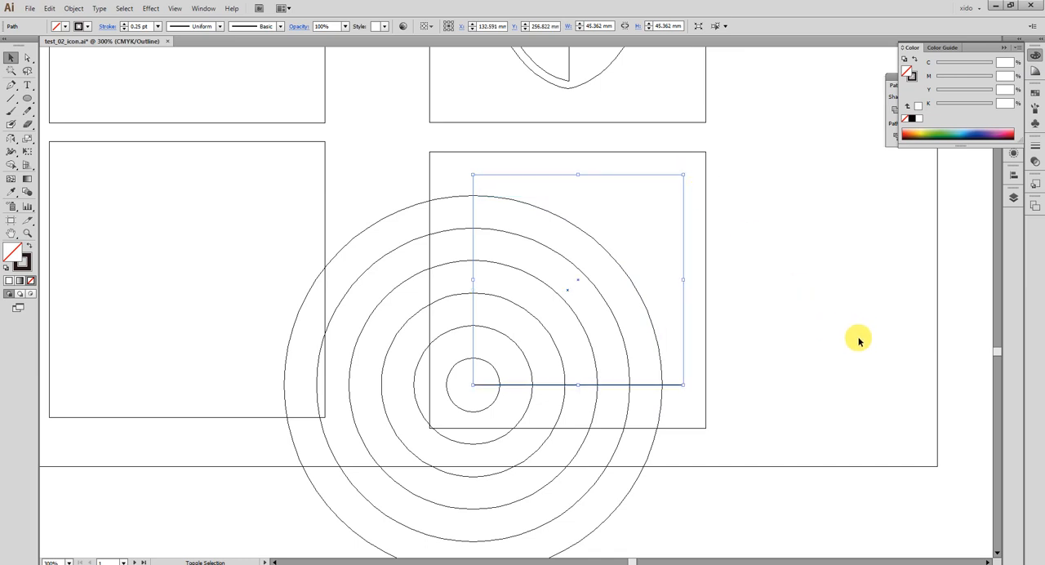
pyautogui.hotkey('ctrl', 'z')
pyautogui.moveTo(662, 196); pyautogui.dragTo(702, 176)
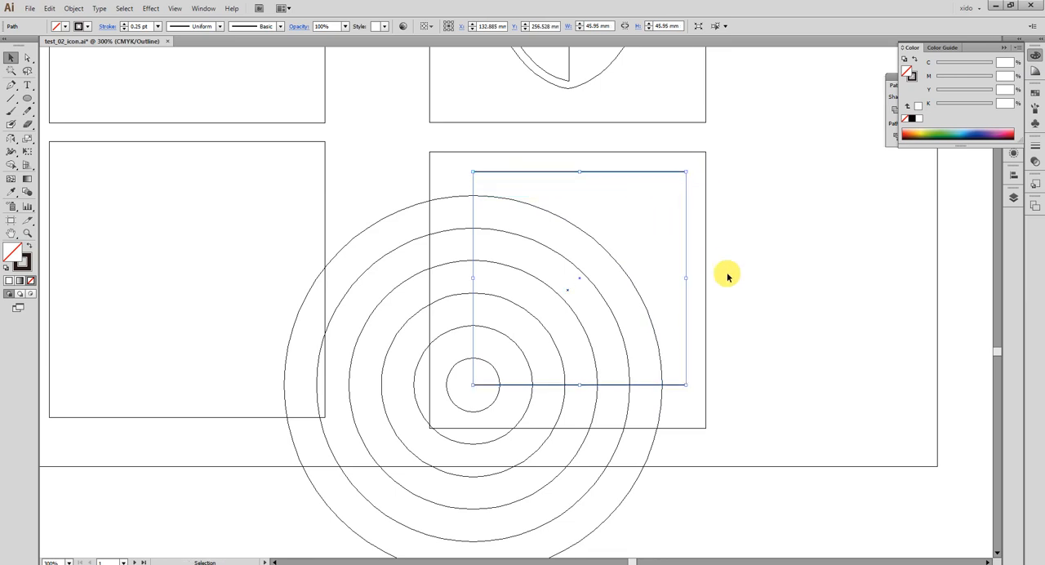
pyautogui.hotkey('ctrl', 'y')
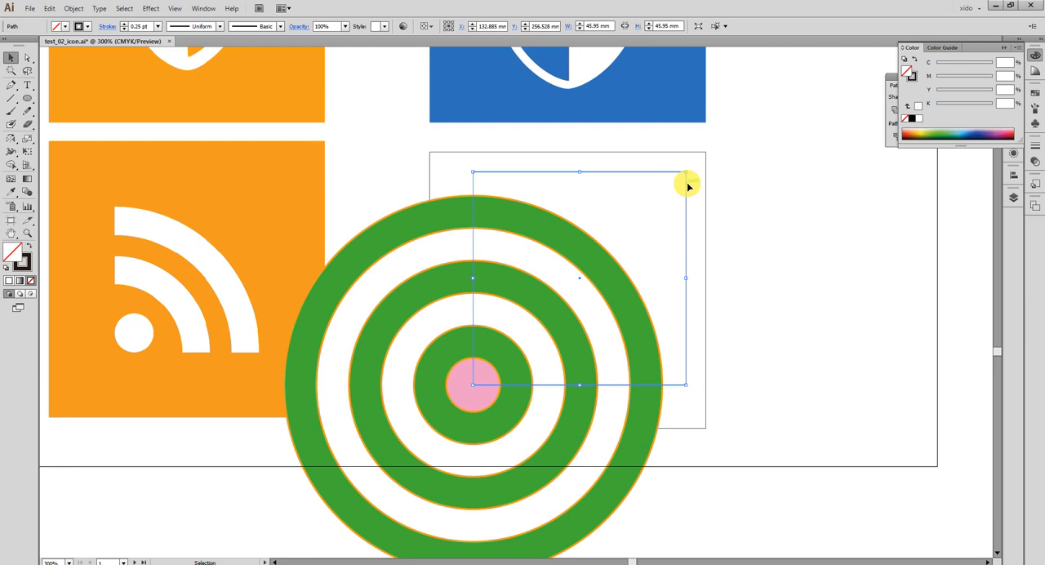
# Divide the four outer circles with the enlarged square using Pathfinder, and ungroup the resulting pieces.
pyautogui.keyDown('shift'); pyautogui.click(578, 242); pyautogui.keyUp('shift')
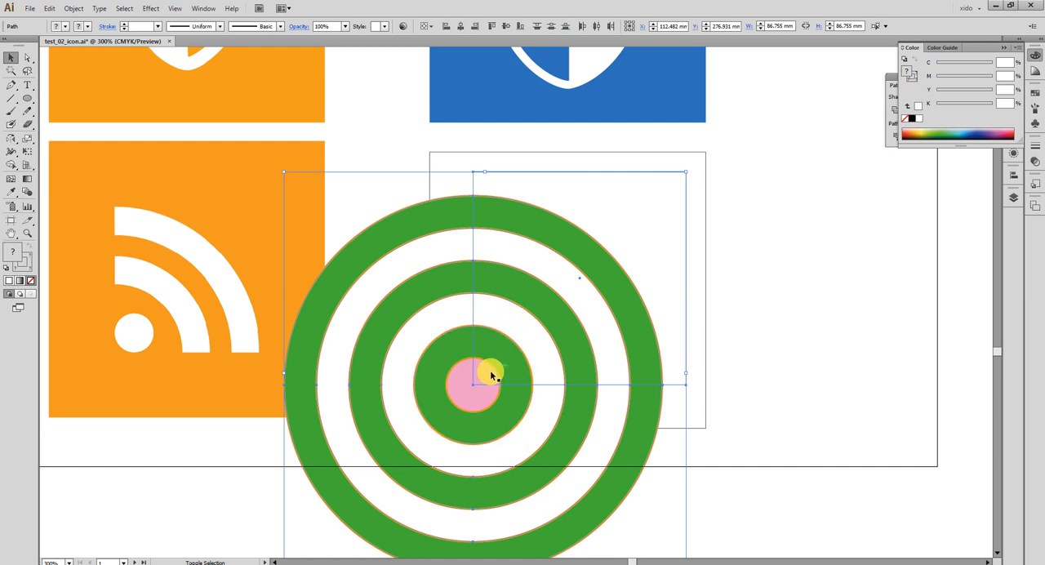
pyautogui.click(893, 114)
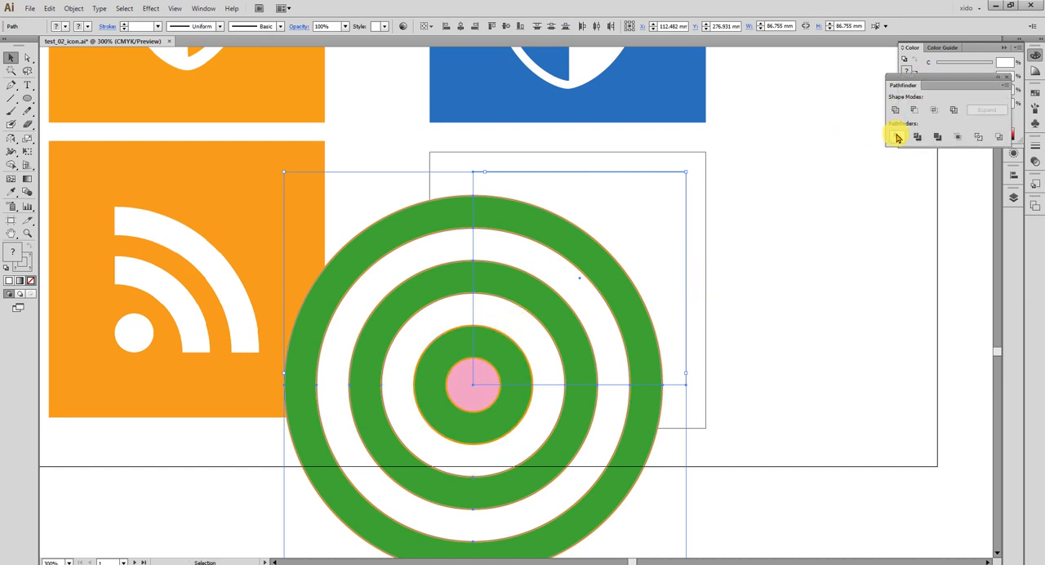
pyautogui.click(896, 136)
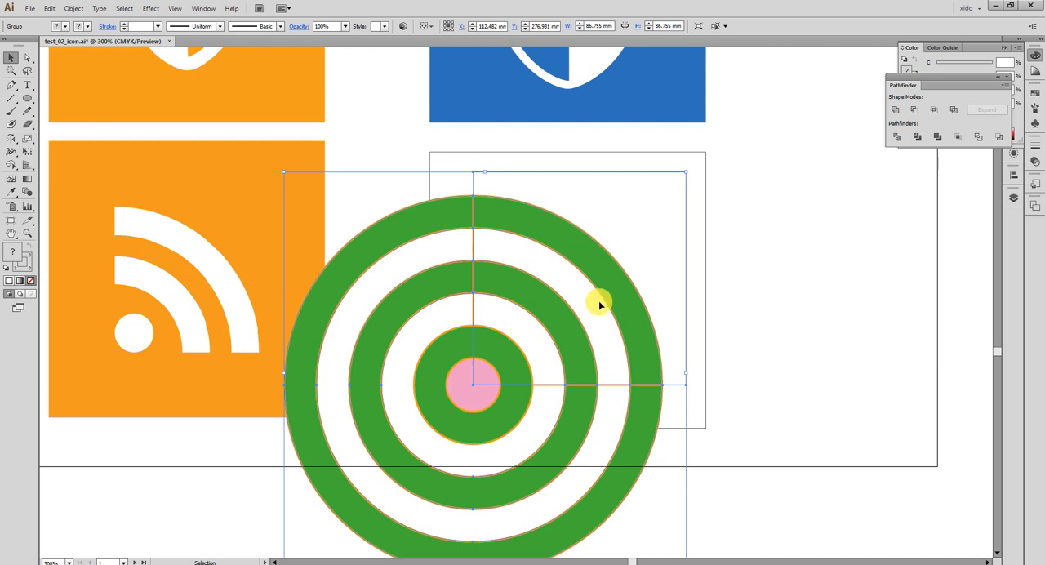
pyautogui.hotkey('ctrl', 'shift', 'g')
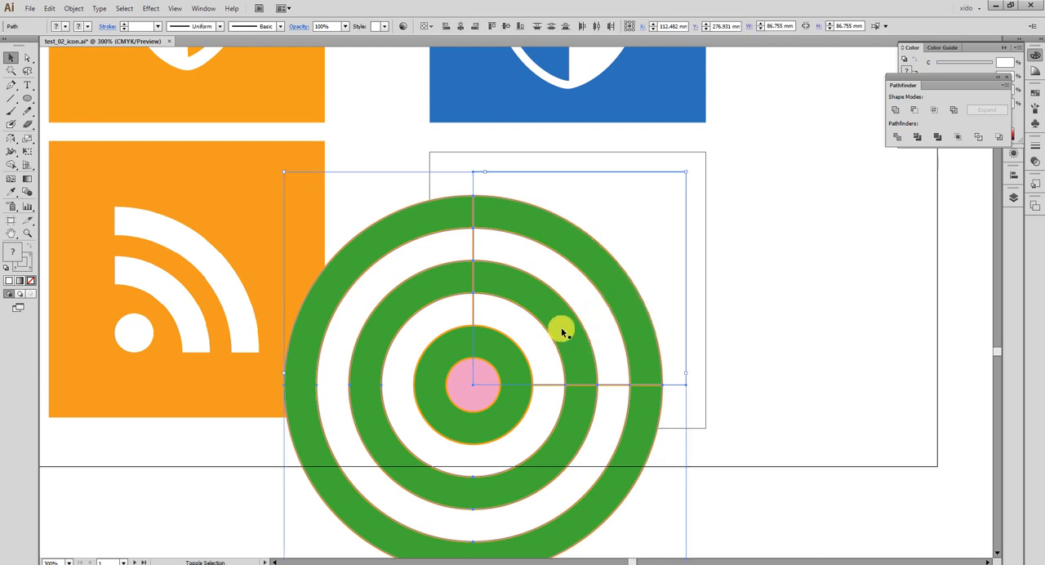
# Try deleting the surplus ring pieces around the two green quarter arcs, and undo the deletion.
pyautogui.press('Delete')
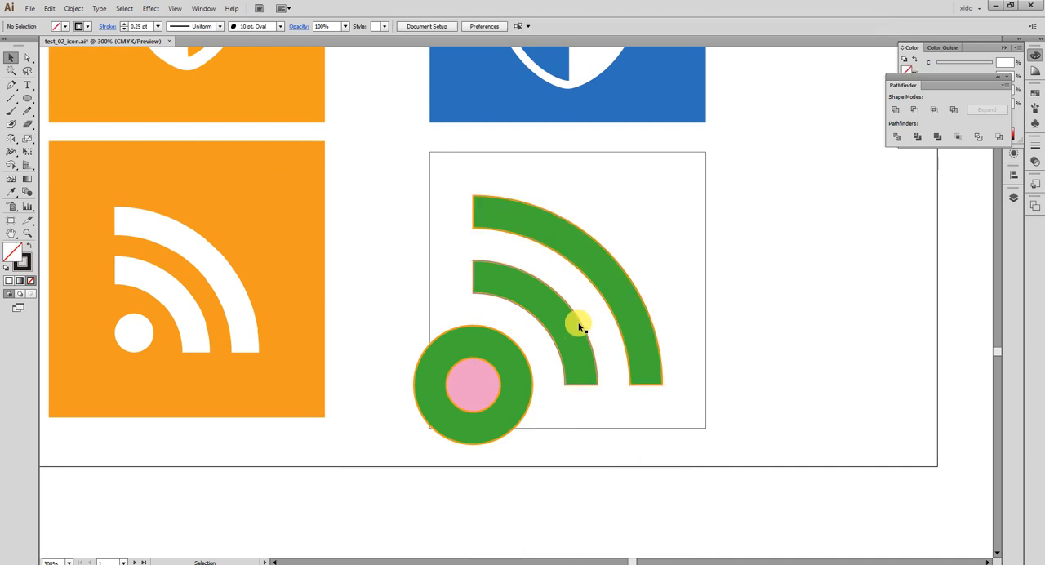
pyautogui.hotkey('ctrl', 'z')
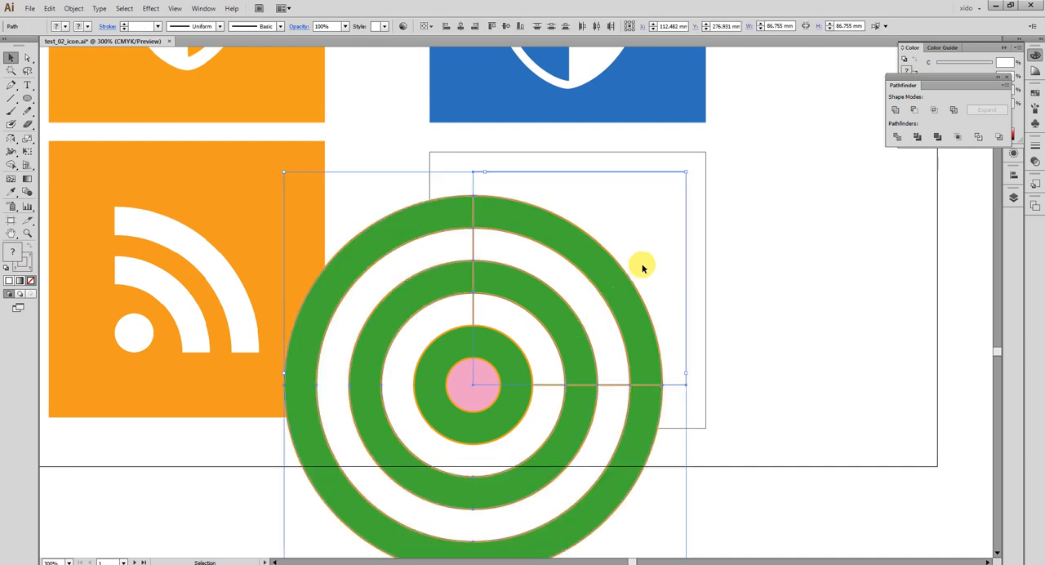
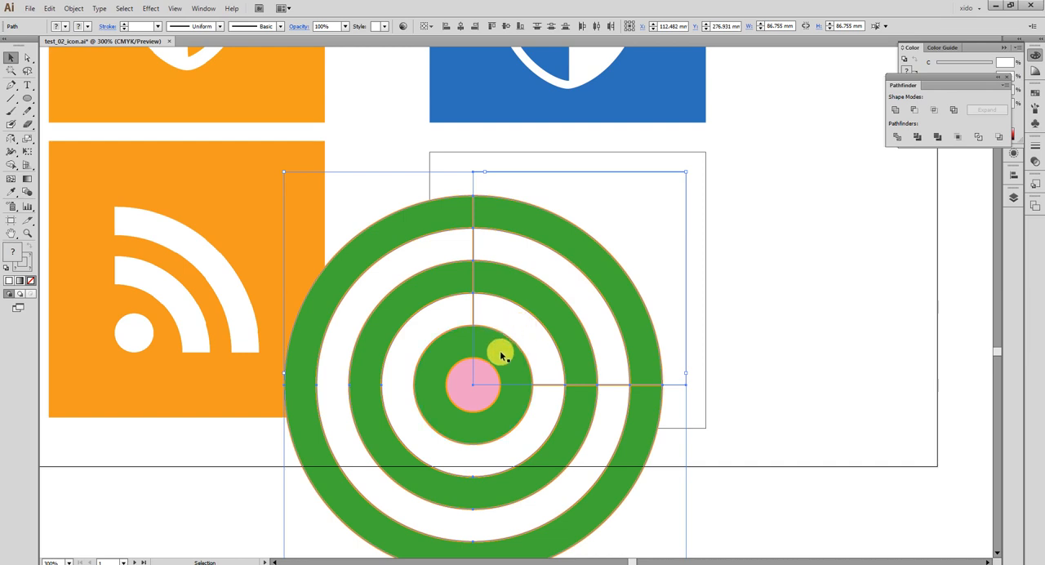
# Delete the surplus ring pieces so that only the two green quarter arcs and the centre circles remain.
pyautogui.press('Delete')
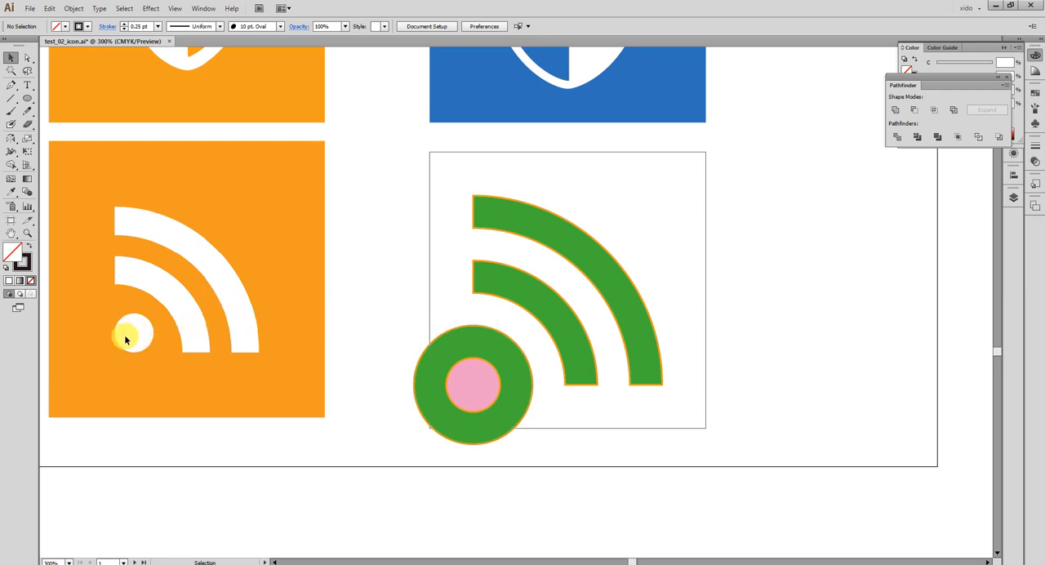
# Try aligning the pink centre circle to the right edge of the surrounding green circle.
pyautogui.click(462, 394)
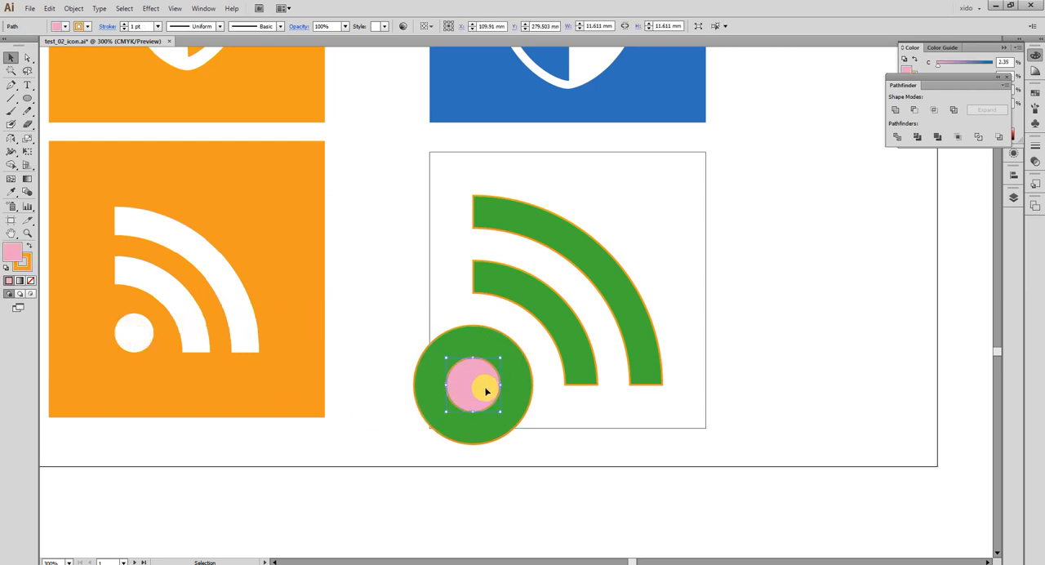
pyautogui.click(457, 350)
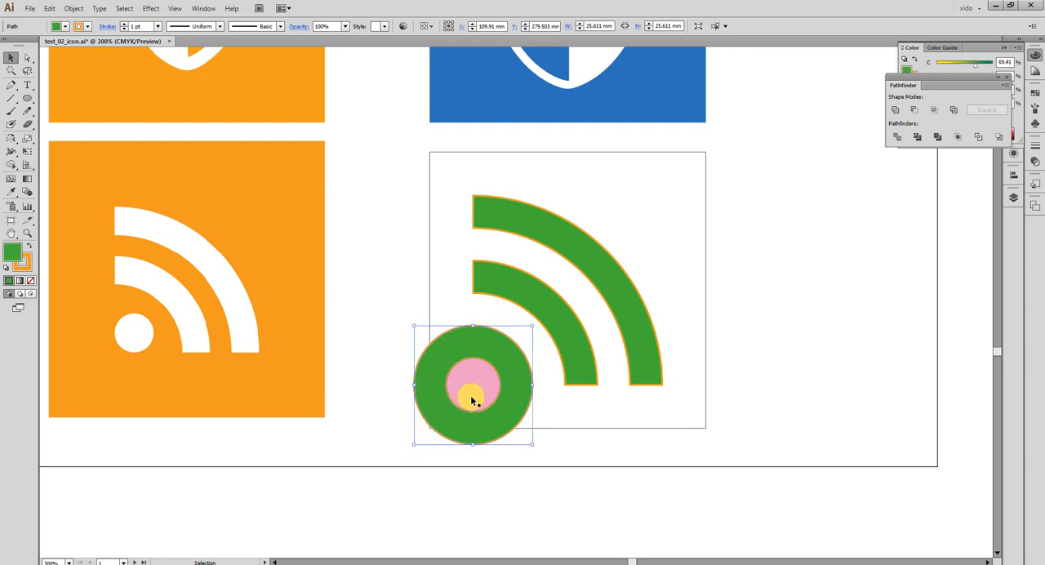
pyautogui.keyDown('shift'); pyautogui.click(473, 375); pyautogui.keyUp('shift')
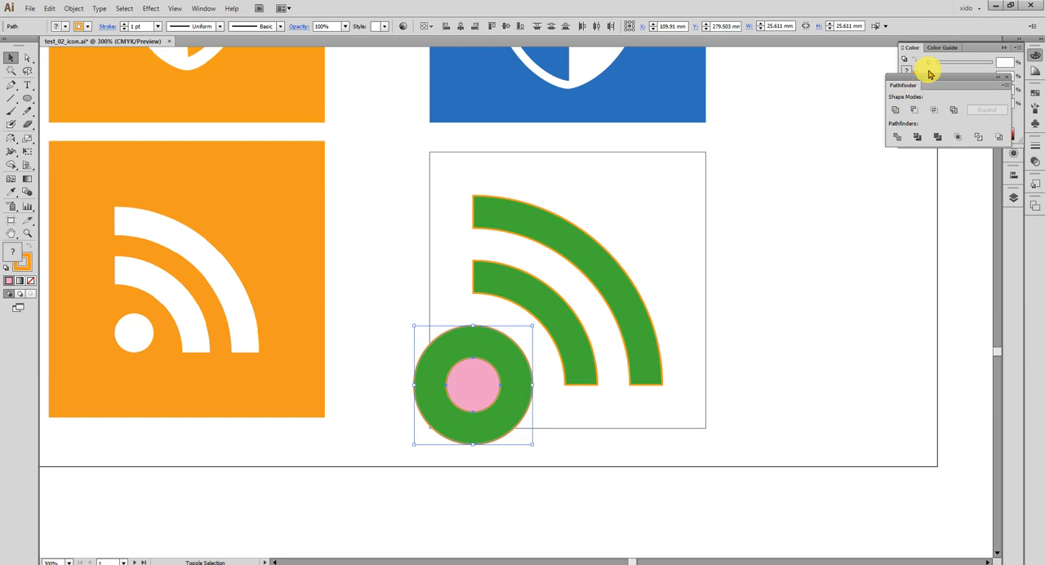
pyautogui.click(1035, 153)
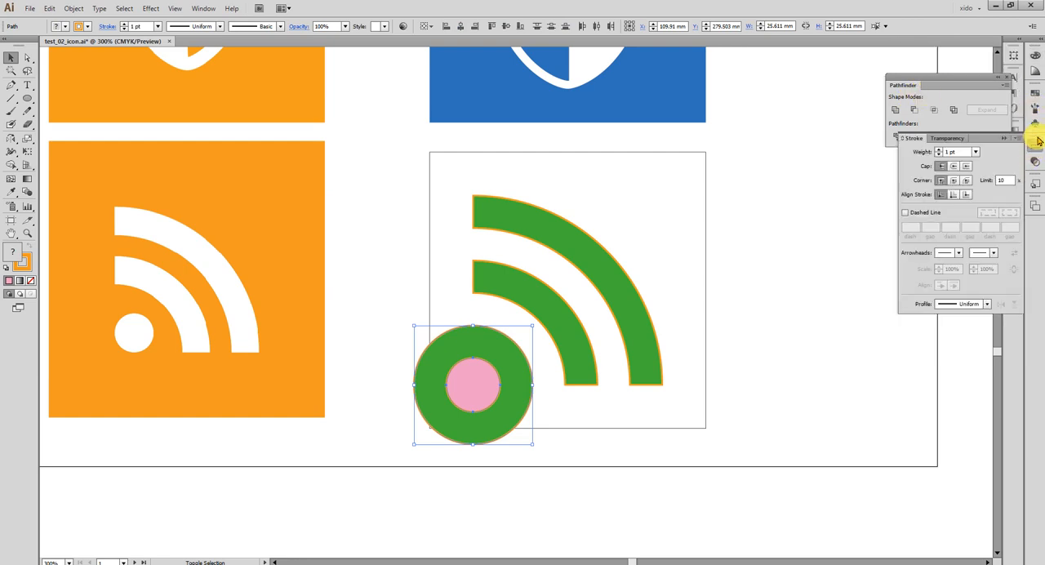
pyautogui.click(1033, 152)
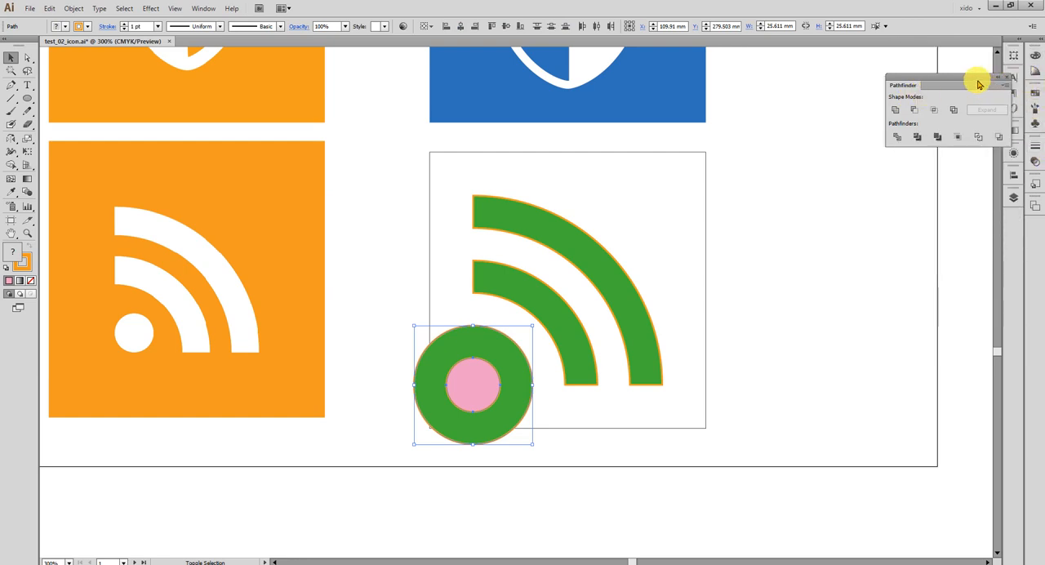
pyautogui.click(1012, 173)
pyautogui.click(926, 194)
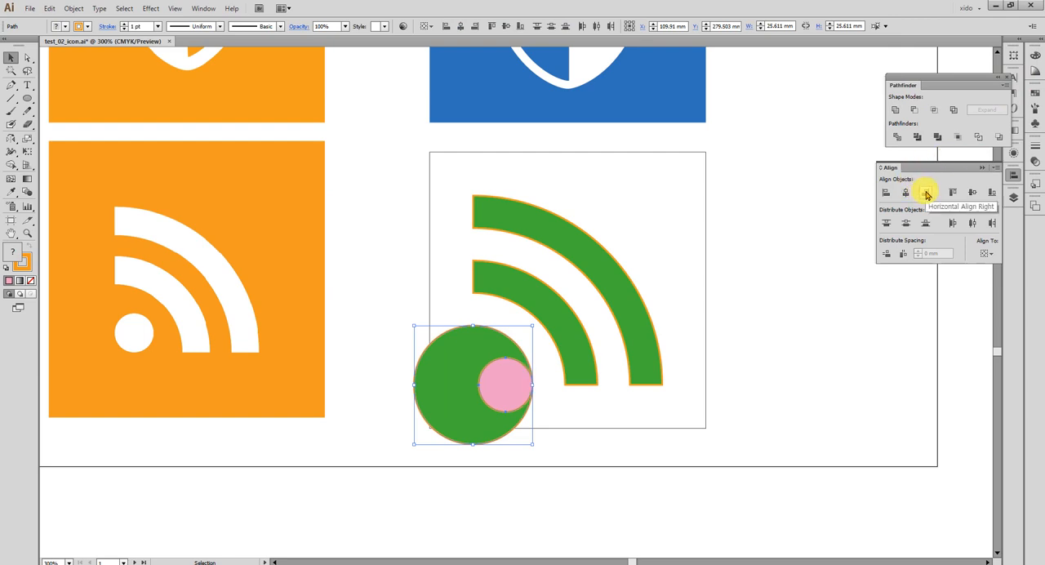
pyautogui.click(730, 451)
# Move the pink circle up and align it to the bottom and left edges of the inner green arc.
pyautogui.click(511, 394)
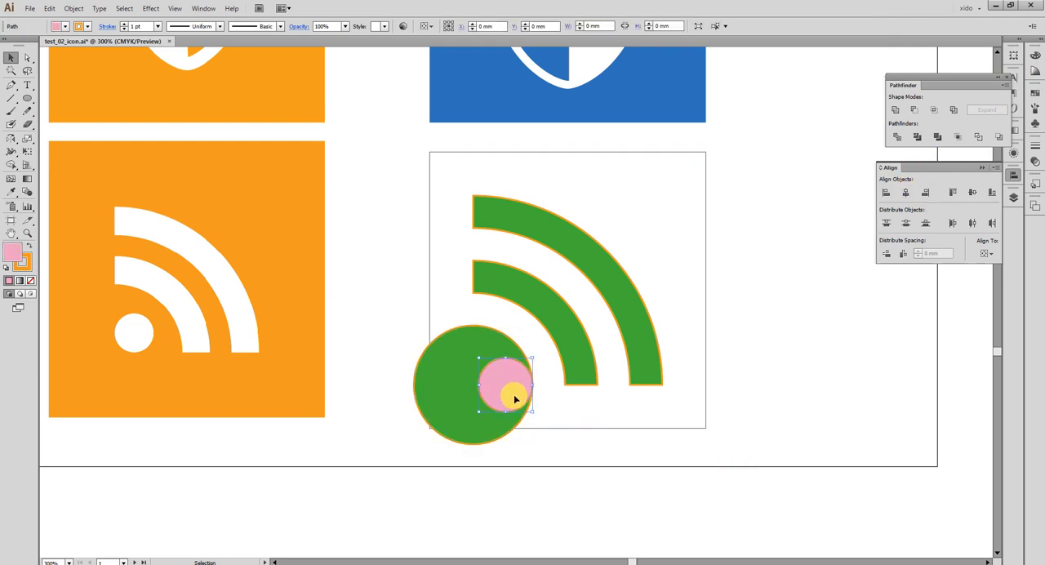
pyautogui.moveTo(517, 392); pyautogui.dragTo(517, 339)
pyautogui.keyDown('shift'); pyautogui.click(574, 362); pyautogui.keyUp('shift')
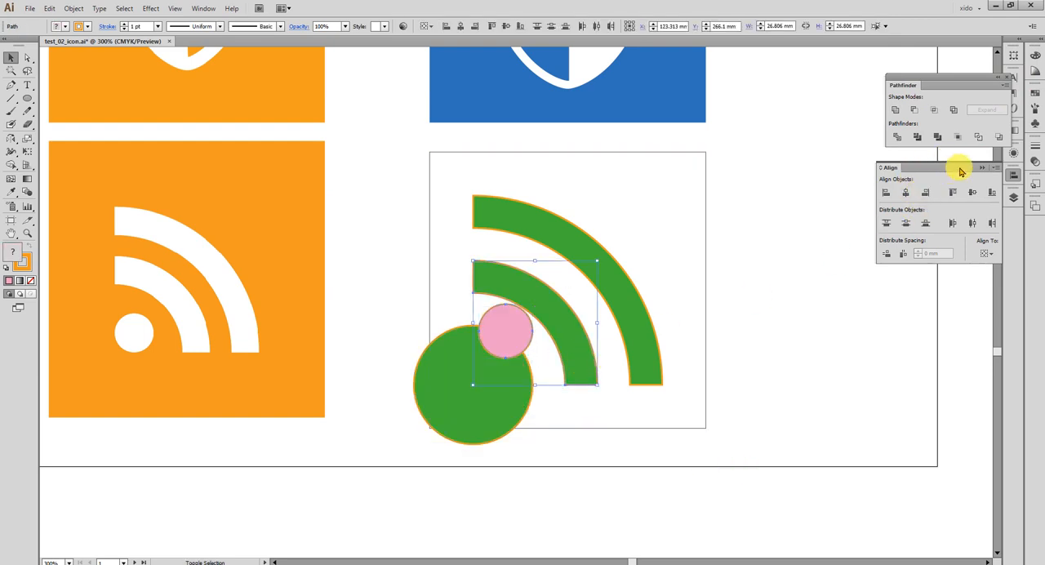
pyautogui.click(990, 194)
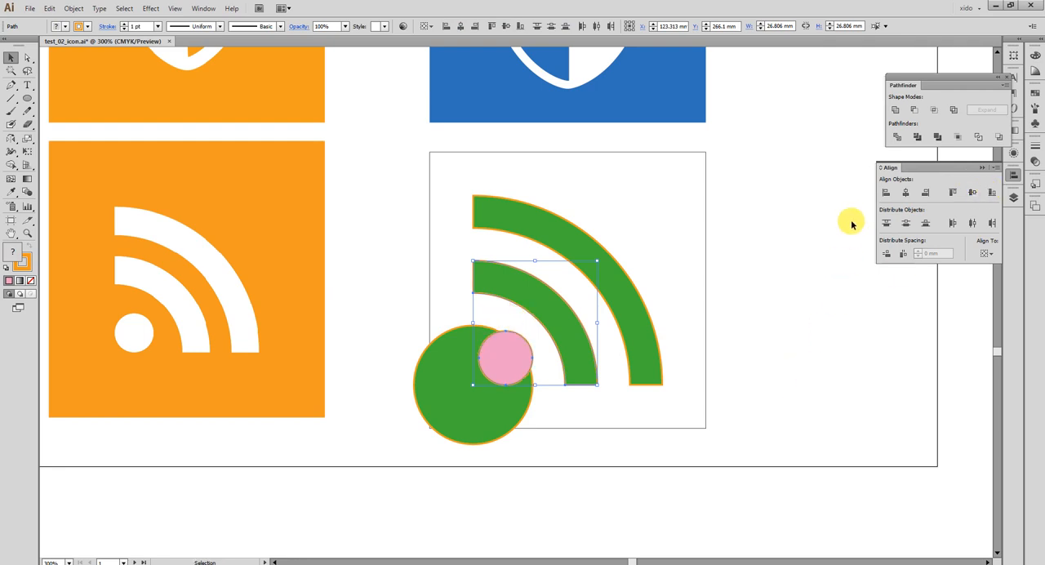
pyautogui.click(885, 193)
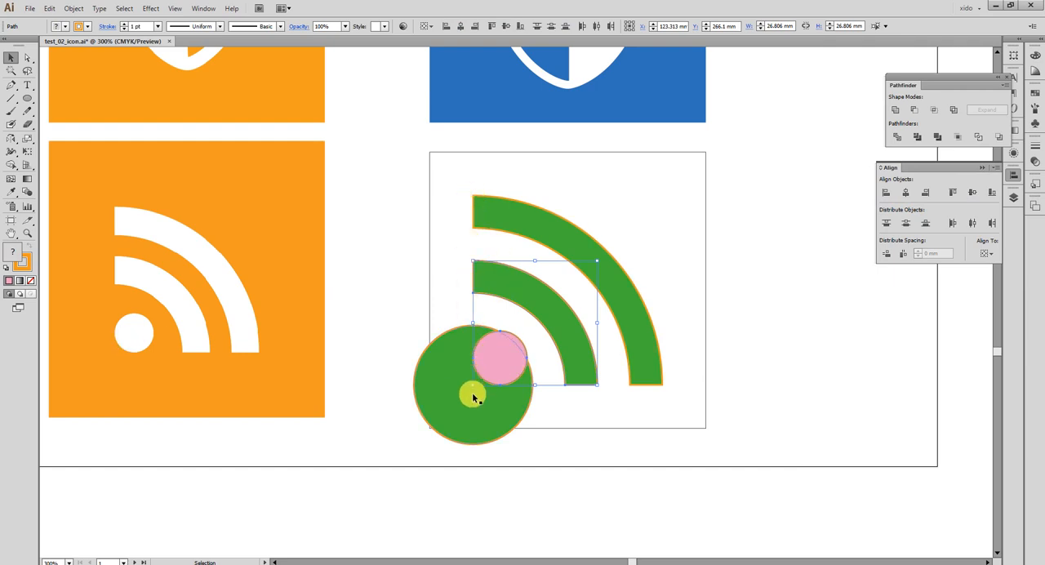
# Shrink the large green circle behind the pink dot to about 14.09 mm and delete it.
pyautogui.click(501, 416)
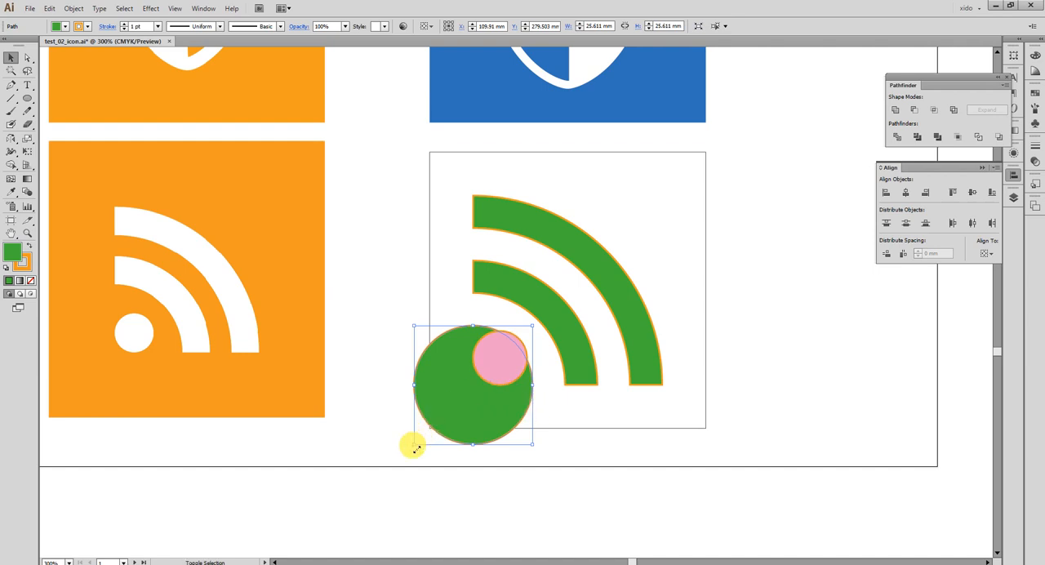
pyautogui.moveTo(413, 443); pyautogui.dragTo(452, 395)
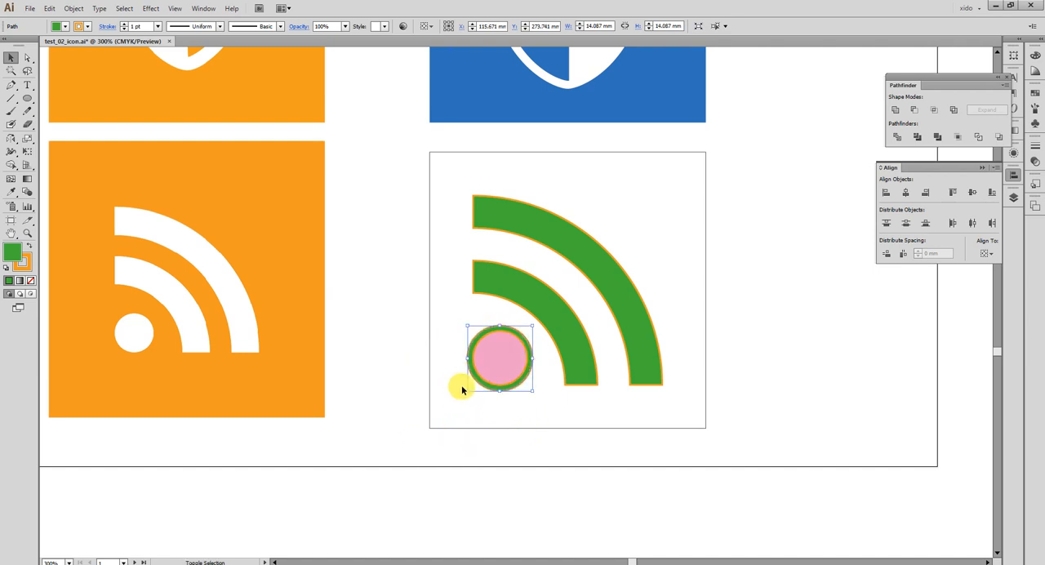
pyautogui.press('Delete')
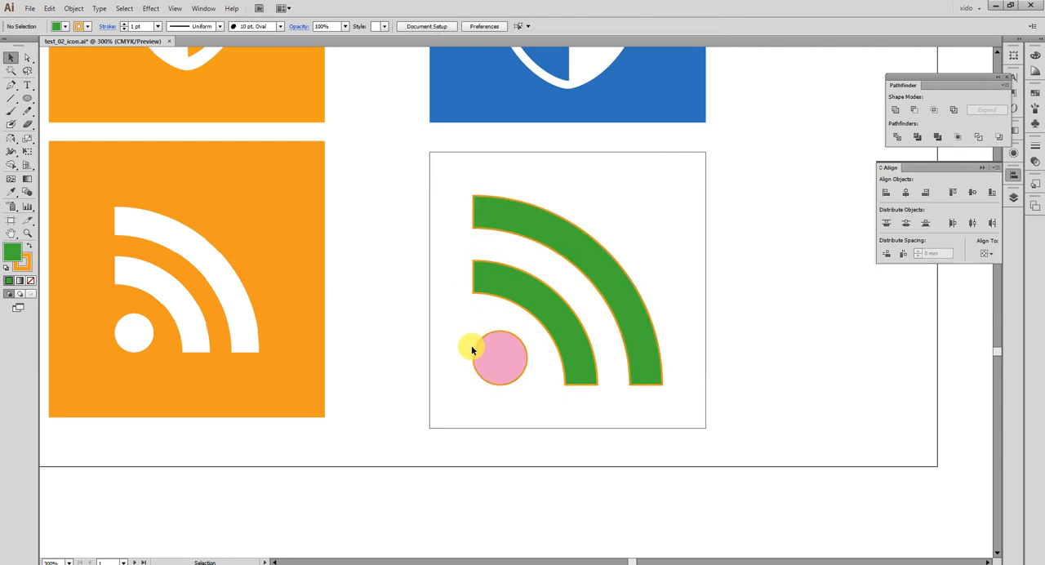
# Give both quarter arcs and the dot the reference RSS icon's white fill without stroke, and group them.
pyautogui.moveTo(706, 417); pyautogui.dragTo(584, 370)
pyautogui.hotkey('ctrl', 'z')
pyautogui.click(634, 351)
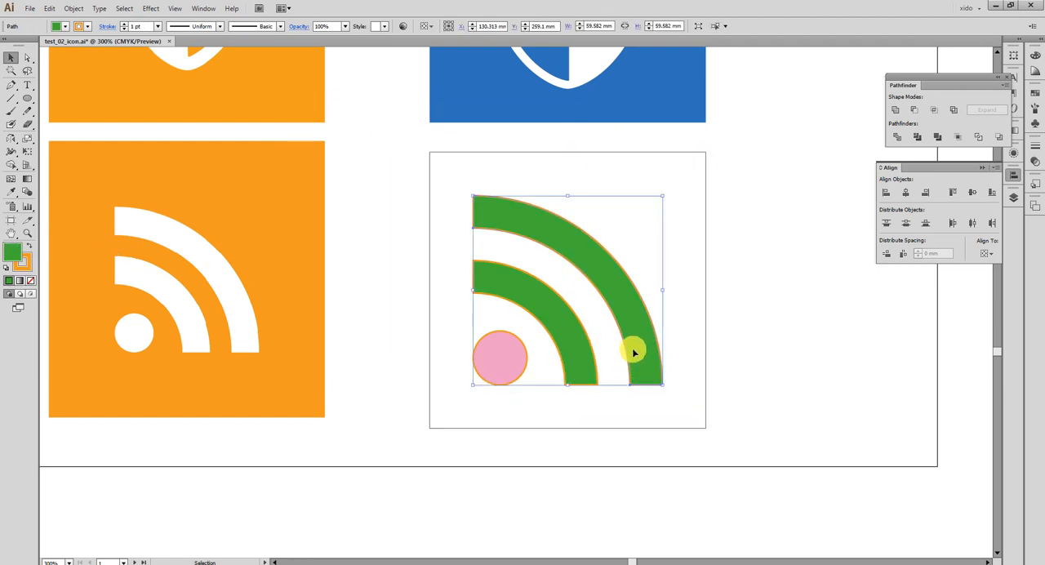
pyautogui.keyDown('shift'); pyautogui.click(498, 356); pyautogui.keyUp('shift')
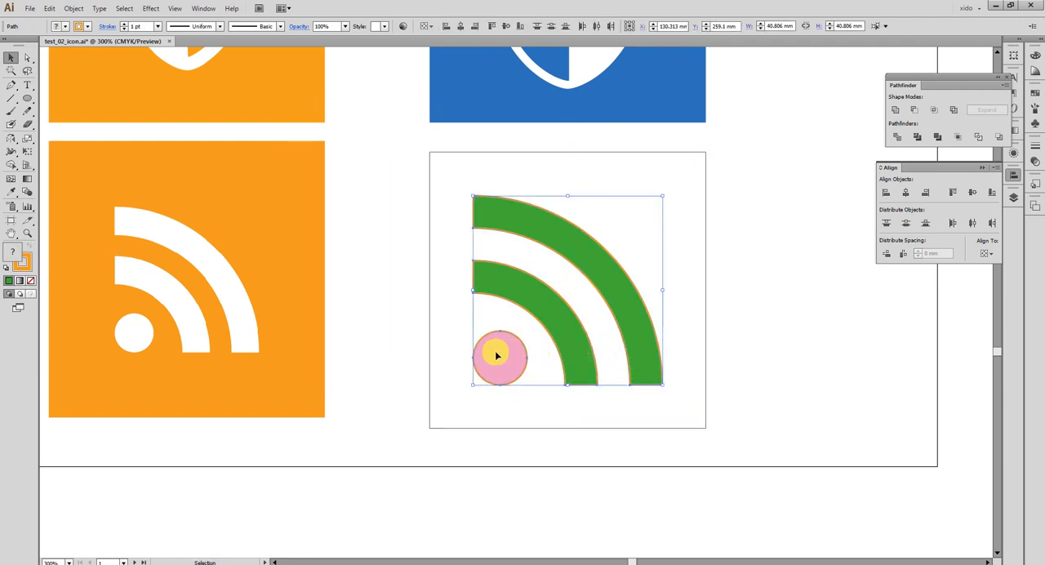
pyautogui.press('i')
pyautogui.click(238, 301)
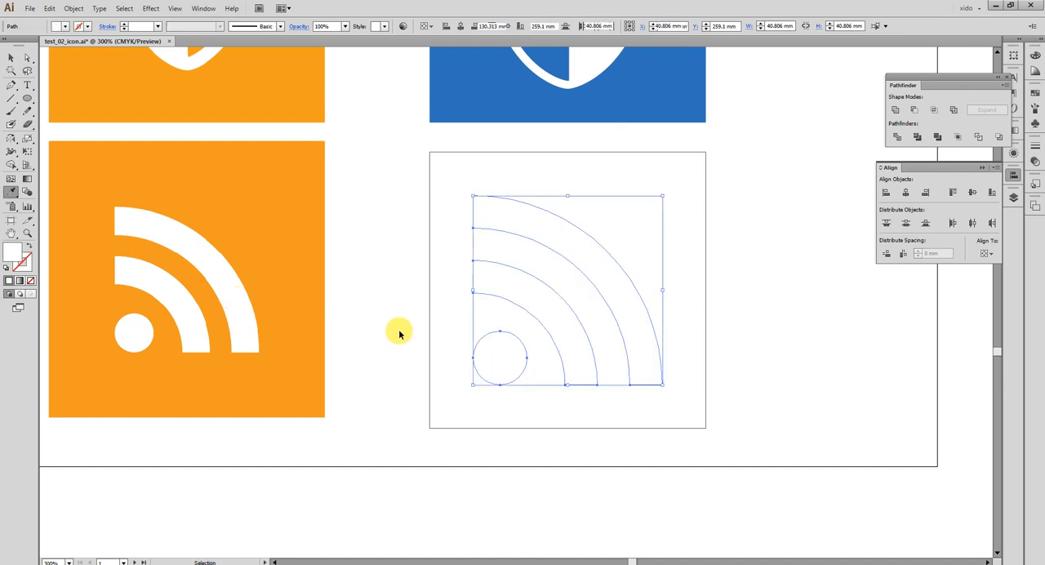
pyautogui.press('v')
pyautogui.hotkey('ctrl', 'g')
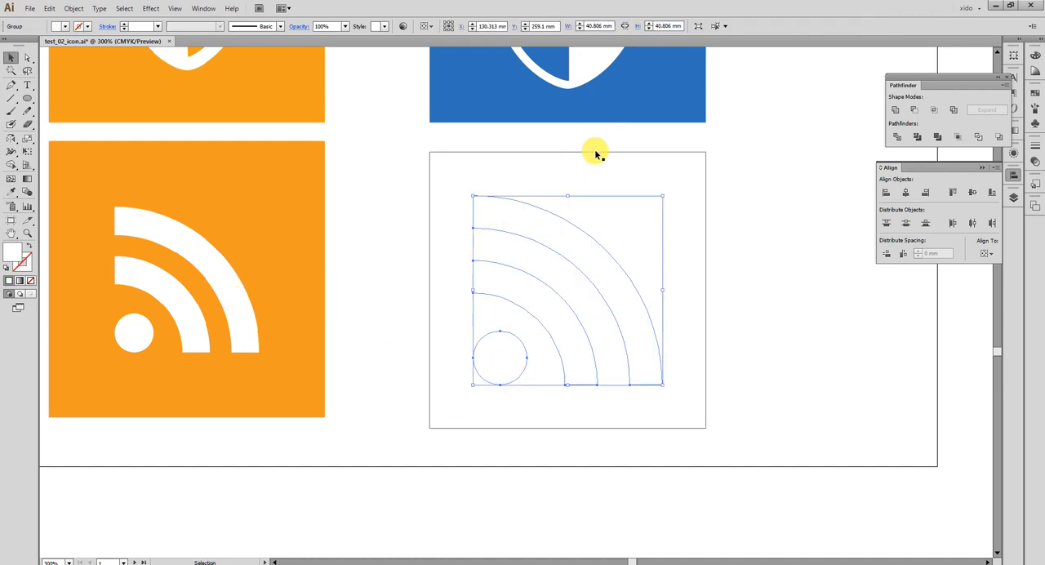
# Apply the reference RSS icon's orange background fill, without stroke, to the outer guide square behind the white arcs.
pyautogui.click(690, 163)
pyautogui.press('i')
pyautogui.click(284, 213)
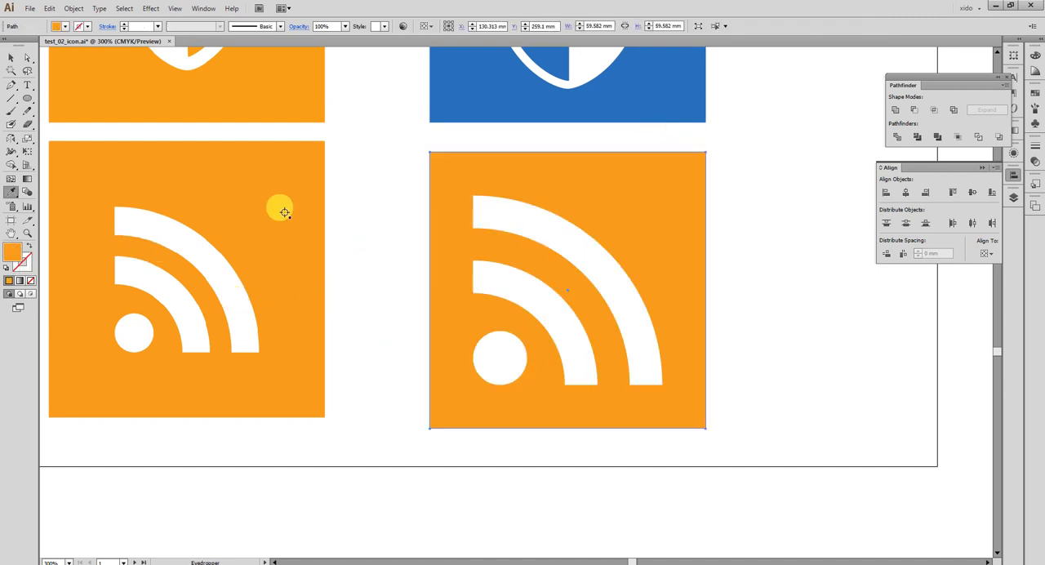
pyautogui.press('v')
pyautogui.keyDown('shift'); pyautogui.click(560, 332); pyautogui.keyUp('shift')
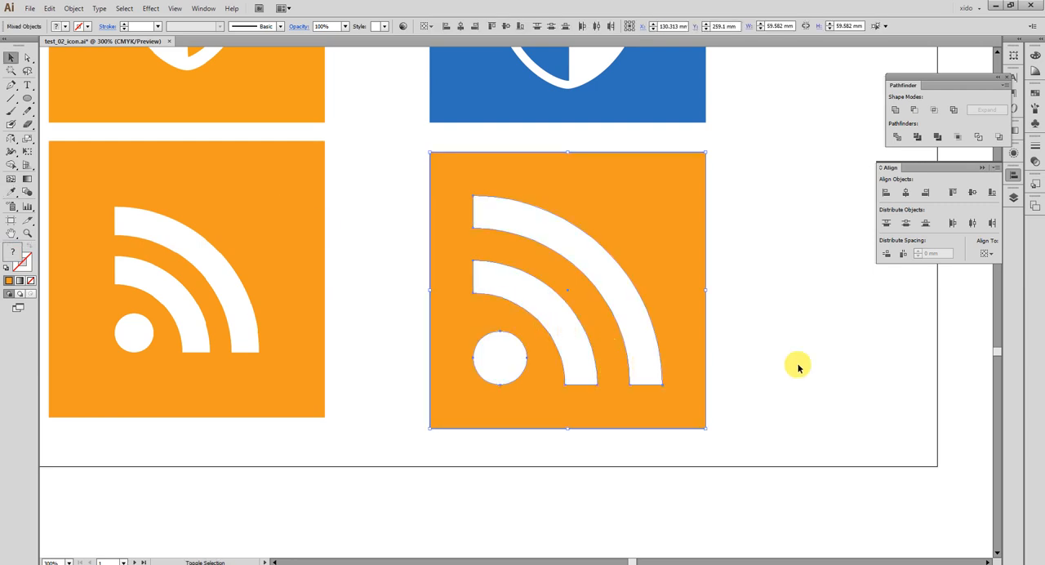
pyautogui.click(888, 381)
# Scale the white RSS symbol down slightly from its lower-left corner inside the orange square, and deselect it.
pyautogui.hotkey('ctrl', '-')
pyautogui.hotkey('ctrl', '-')
pyautogui.hotkey('ctrl', '-')
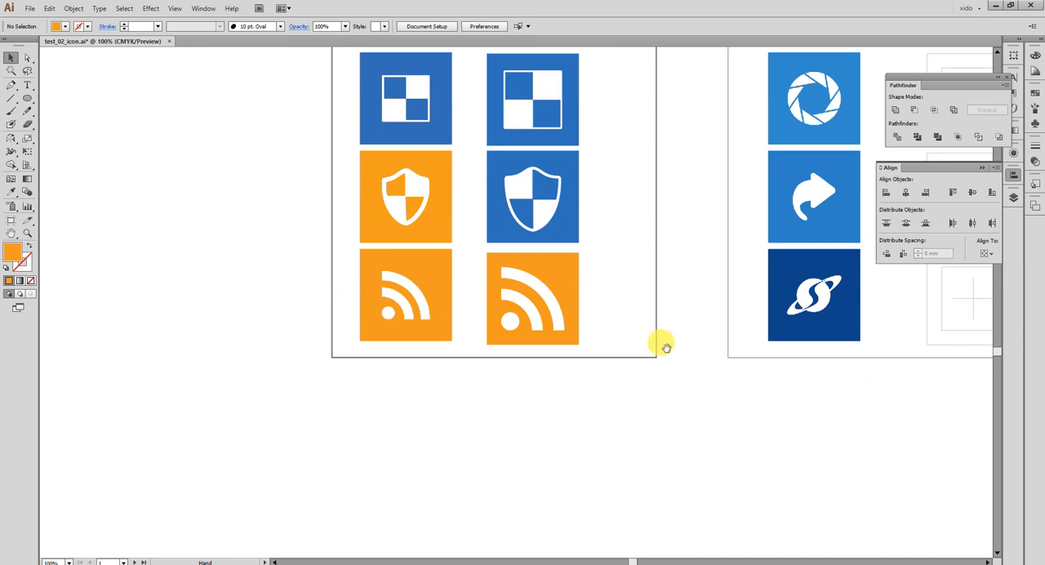
pyautogui.moveTo(664, 345); pyautogui.dragTo(612, 497)
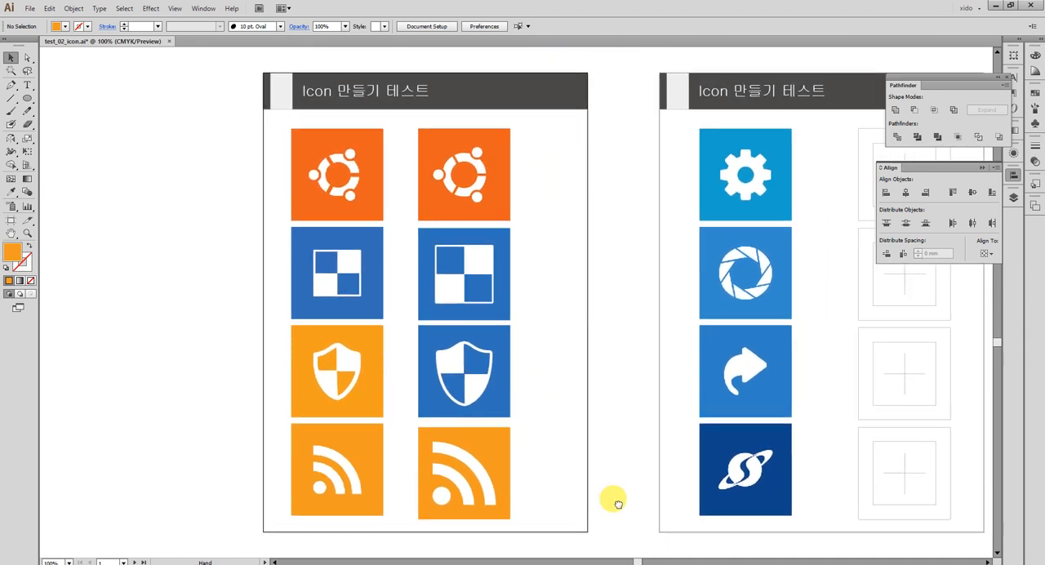
pyautogui.click(487, 485)
pyautogui.moveTo(436, 507); pyautogui.dragTo(441, 498)
pyautogui.click(555, 476)
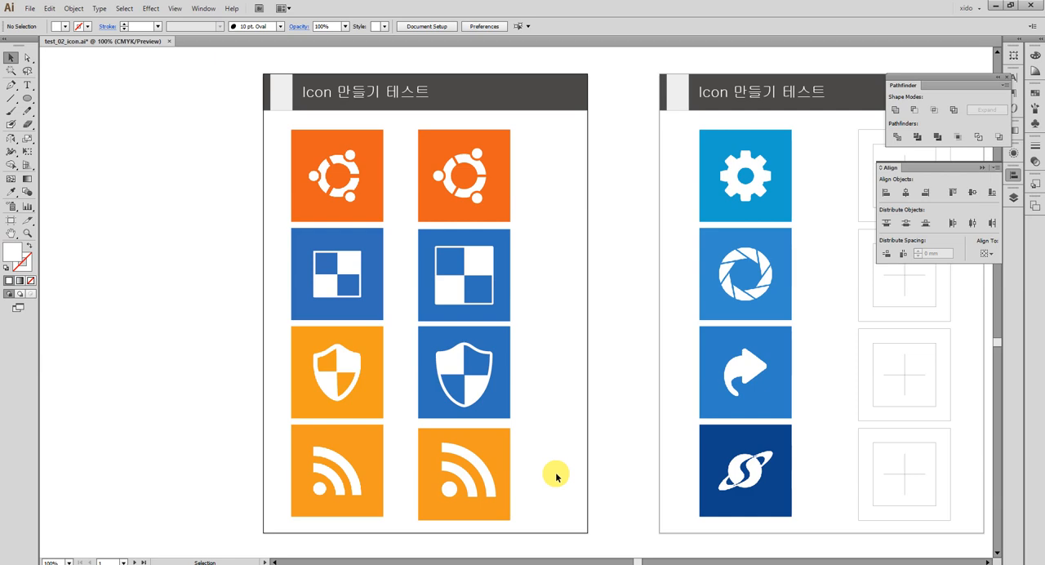